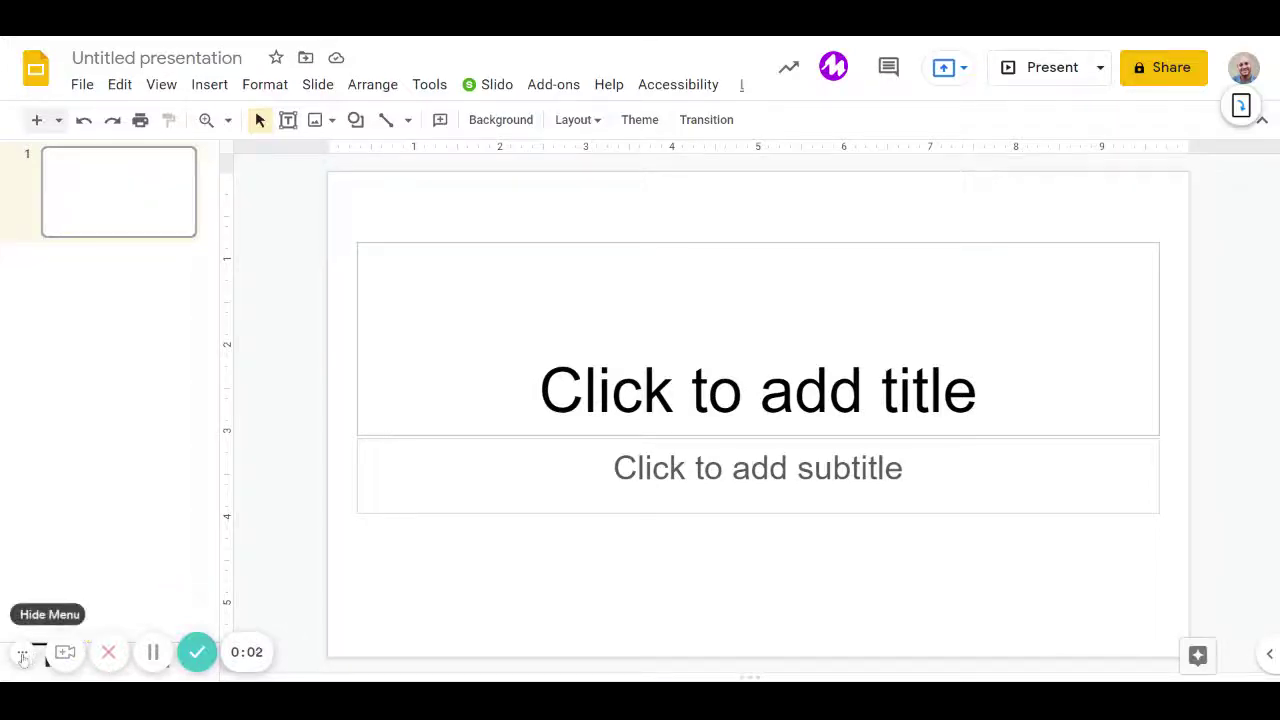
Box-select the title and subtitle placeholders on the first slide and delete them.
{"action": "left_click", "coordinate": [30, 655]}
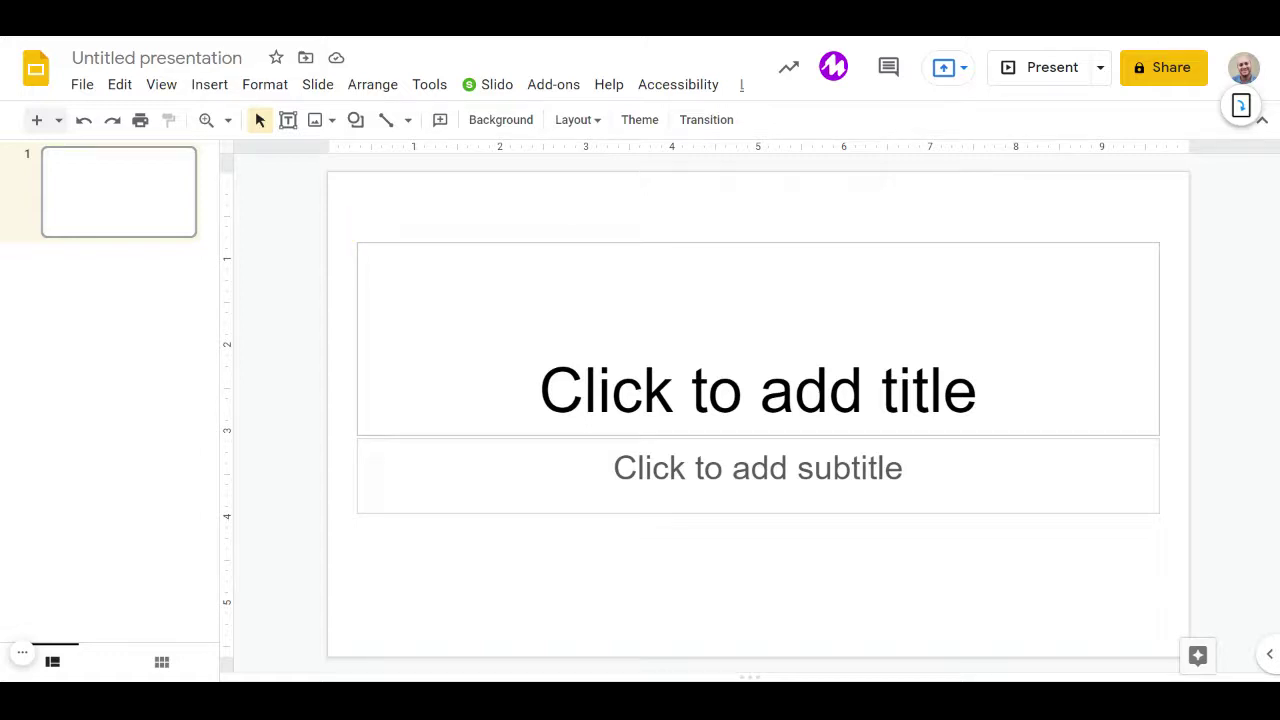
{"action": "left_click_drag", "start_coordinate": [340, 212], "coordinate": [1175, 541]}
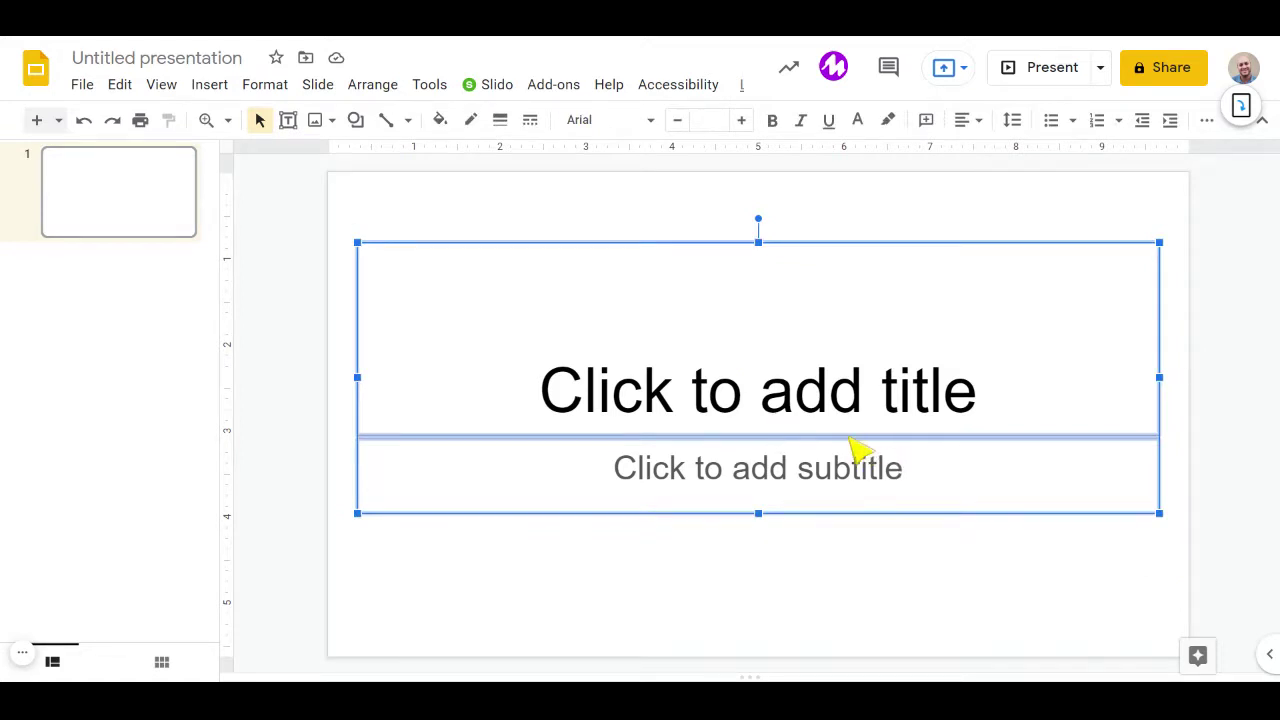
{"action": "key", "text": "Delete"}
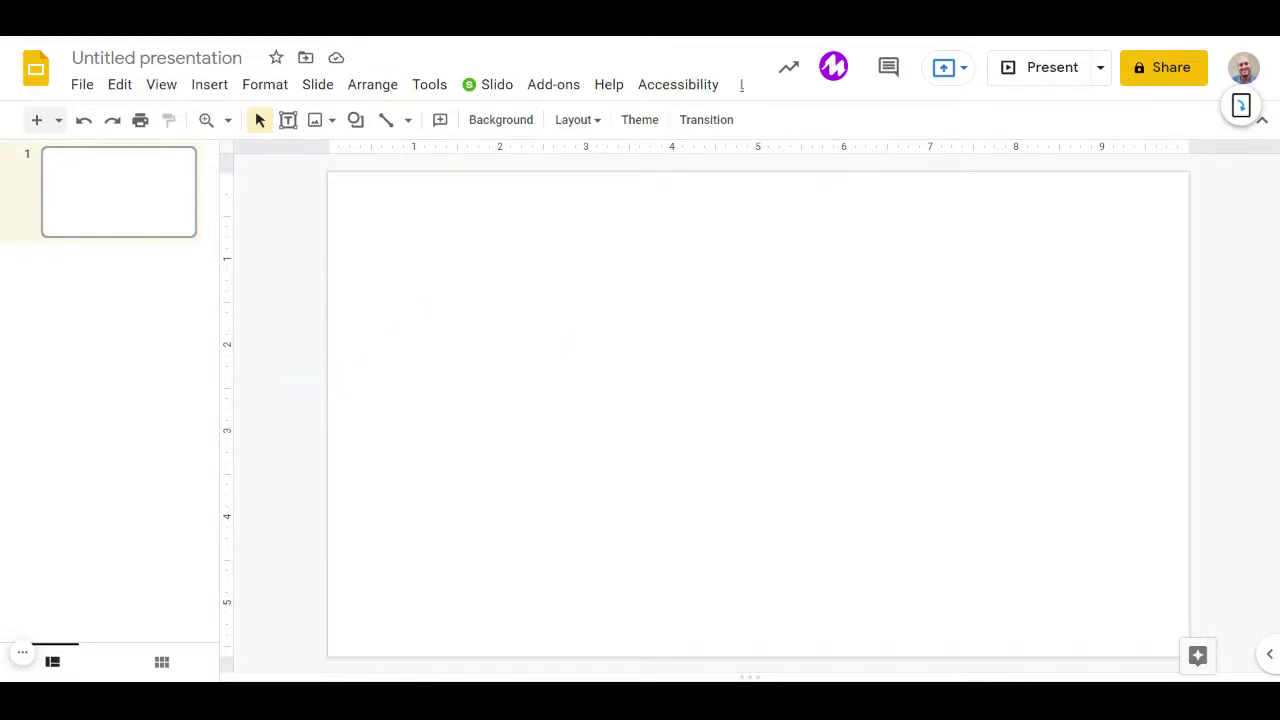
Set the blank slide's background colour to light blue through Change background.
{"action": "right_click", "coordinate": [291, 375]}
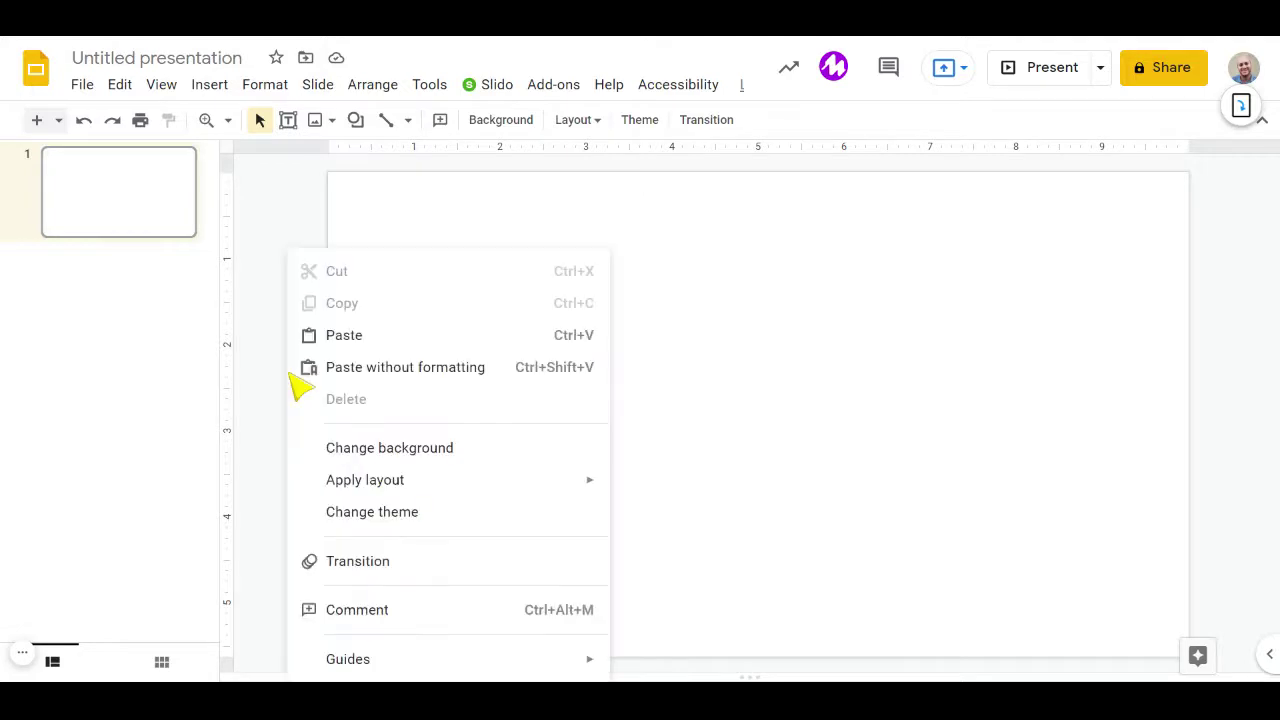
{"action": "left_click", "coordinate": [434, 452]}
{"action": "left_click", "coordinate": [768, 302]}
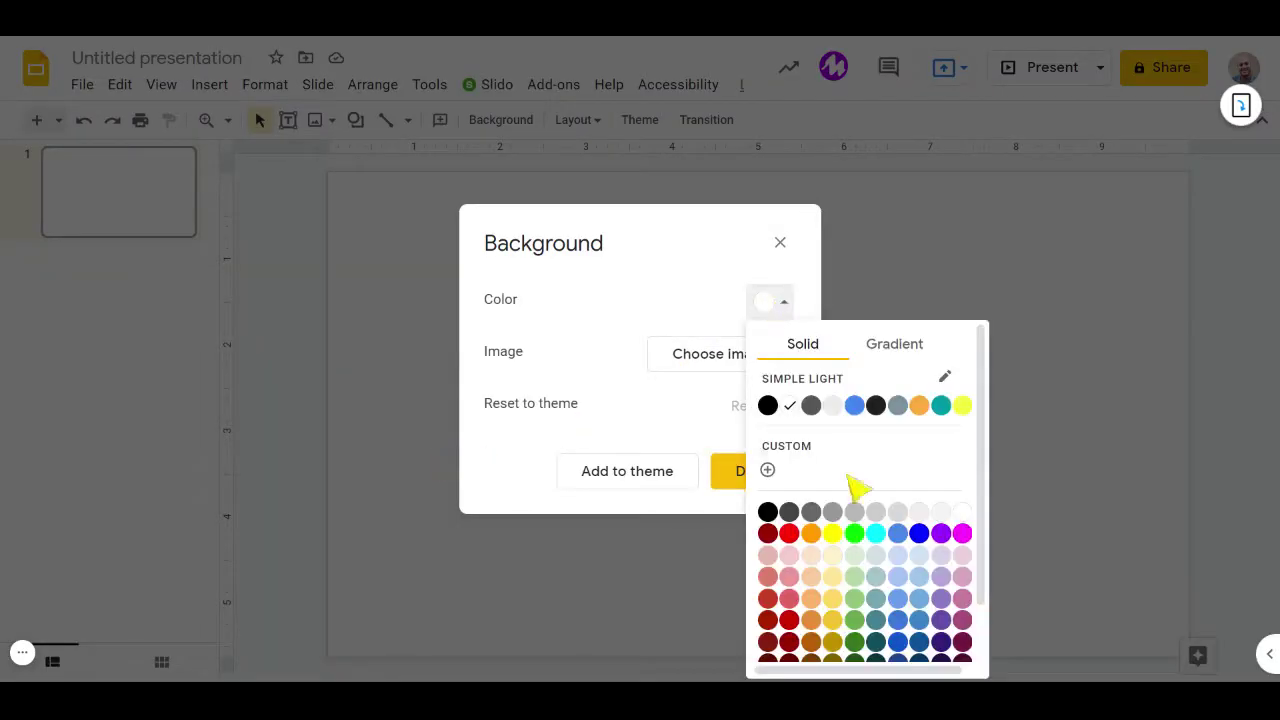
{"action": "left_click", "coordinate": [919, 570]}
{"action": "left_click", "coordinate": [745, 475]}
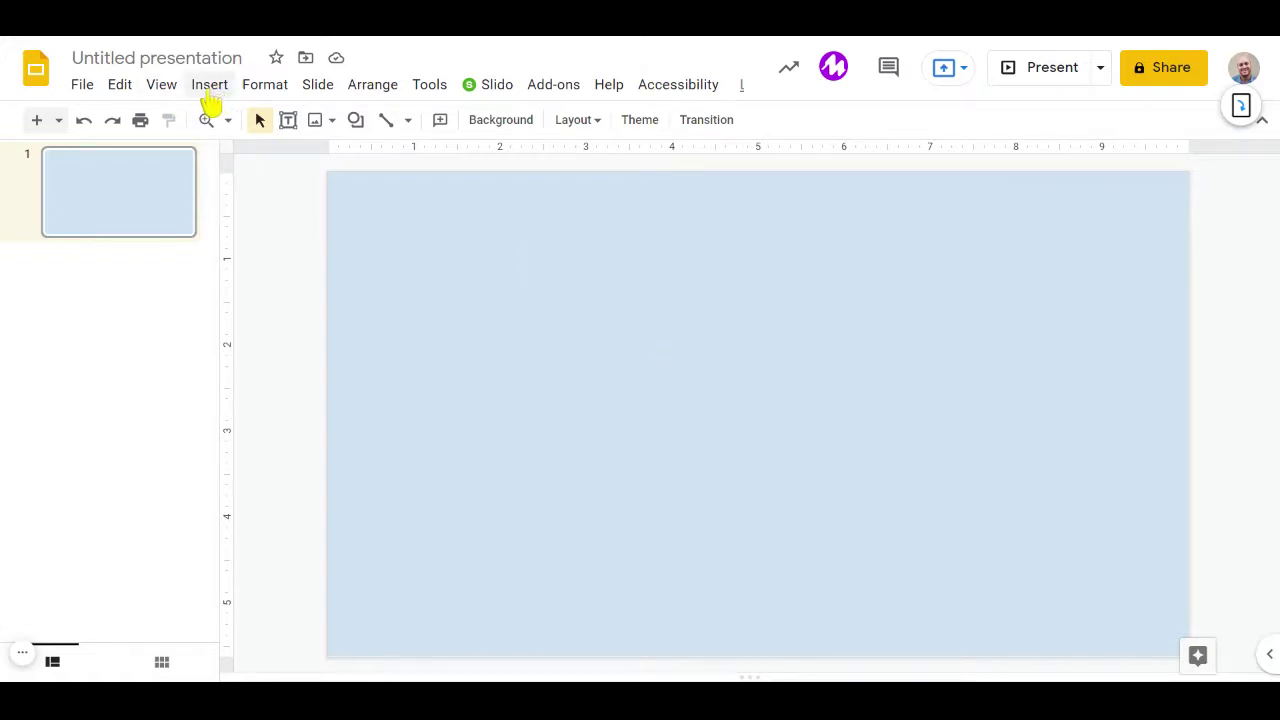
Insert a 4 x 2 table onto the light blue slide.
{"action": "left_click", "coordinate": [210, 86]}
{"action": "mouse_move", "coordinate": [286, 297]}
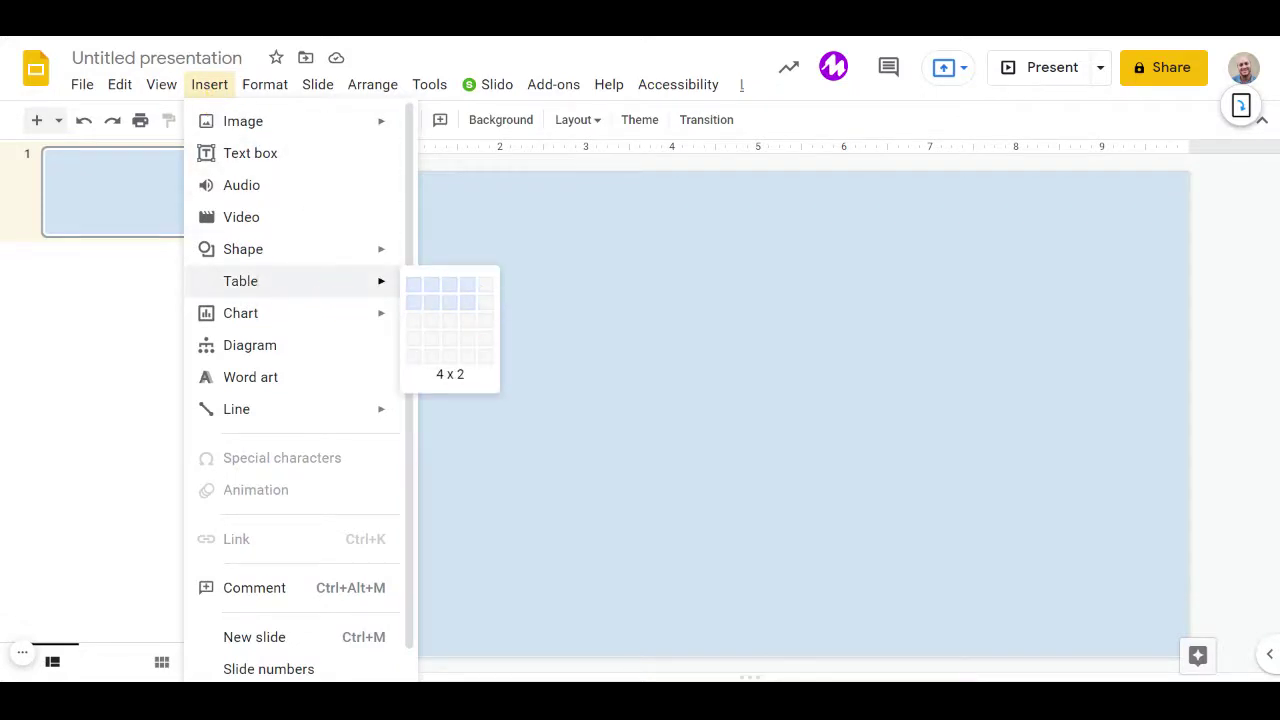
{"action": "left_click", "coordinate": [472, 309]}
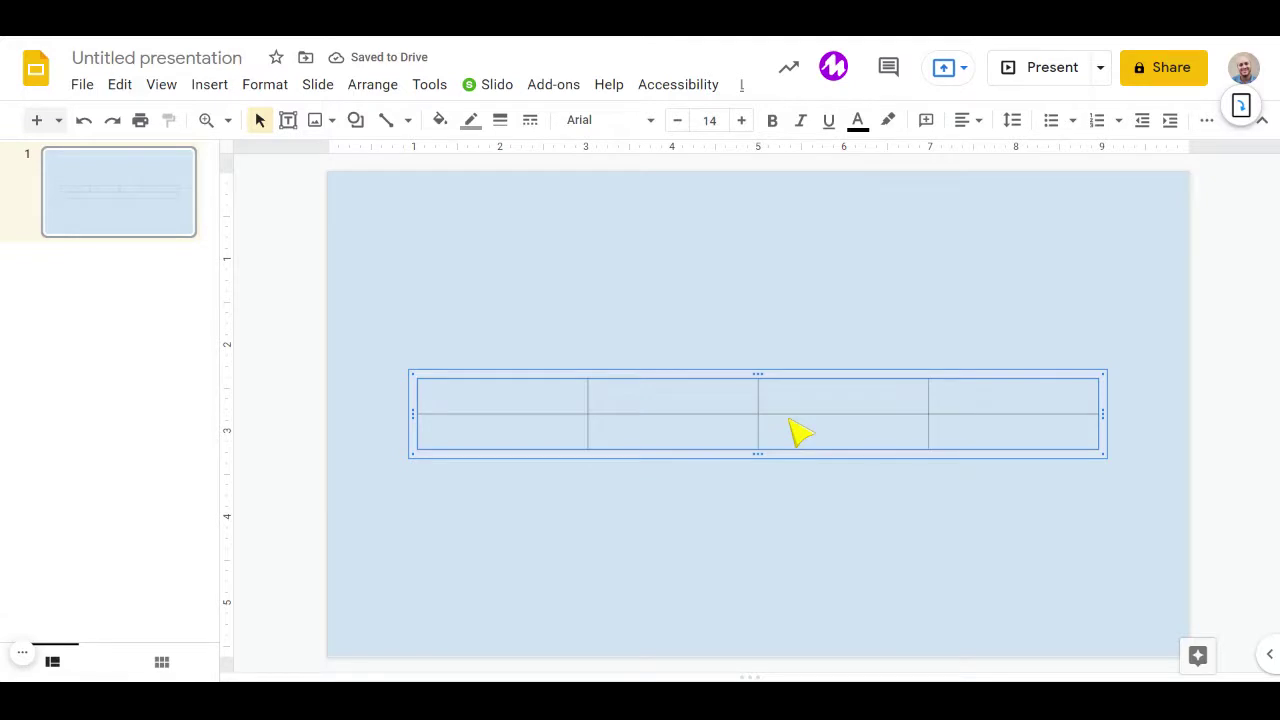
Style the table with white cell fill and 2px black borders.
{"action": "left_click", "coordinate": [439, 120]}
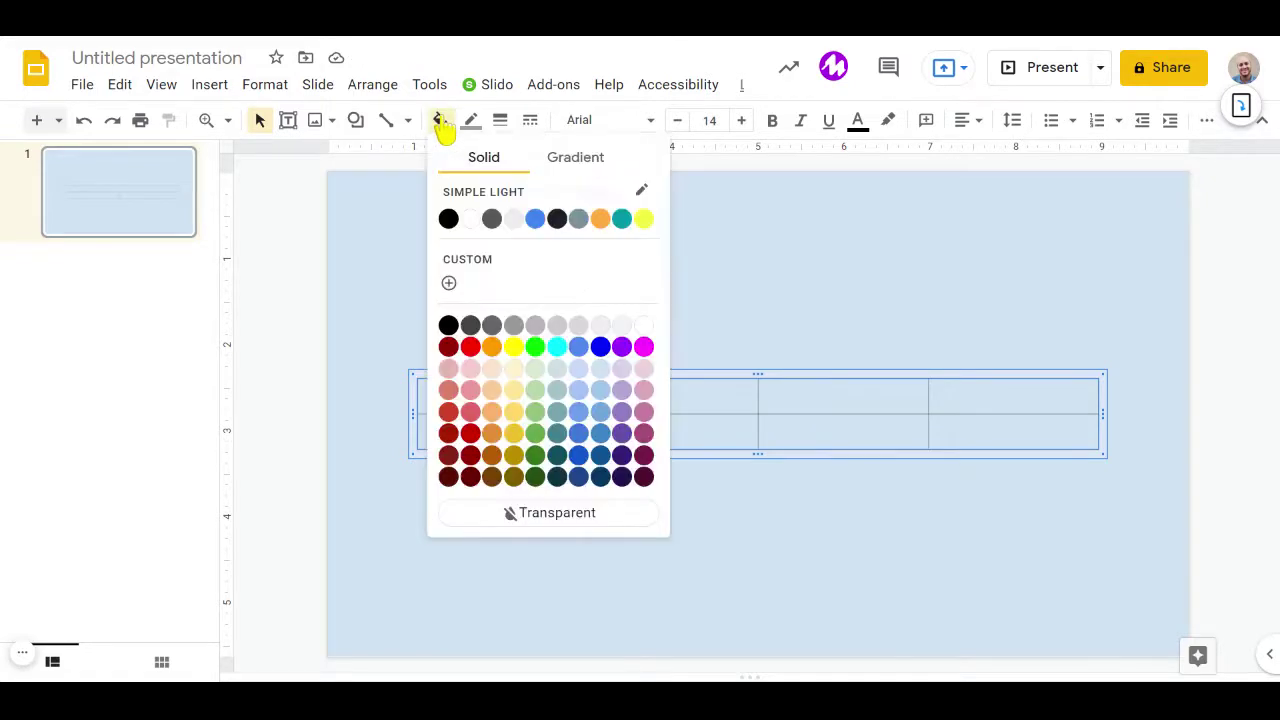
{"action": "left_click", "coordinate": [478, 220]}
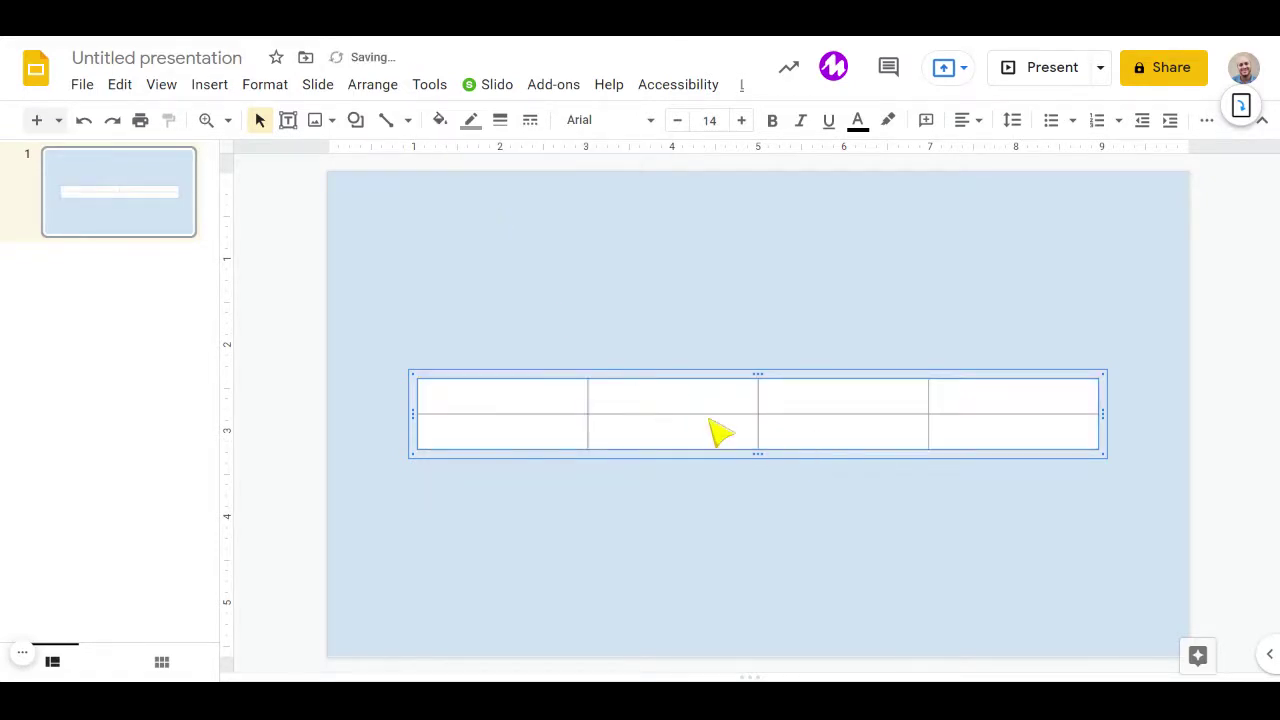
{"action": "left_click", "coordinate": [500, 120]}
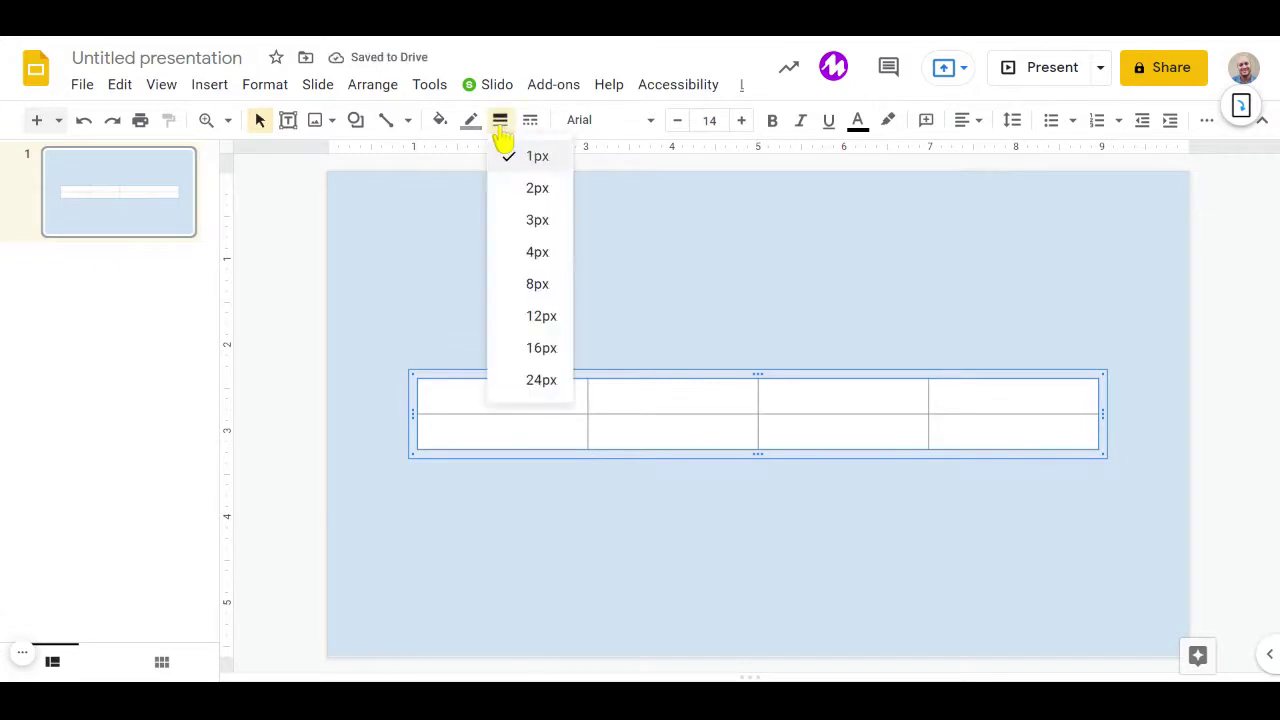
{"action": "left_click", "coordinate": [535, 196]}
{"action": "left_click", "coordinate": [473, 122]}
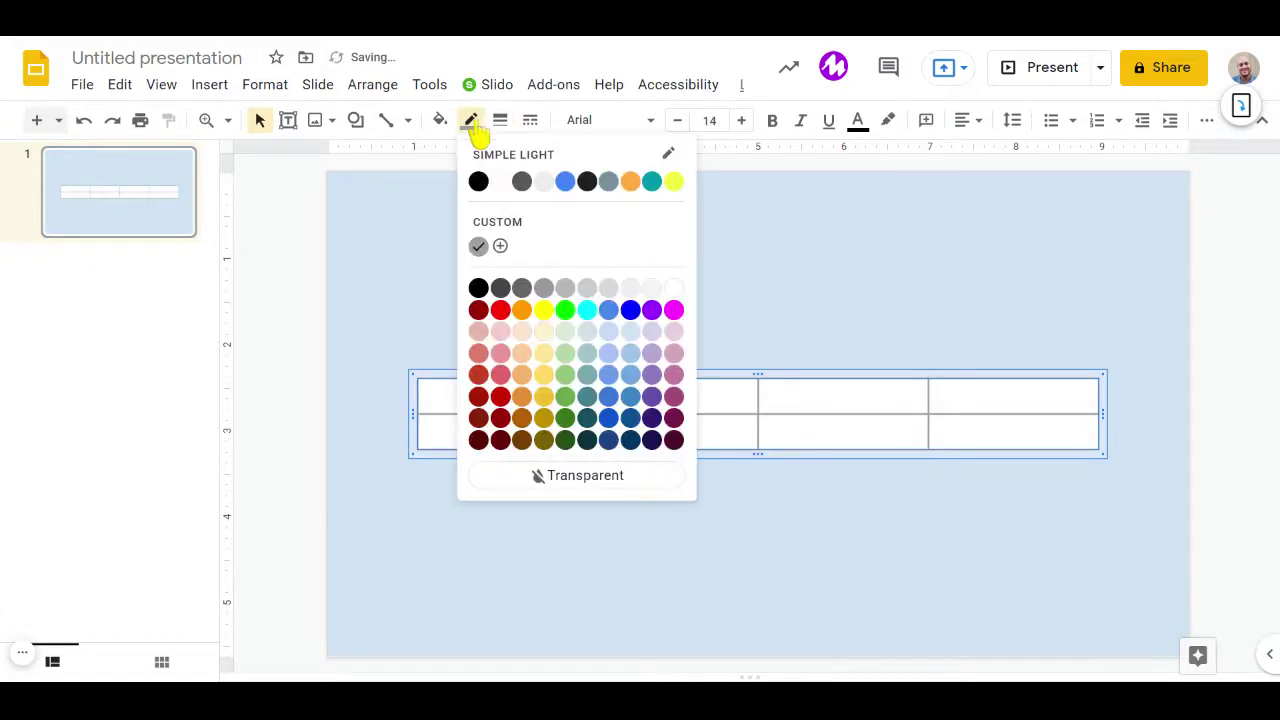
{"action": "left_click", "coordinate": [478, 182]}
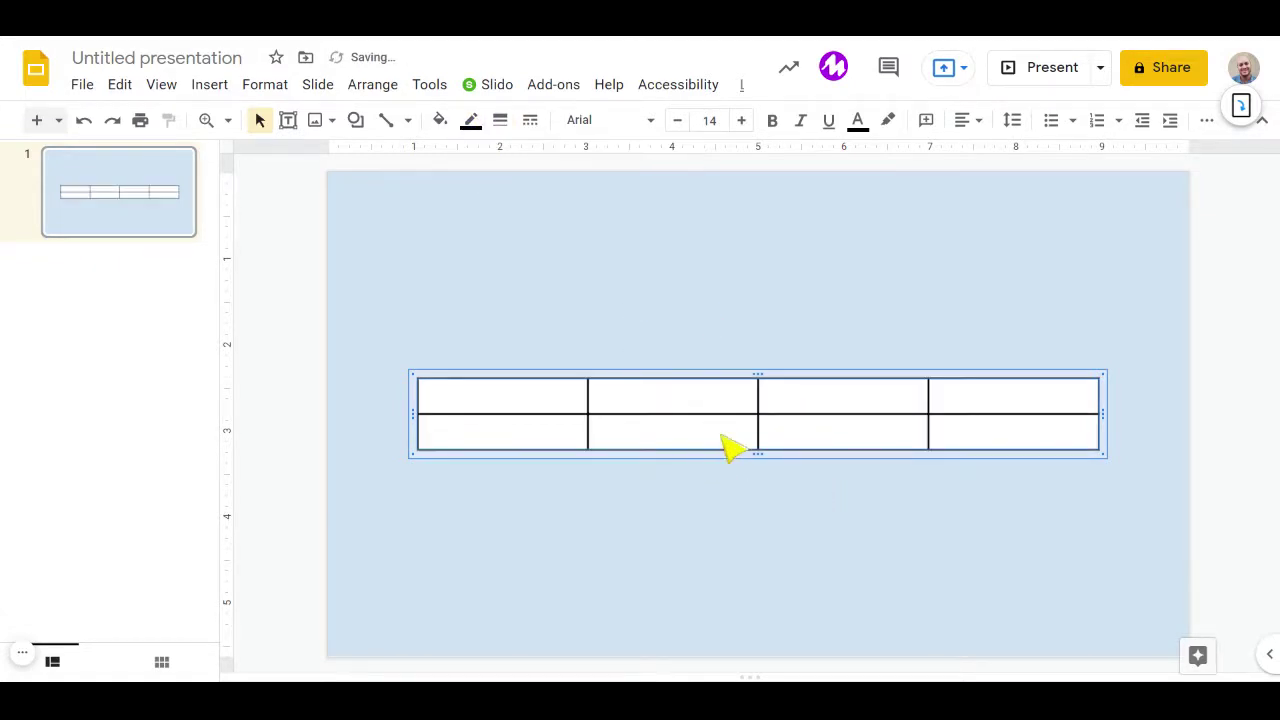
{"action": "left_click", "coordinate": [786, 518]}
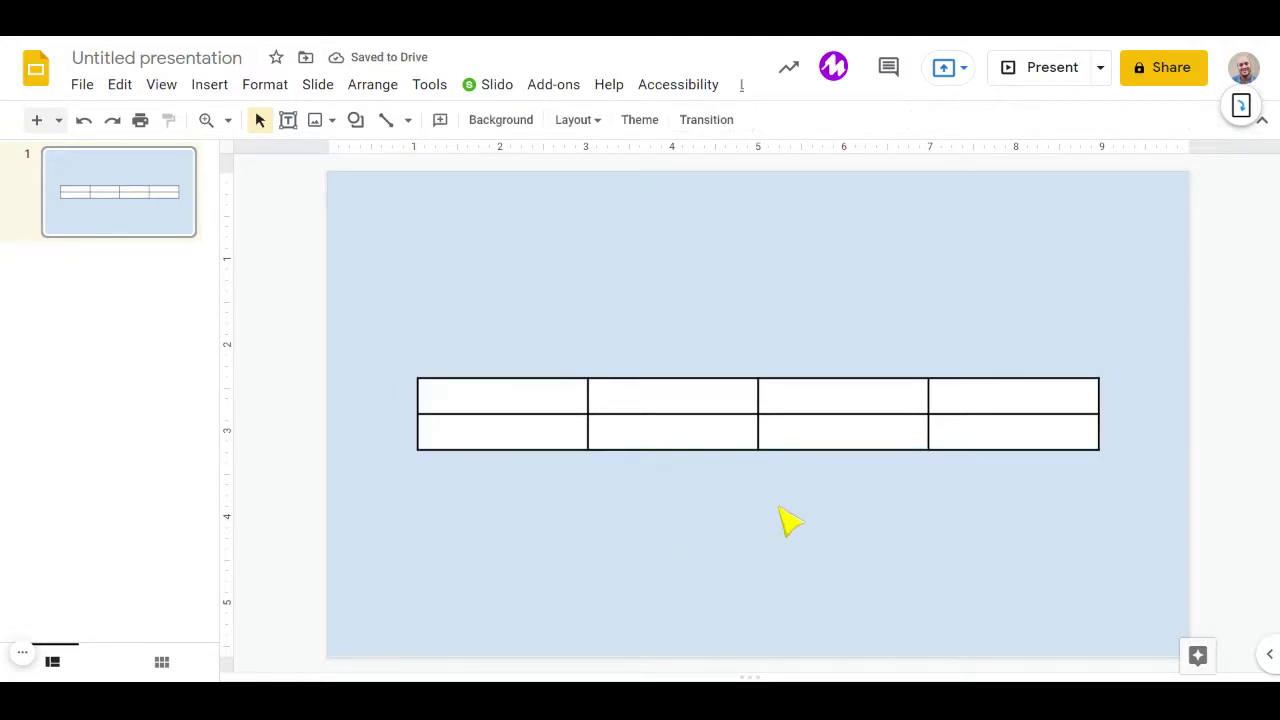
Type cat, dog, mouse and cow into the first and third columns of the table.
{"action": "left_click", "coordinate": [531, 404]}
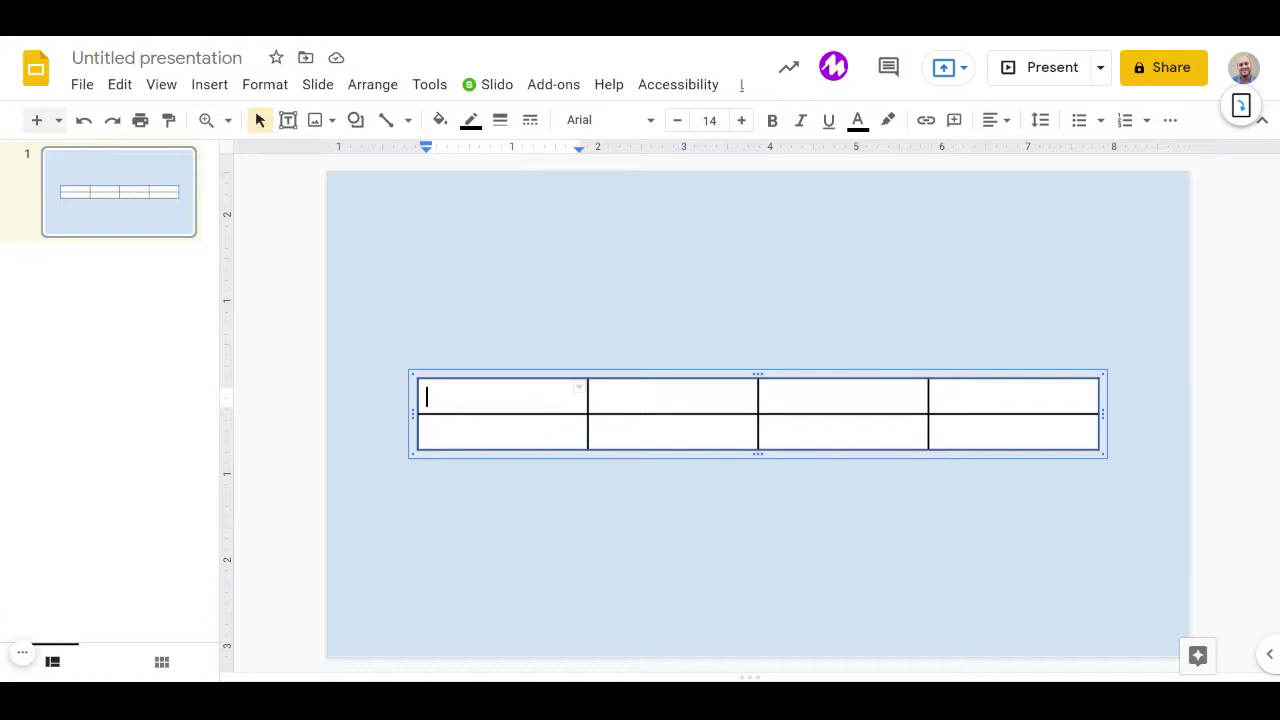
{"action": "type", "text": "c"}
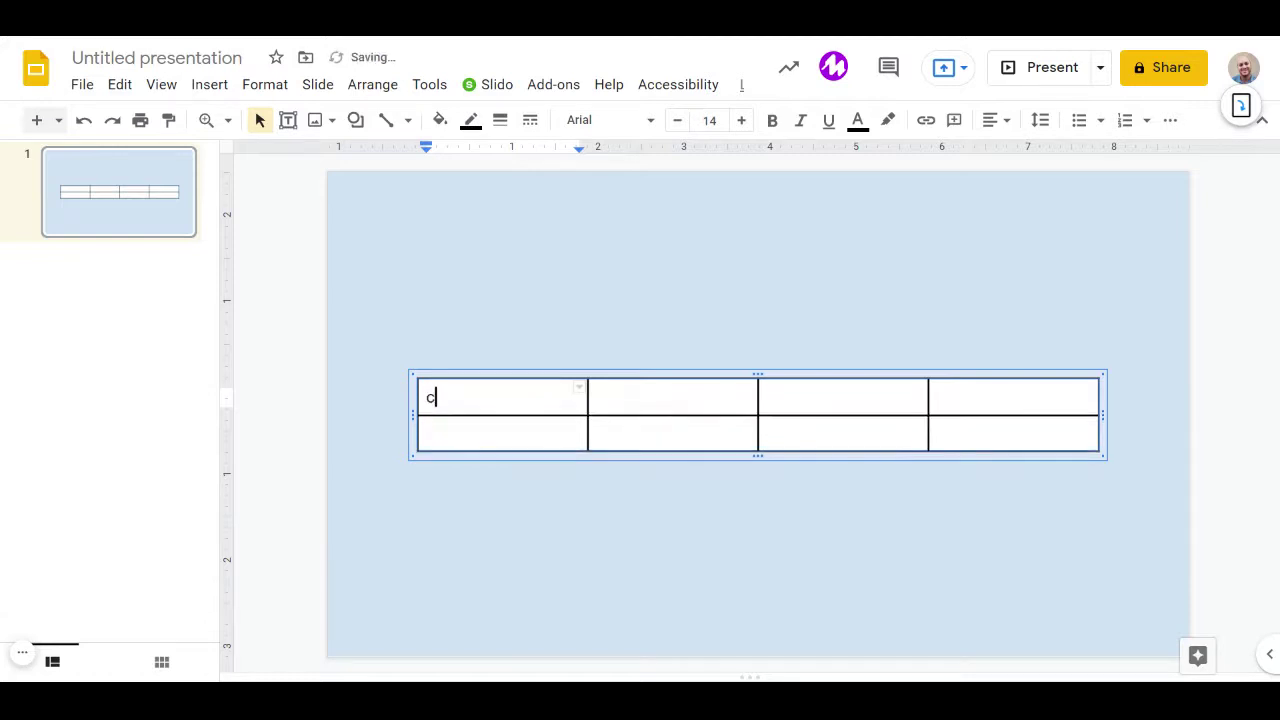
{"action": "type", "text": "at"}
{"action": "left_click", "coordinate": [515, 437]}
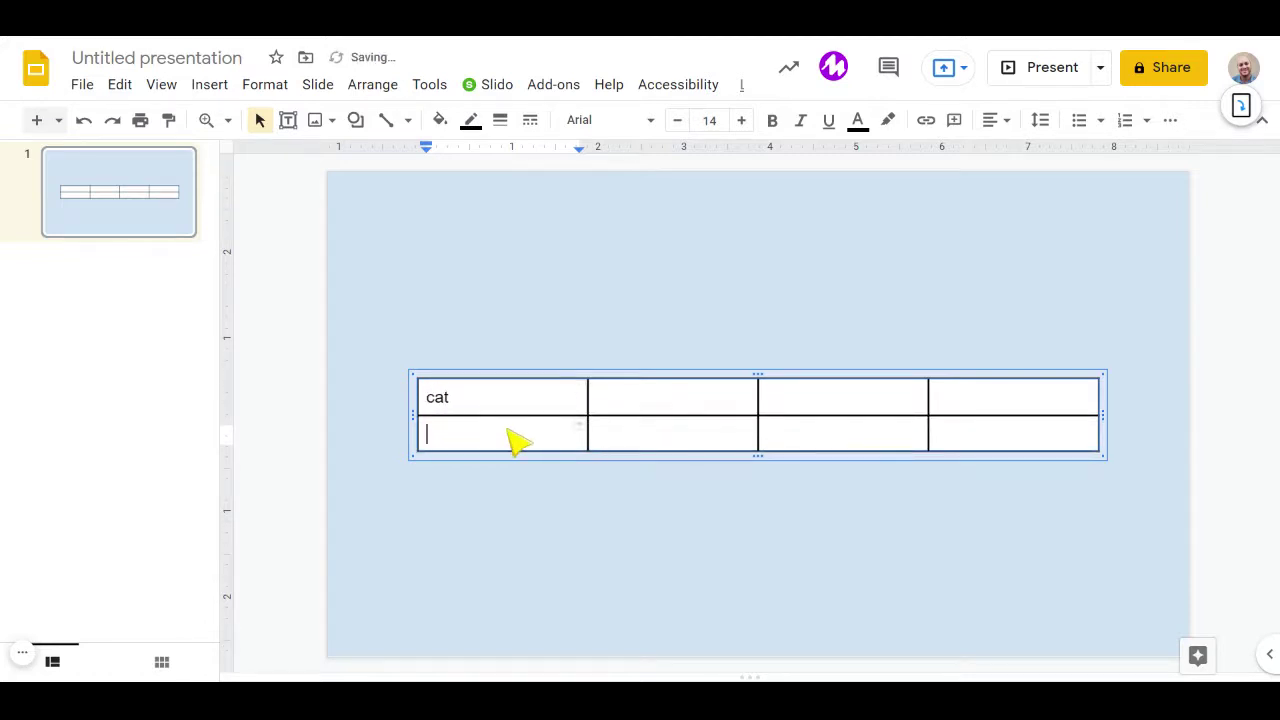
{"action": "type", "text": "dog"}
{"action": "left_click", "coordinate": [810, 402]}
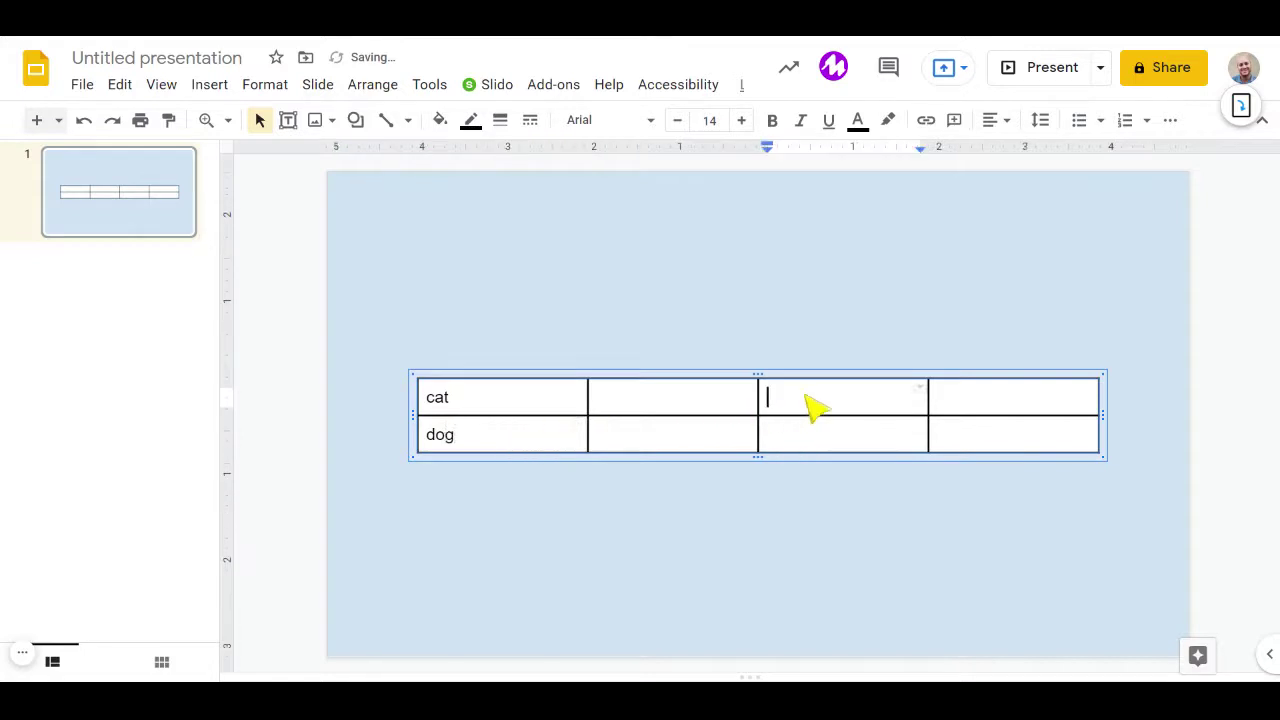
{"action": "type", "text": "mouse"}
{"action": "left_click", "coordinate": [805, 442]}
{"action": "type", "text": "cow"}
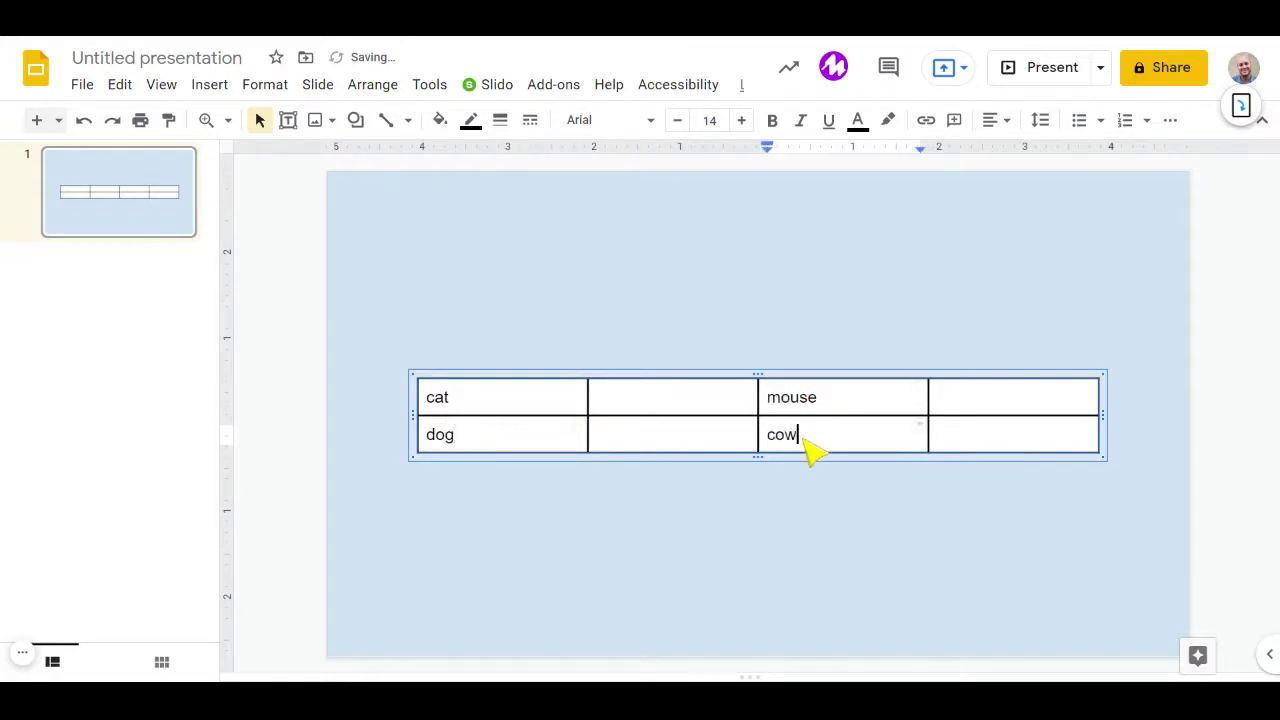
Centre-align the text in all table cells and enlarge it to 30 point.
{"action": "left_click", "coordinate": [463, 410]}
{"action": "left_click", "coordinate": [428, 397]}
{"action": "left_click_drag", "start_coordinate": [436, 400], "coordinate": [1020, 451]}
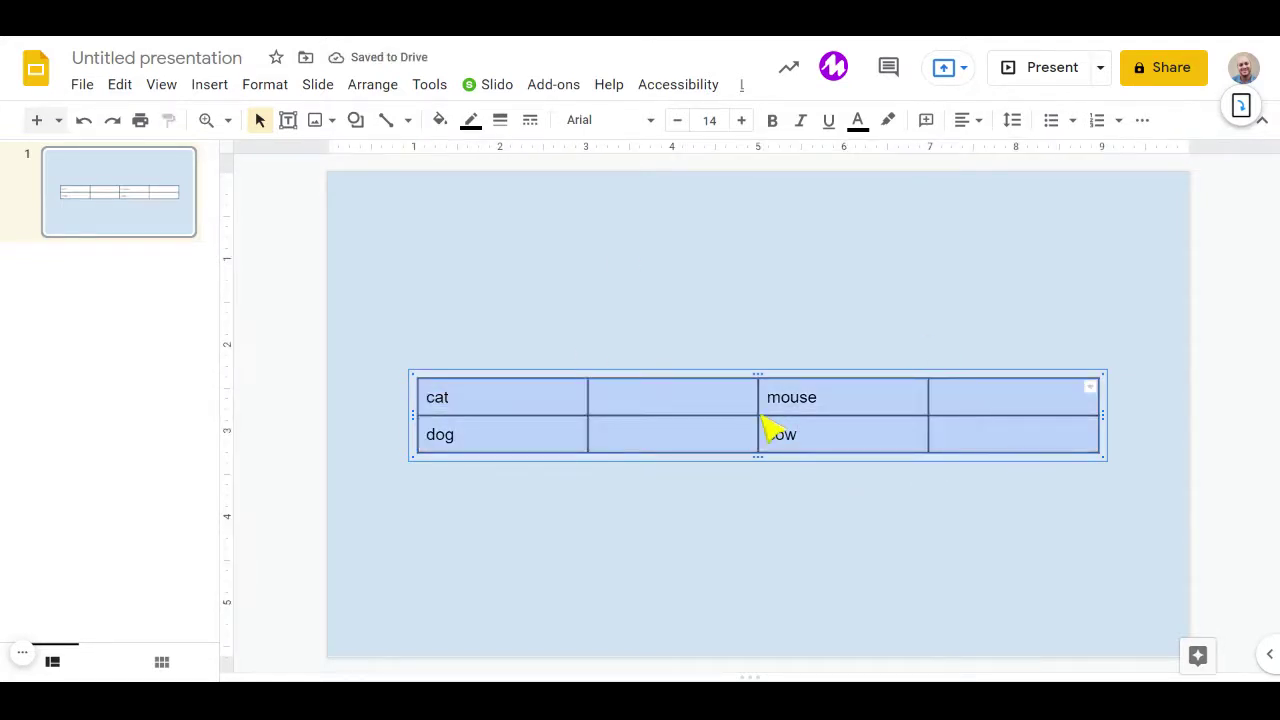
{"action": "left_click", "coordinate": [963, 120]}
{"action": "left_click", "coordinate": [994, 151]}
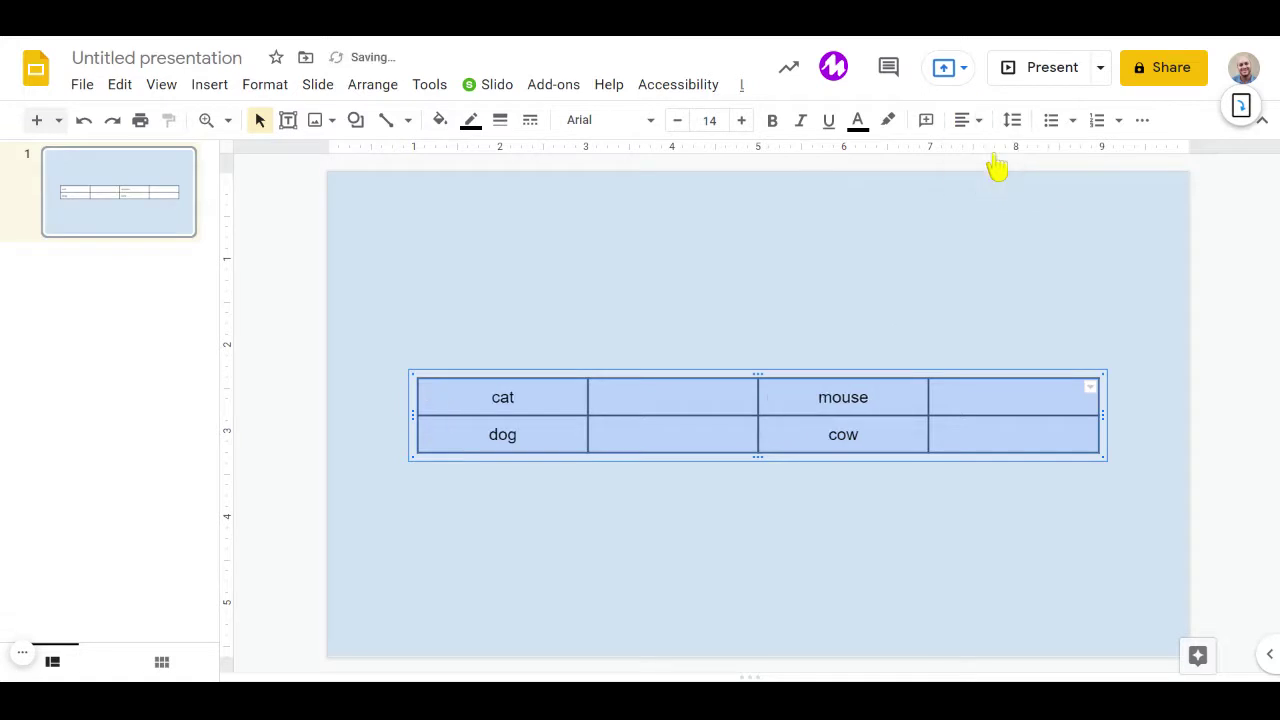
{"action": "left_click", "coordinate": [742, 121]}
{"action": "left_click", "coordinate": [742, 121]}
{"action": "left_click", "coordinate": [742, 121]}
{"action": "left_click", "coordinate": [742, 121]}
{"action": "left_click", "coordinate": [742, 121]}
{"action": "left_click", "coordinate": [742, 121]}
{"action": "left_click", "coordinate": [742, 121]}
{"action": "left_click", "coordinate": [742, 121]}
{"action": "left_click", "coordinate": [742, 121]}
{"action": "left_click", "coordinate": [742, 121]}
{"action": "left_click", "coordinate": [742, 121]}
{"action": "left_click", "coordinate": [742, 121]}
{"action": "left_click", "coordinate": [742, 121]}
{"action": "left_click", "coordinate": [742, 121]}
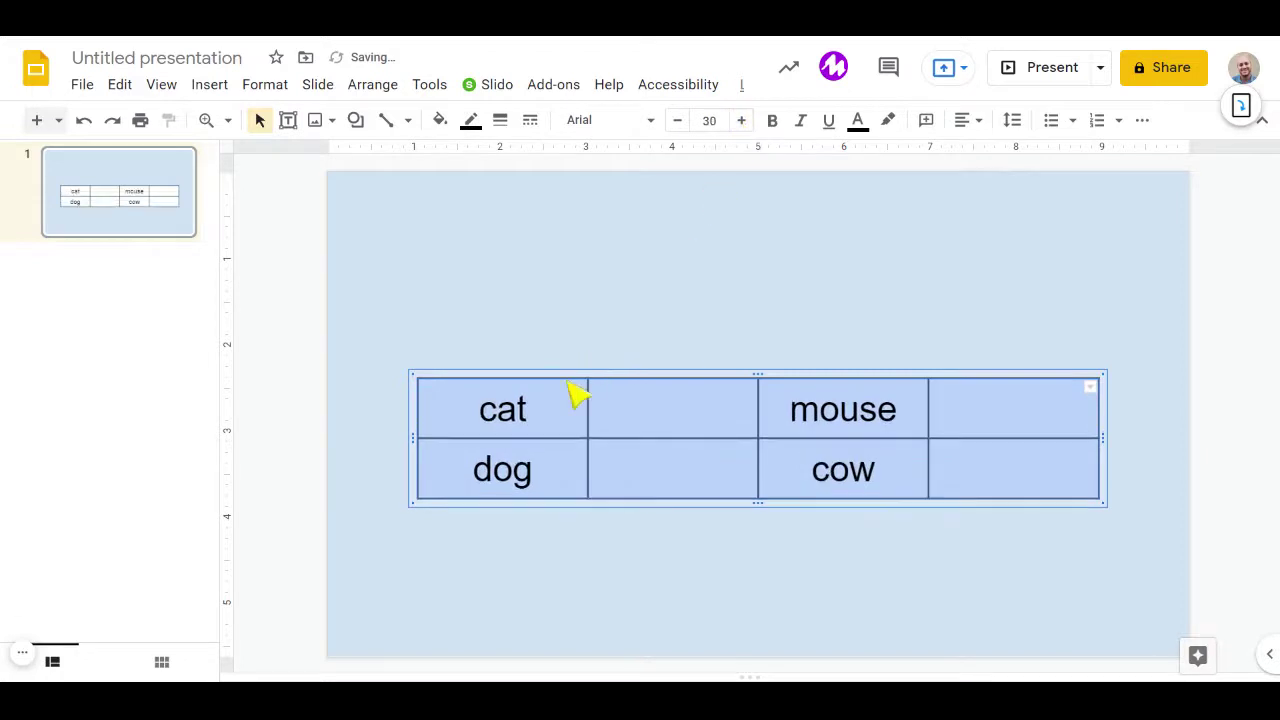
Add blank lines around cat, Dog, mouse and cow to make the rows taller.
{"action": "left_click", "coordinate": [478, 416]}
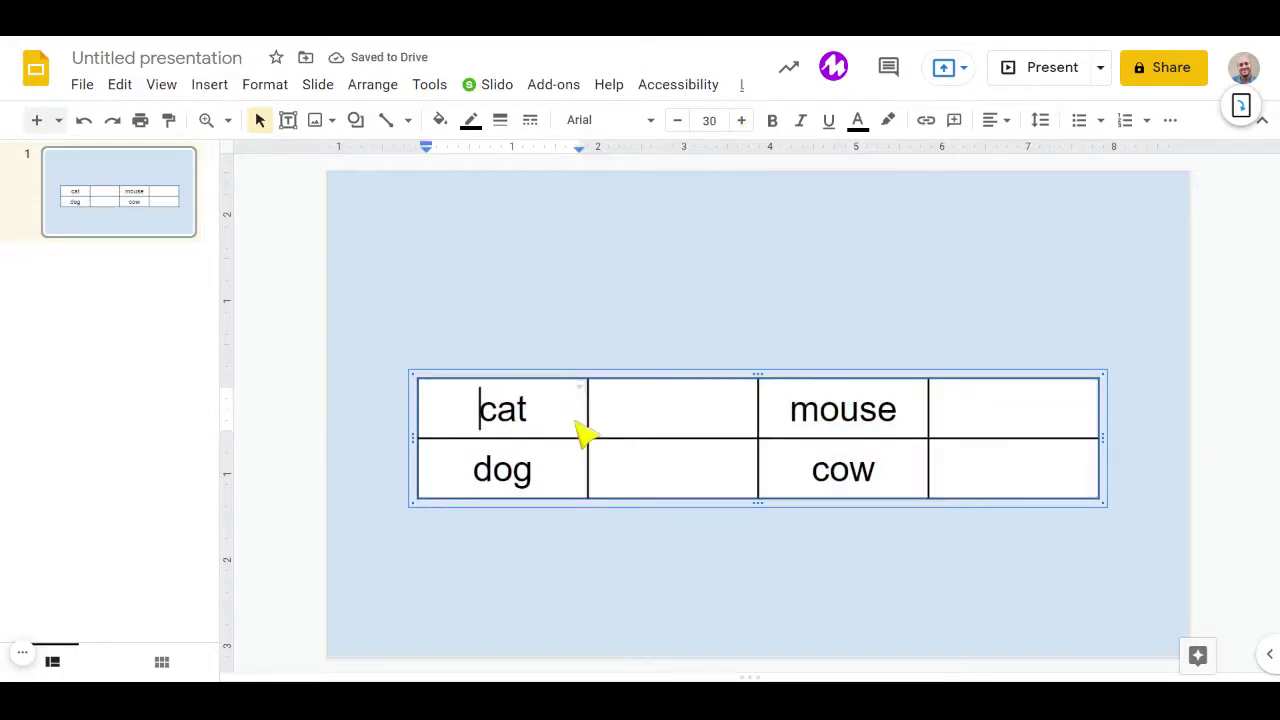
{"action": "key", "text": "Return"}
{"action": "left_click", "coordinate": [562, 468]}
{"action": "key", "text": "Return"}
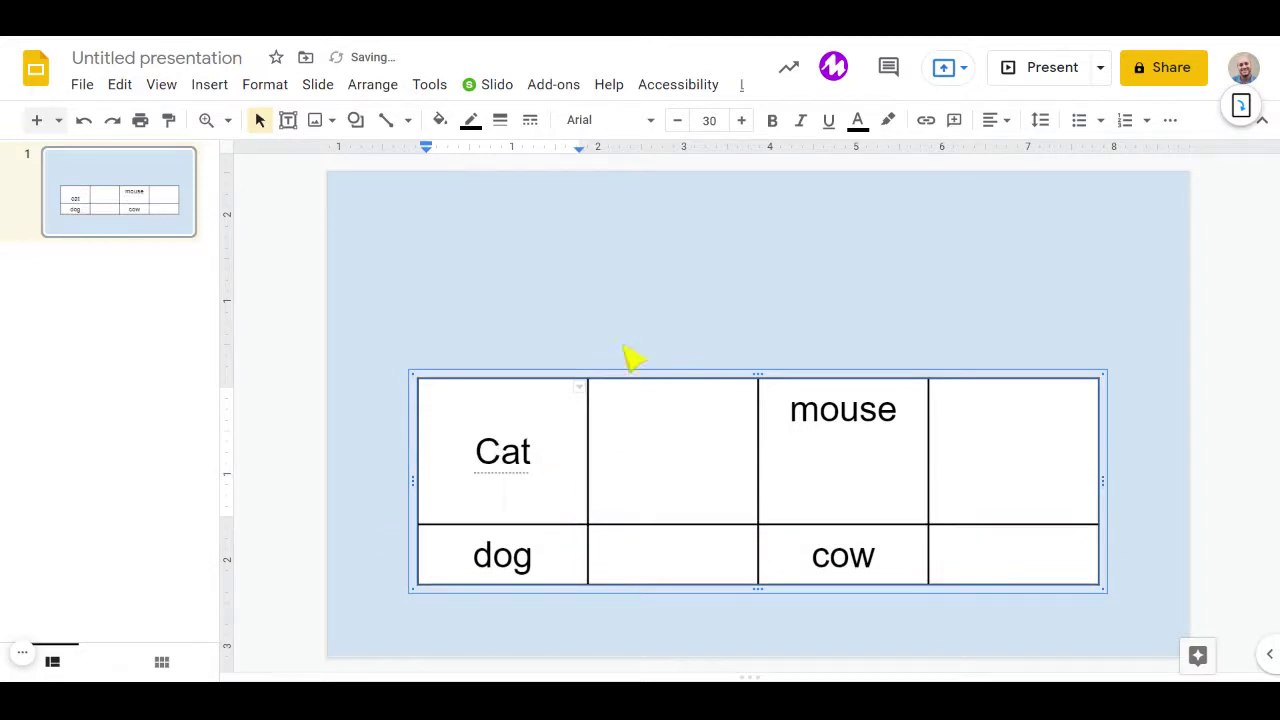
{"action": "left_click", "coordinate": [661, 497]}
{"action": "left_click", "coordinate": [563, 566]}
{"action": "key", "text": "Return"}
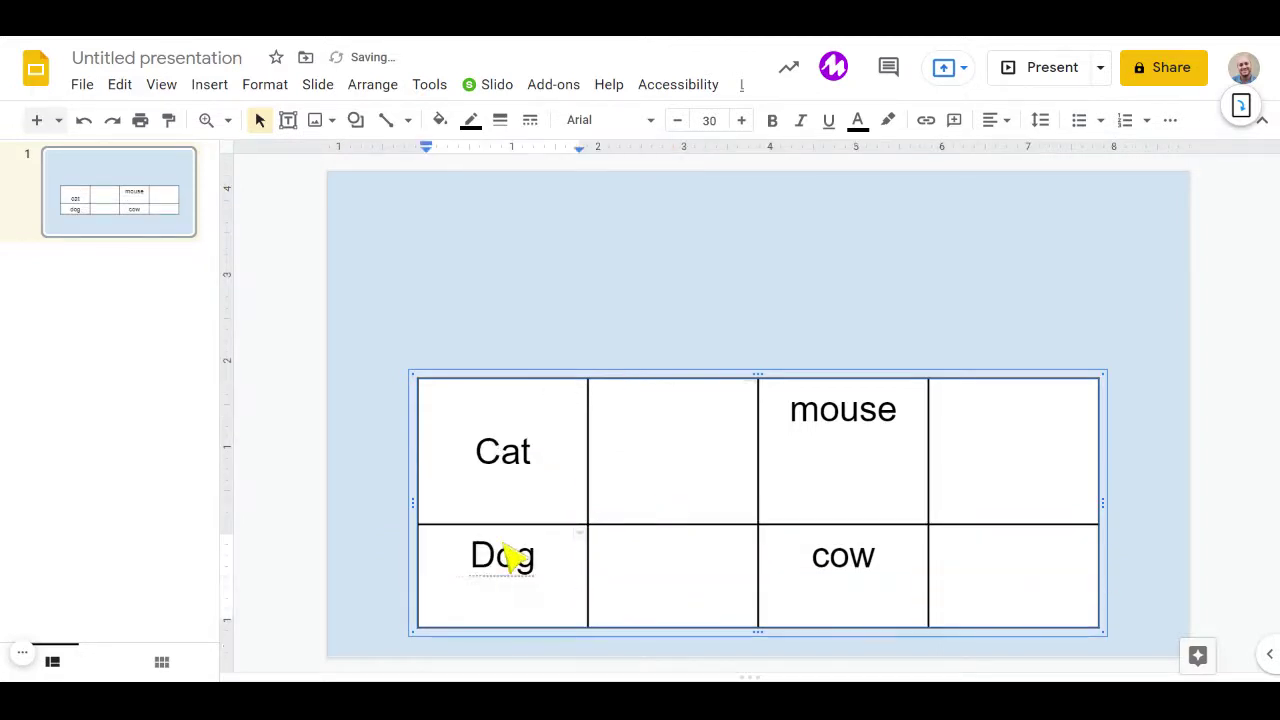
{"action": "left_click", "coordinate": [468, 557]}
{"action": "key", "text": "Return"}
{"action": "left_click", "coordinate": [795, 428]}
{"action": "key", "text": "Return"}
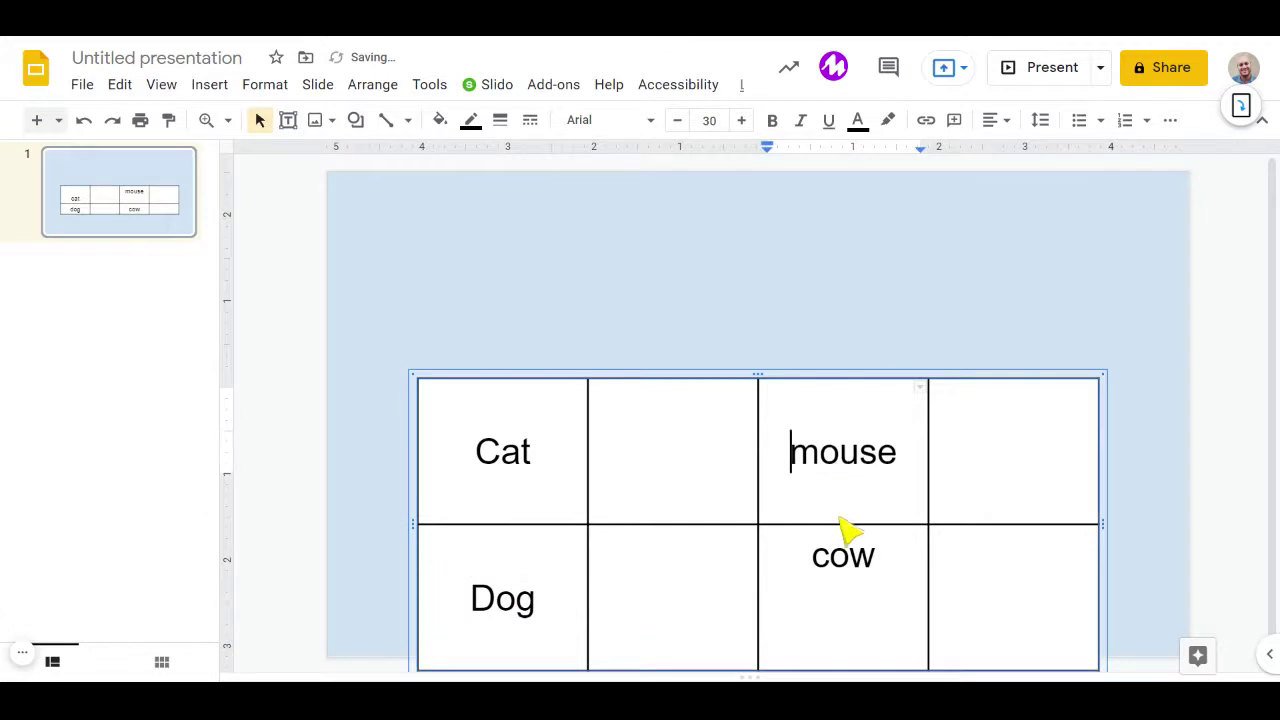
{"action": "left_click", "coordinate": [804, 582]}
{"action": "key", "text": "Return"}
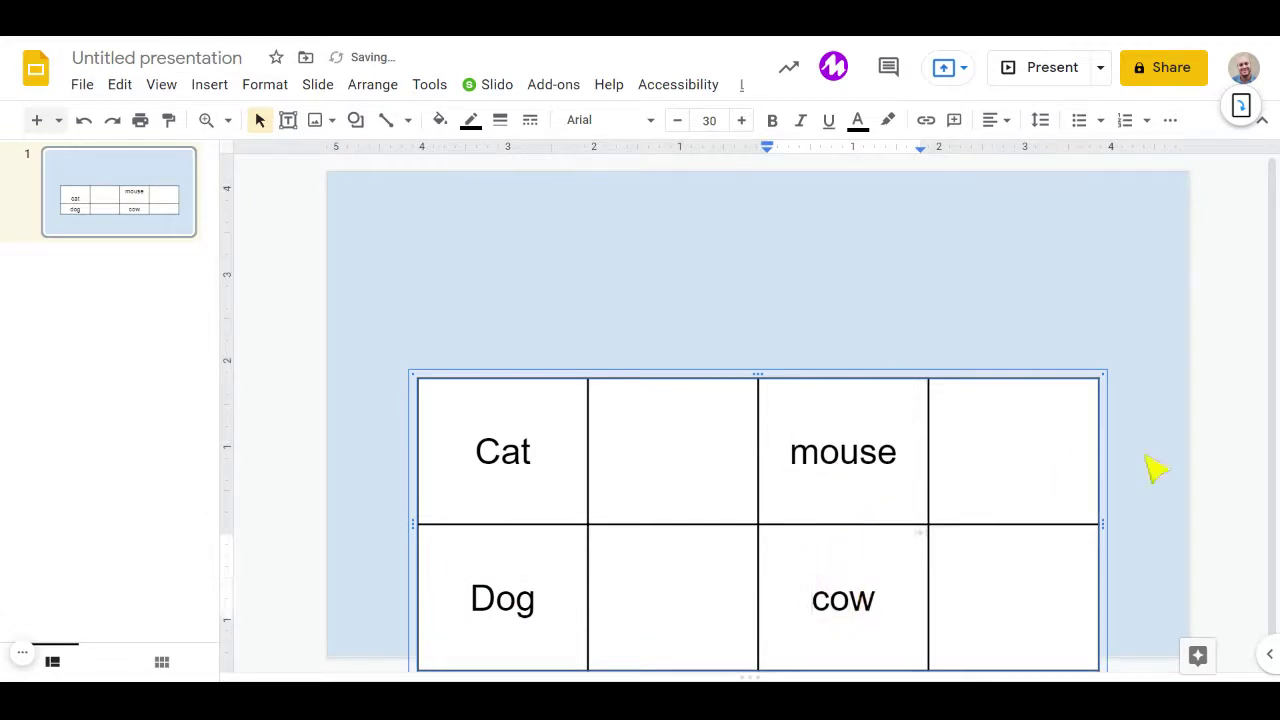
{"action": "left_click", "coordinate": [713, 376]}
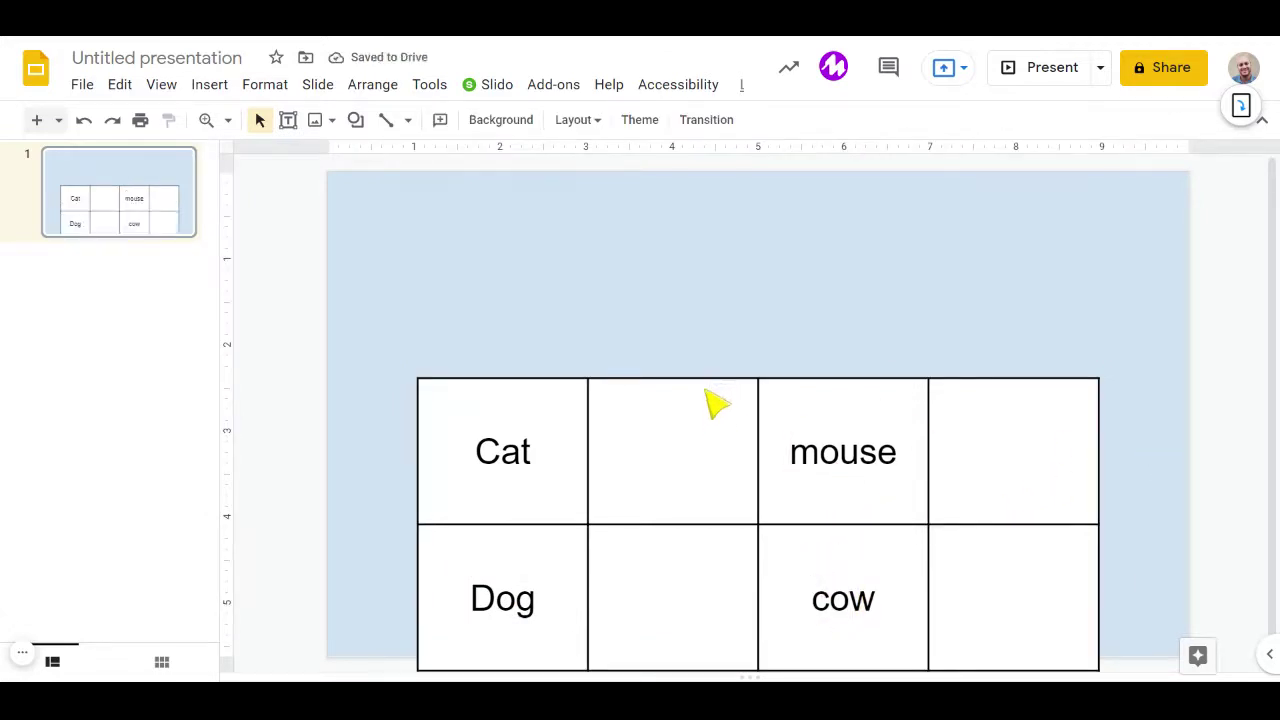
Move the animal table a little higher on the slide.
{"action": "left_click", "coordinate": [711, 395]}
{"action": "left_click_drag", "start_coordinate": [711, 386], "coordinate": [708, 342]}
{"action": "left_click", "coordinate": [365, 372]}
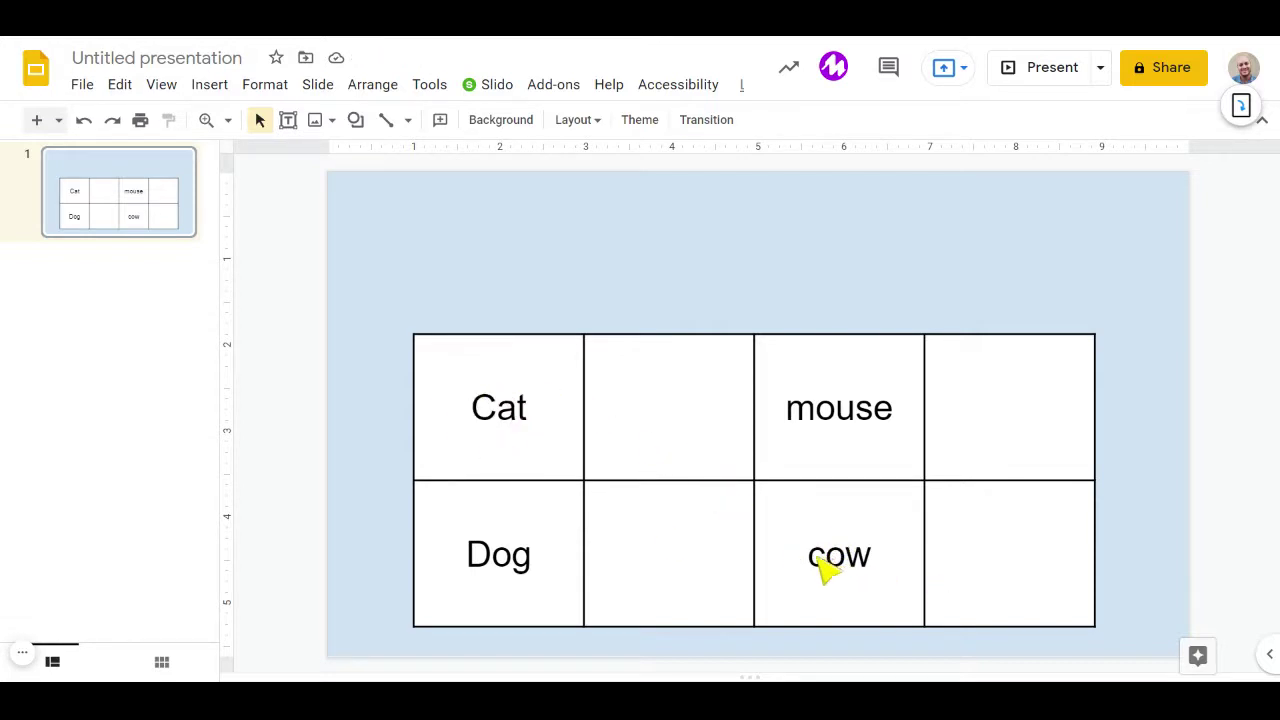
Capitalise cow and mouse to Cow and Mouse.
{"action": "left_click_drag", "start_coordinate": [828, 562], "coordinate": [816, 528]}
{"action": "type", "text": "C"}
{"action": "left_click_drag", "start_coordinate": [814, 420], "coordinate": [805, 428]}
{"action": "type", "text": "M"}
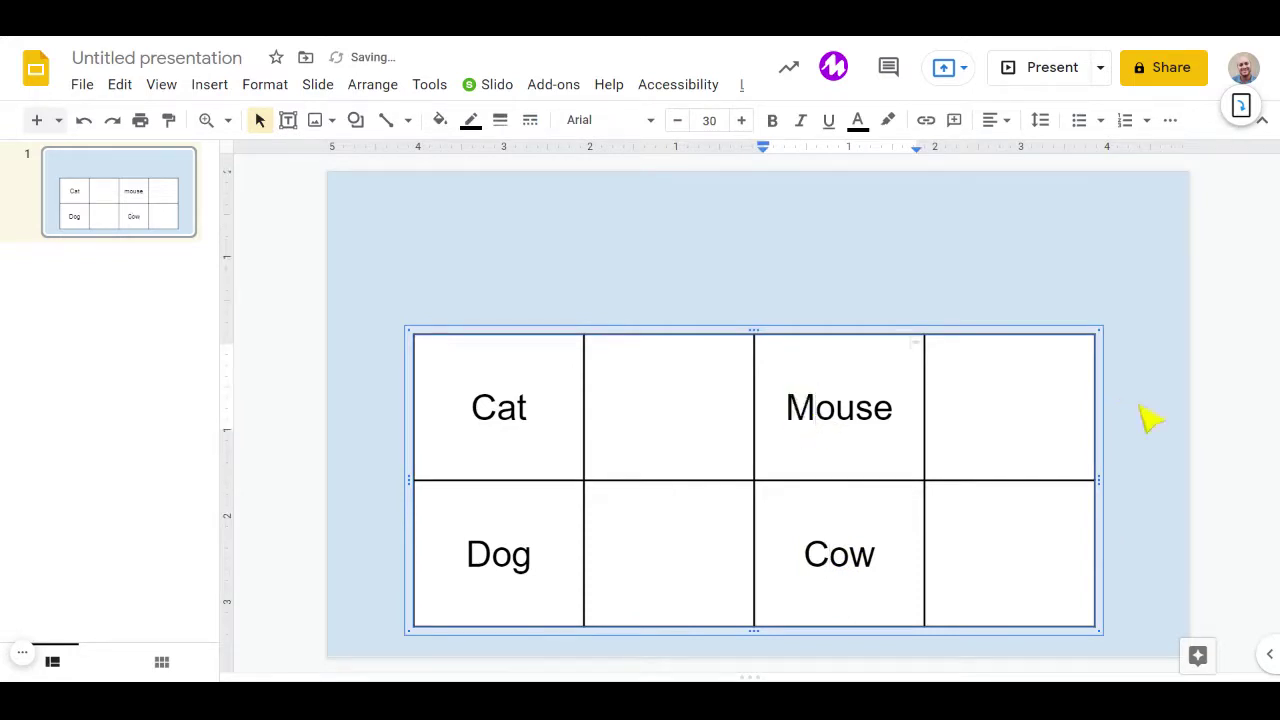
{"action": "left_click", "coordinate": [1143, 417]}
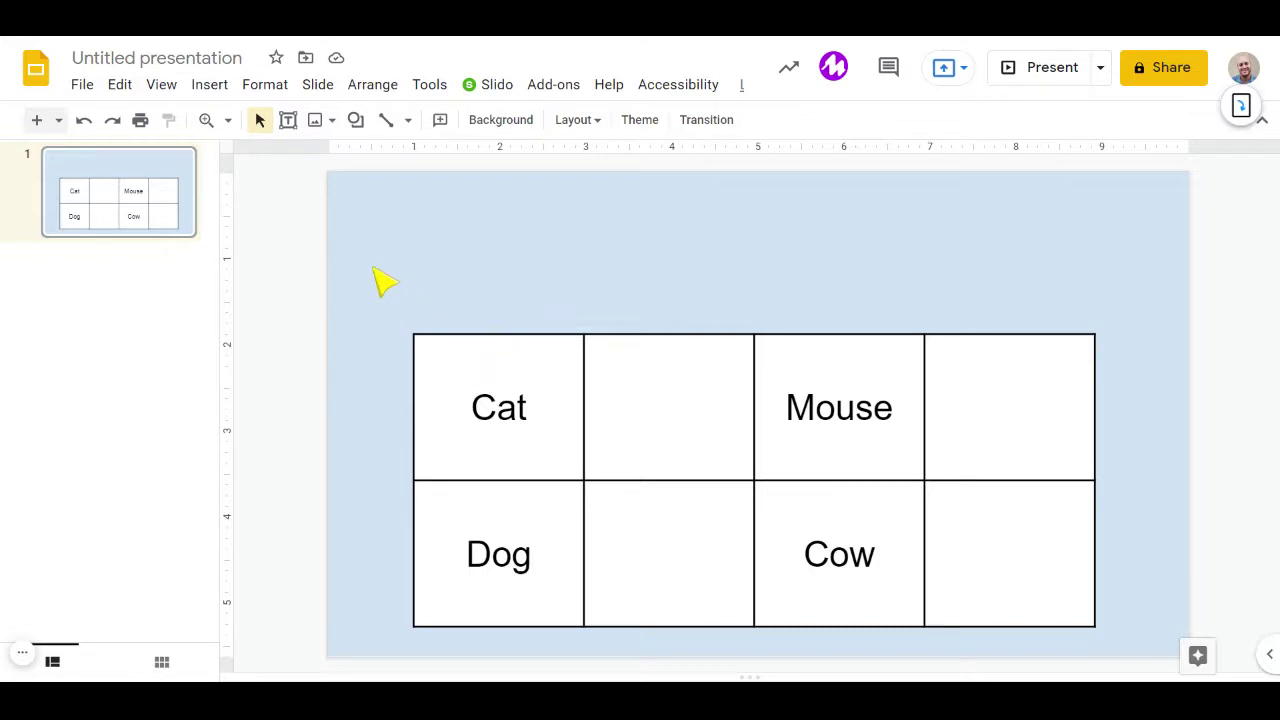
Recheck the Mouse and Cow cells, undoing an accidental table move.
{"action": "left_click", "coordinate": [482, 408]}
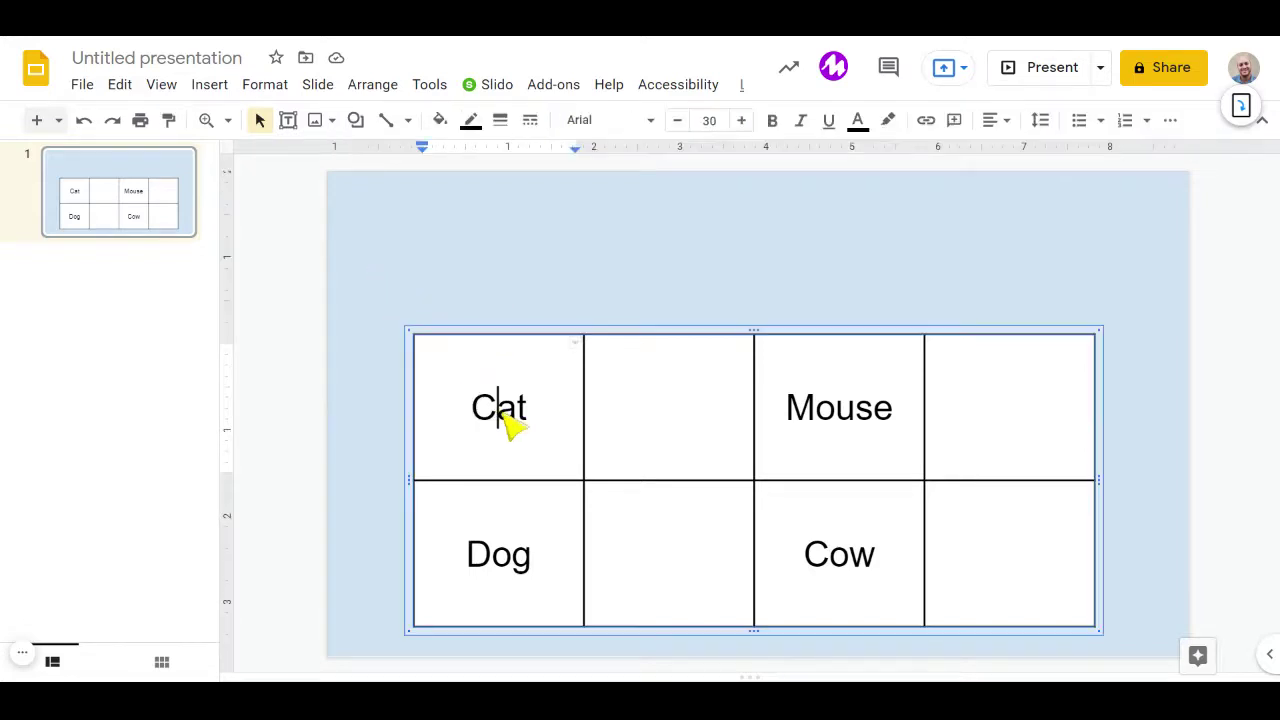
{"action": "left_click", "coordinate": [820, 425]}
{"action": "left_click", "coordinate": [852, 566]}
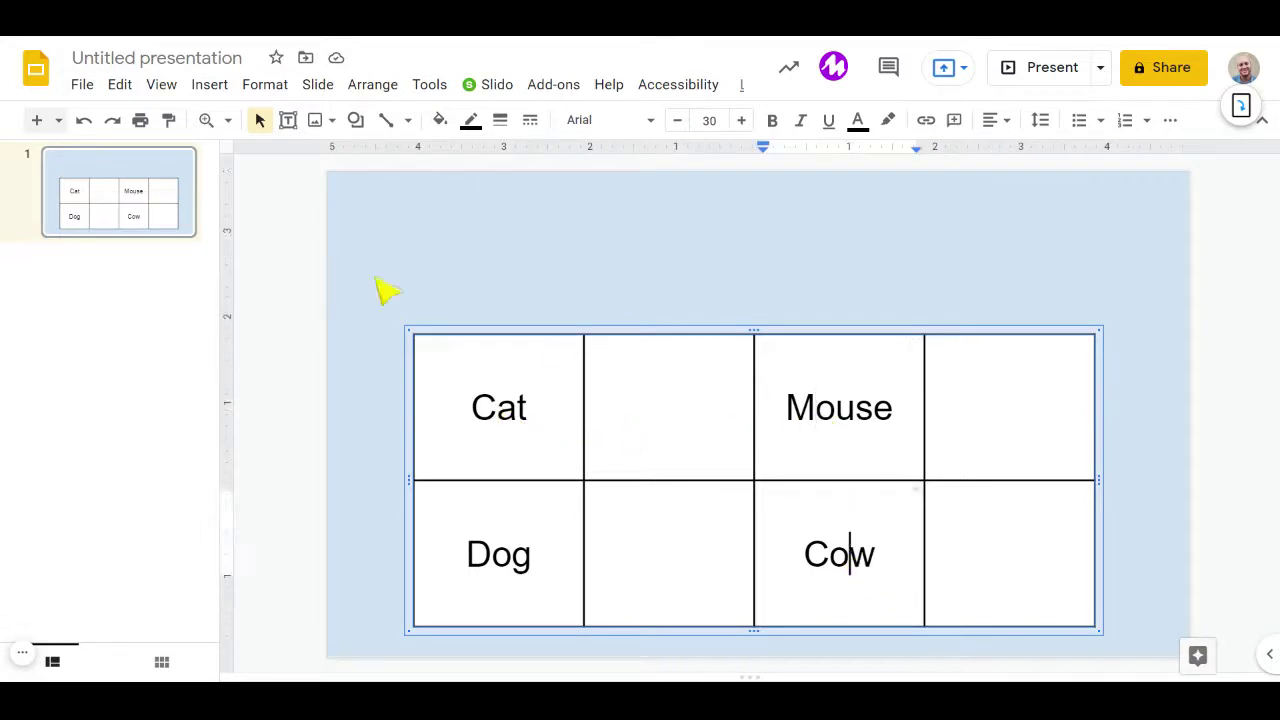
{"action": "left_click_drag", "start_coordinate": [646, 338], "coordinate": [578, 281]}
{"action": "key", "text": "ctrl+z"}
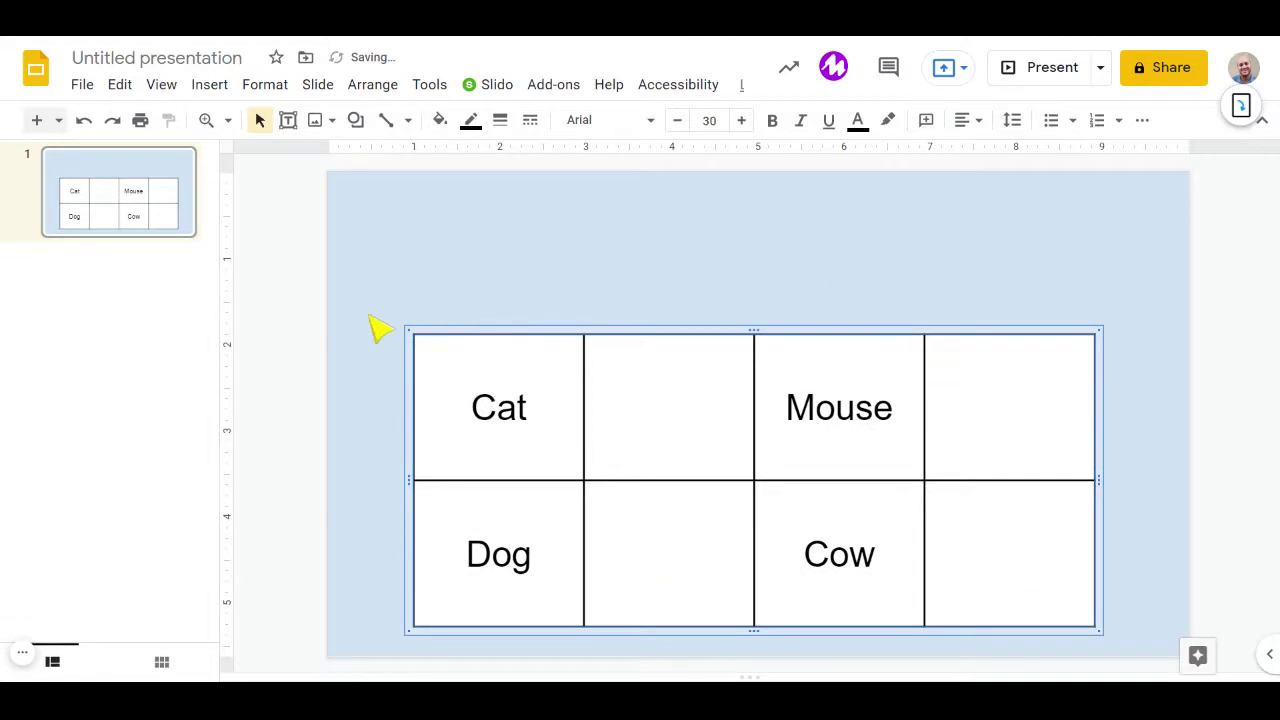
{"action": "left_click", "coordinate": [512, 268]}
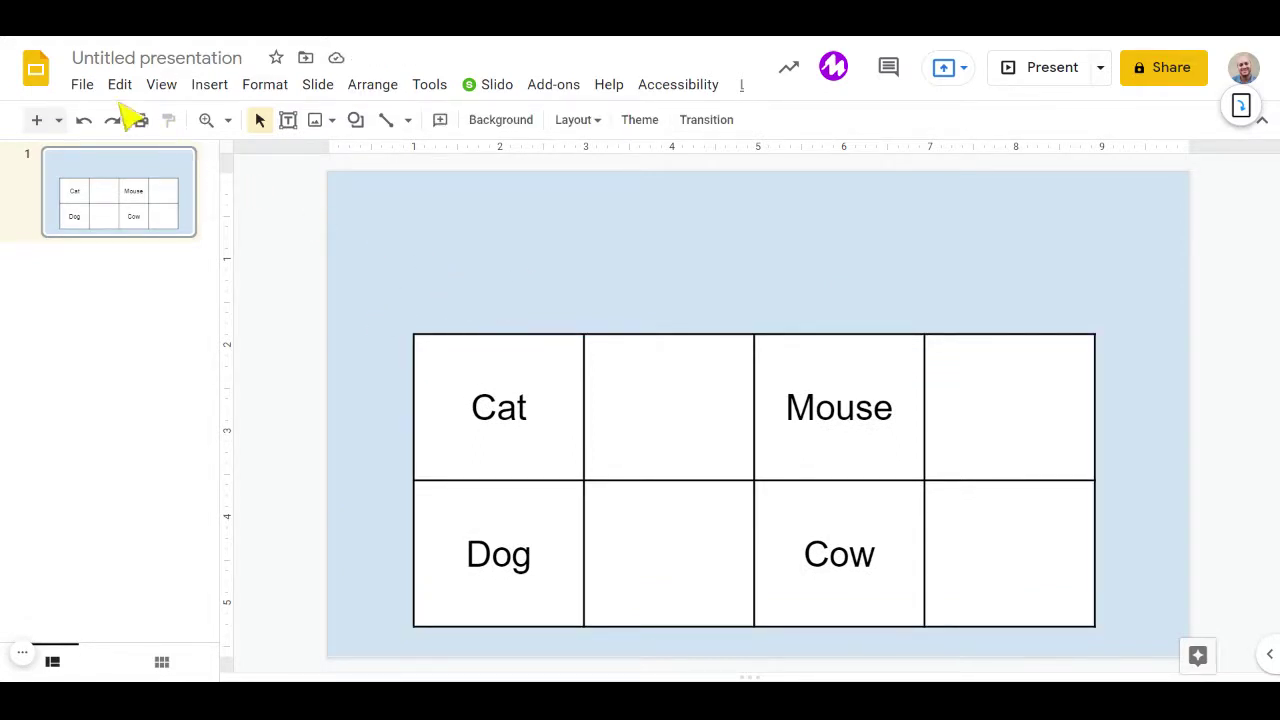
Download the current slide as a JPEG image (.jpg).
{"action": "left_click", "coordinate": [84, 86]}
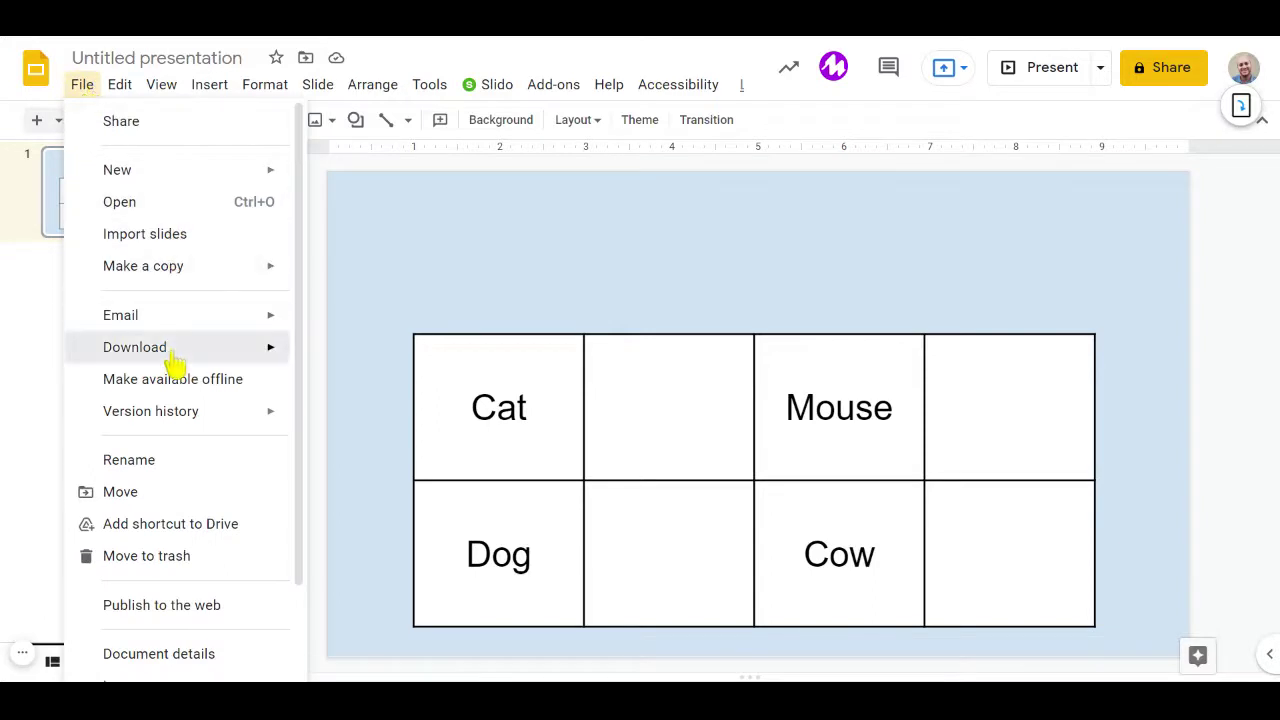
{"action": "mouse_move", "coordinate": [175, 362]}
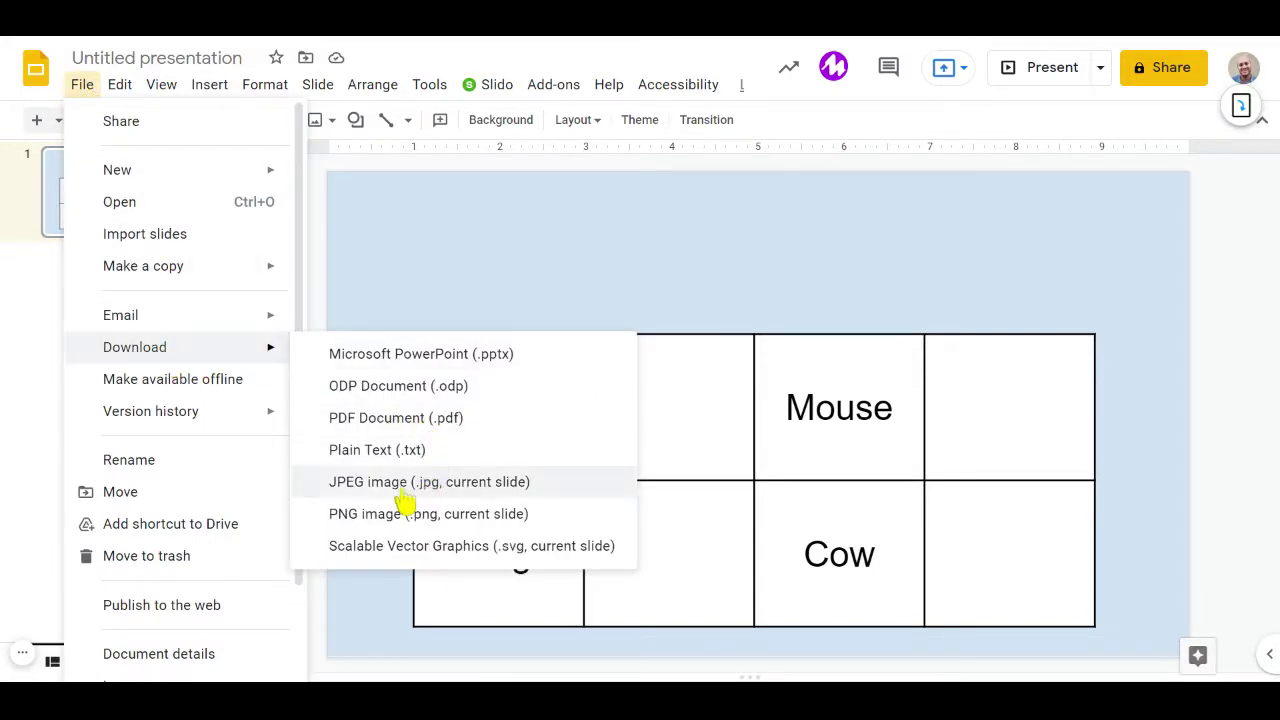
{"action": "left_click", "coordinate": [456, 490]}
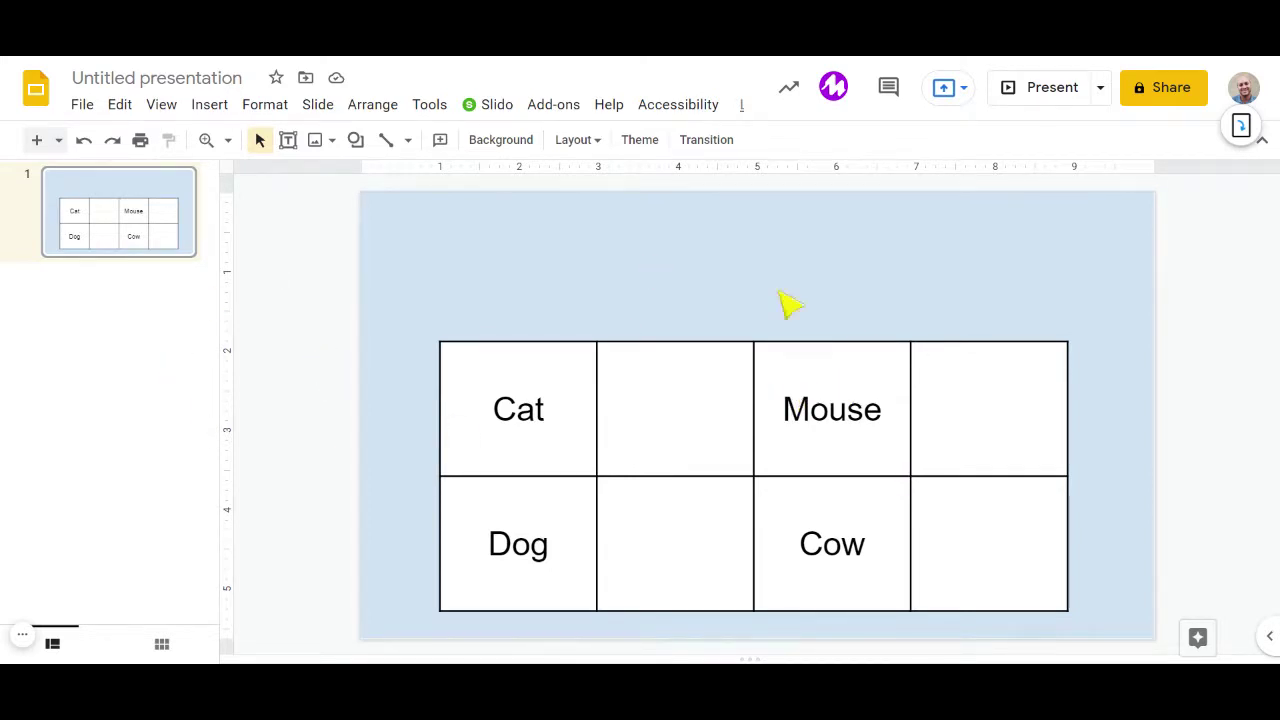
Select the Cat/Mouse/Dog/Cow table and delete it from the slide.
{"action": "left_click", "coordinate": [663, 336]}
{"action": "left_click_drag", "start_coordinate": [341, 179], "coordinate": [1165, 652]}
{"action": "key", "text": "Delete"}
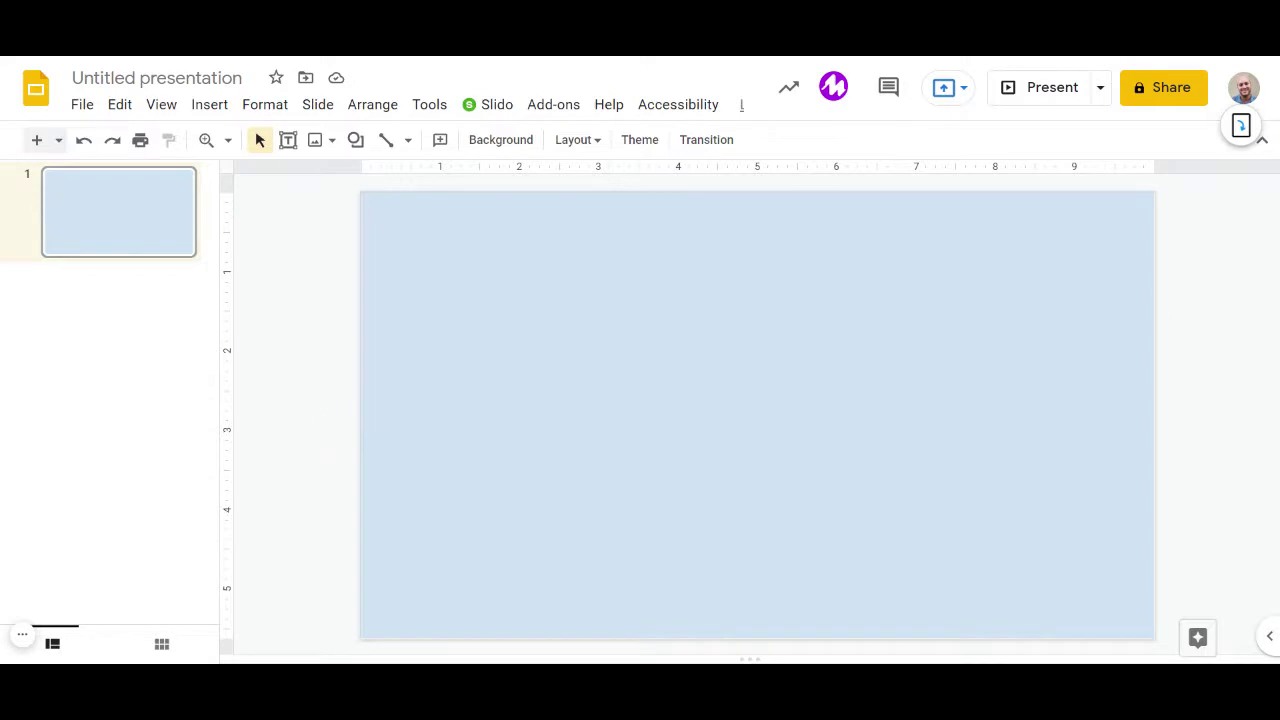
Upload the downloaded table-slide JPEG as the slide's background image.
{"action": "right_click", "coordinate": [329, 429]}
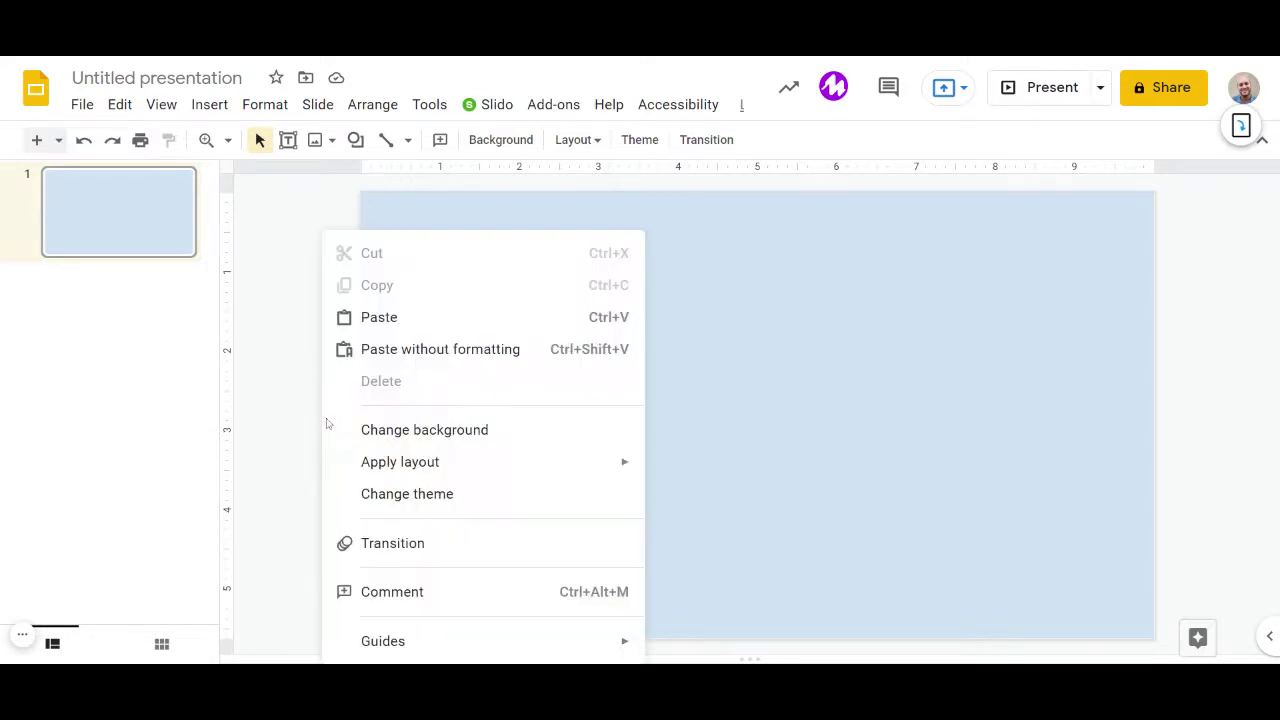
{"action": "left_click", "coordinate": [453, 432]}
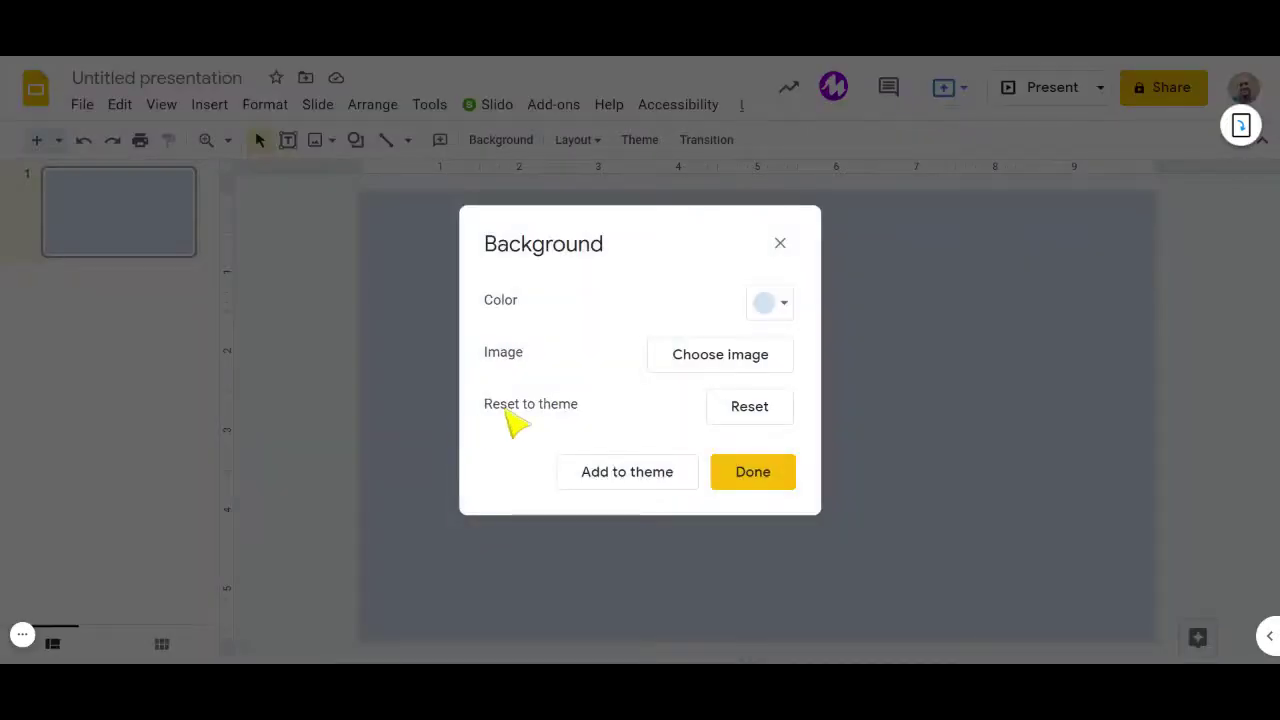
{"action": "left_click", "coordinate": [702, 358]}
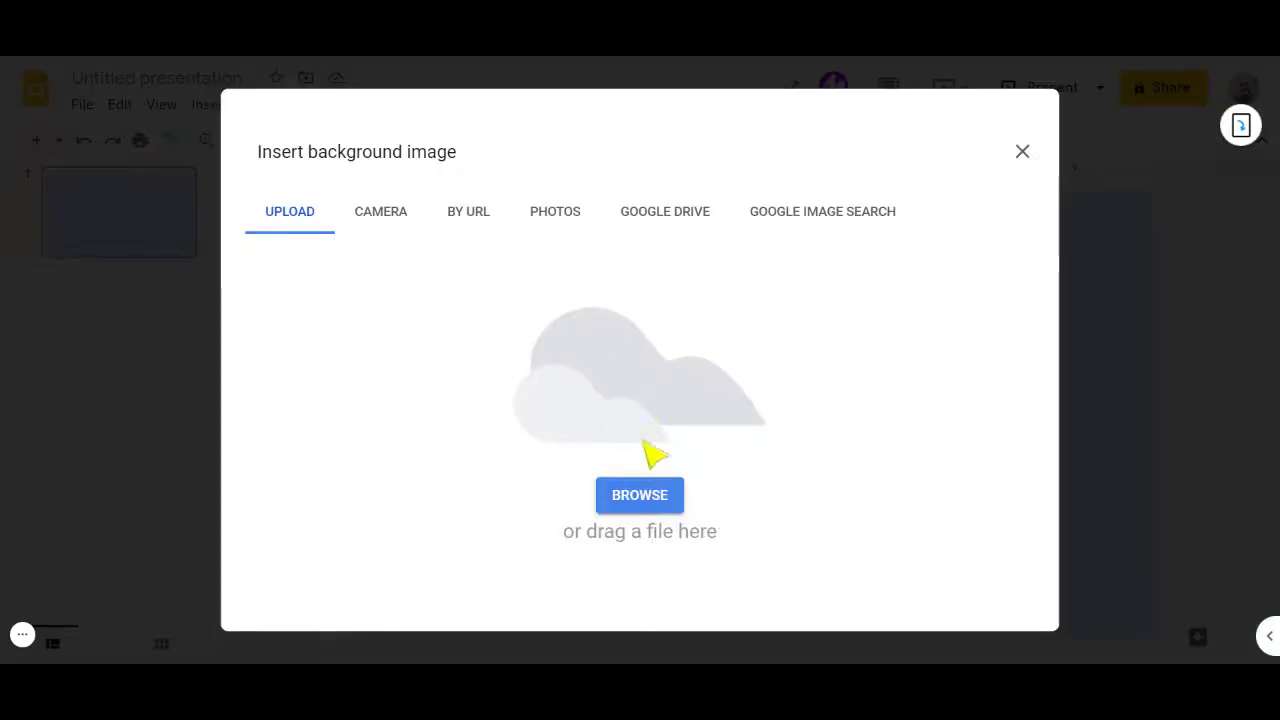
{"action": "left_click", "coordinate": [648, 494]}
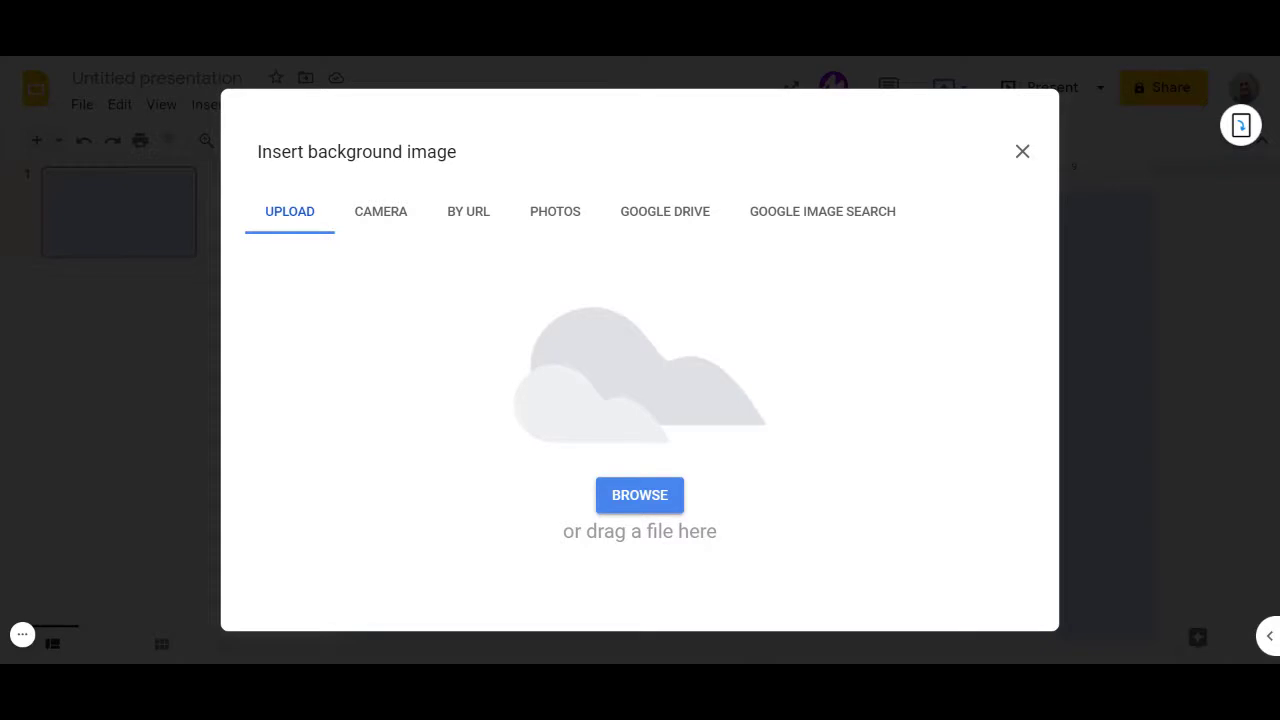
{"action": "left_click_drag", "start_coordinate": [30, 600], "coordinate": [640, 430]}
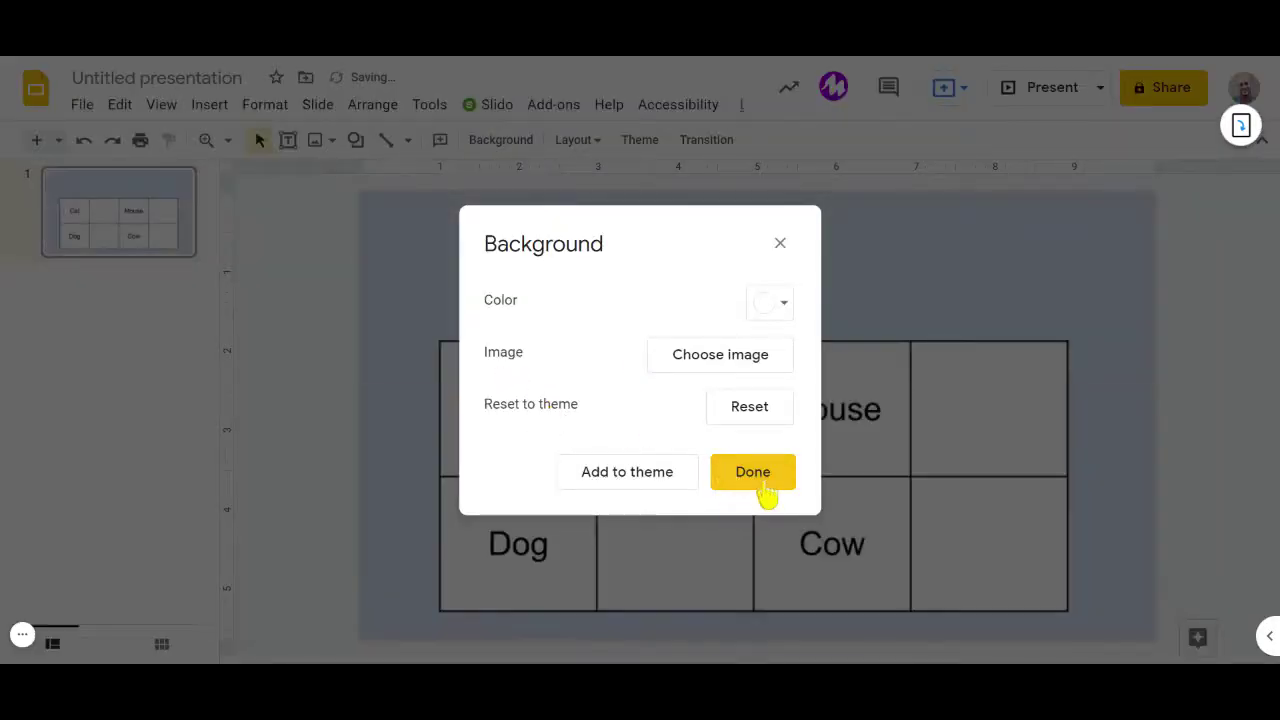
{"action": "left_click", "coordinate": [760, 476]}
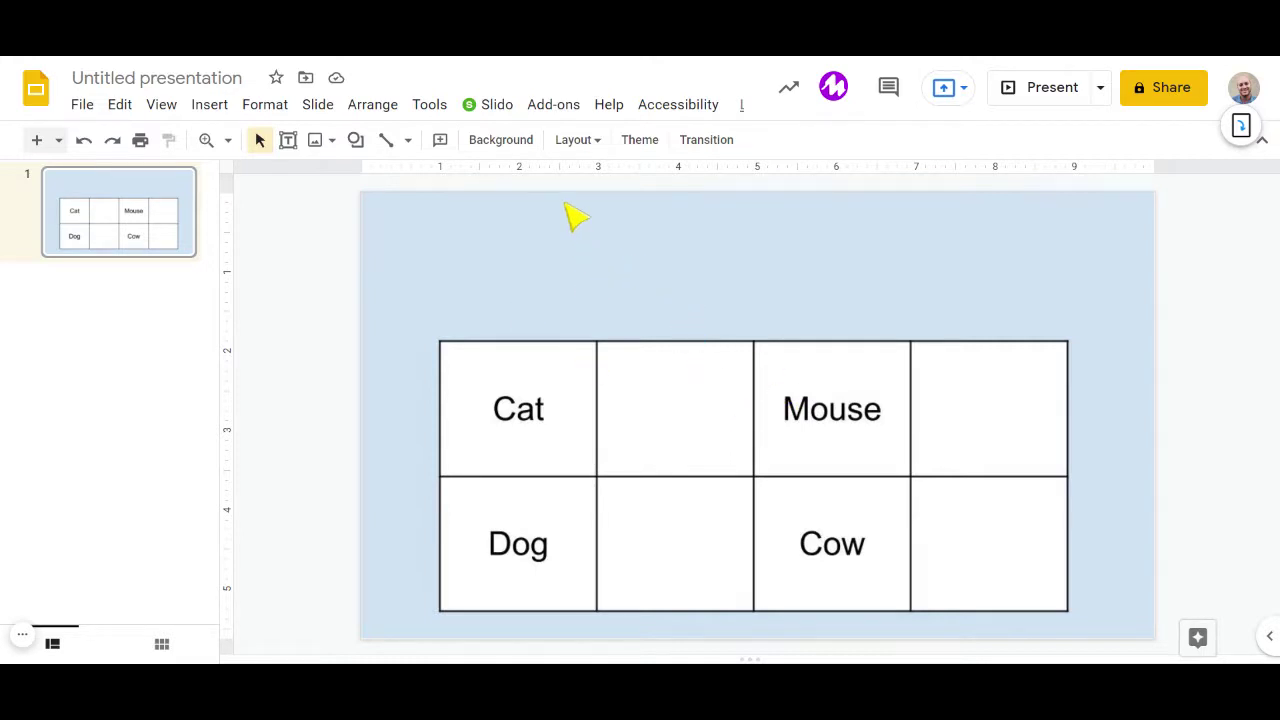
{"action": "left_click", "coordinate": [557, 112]}
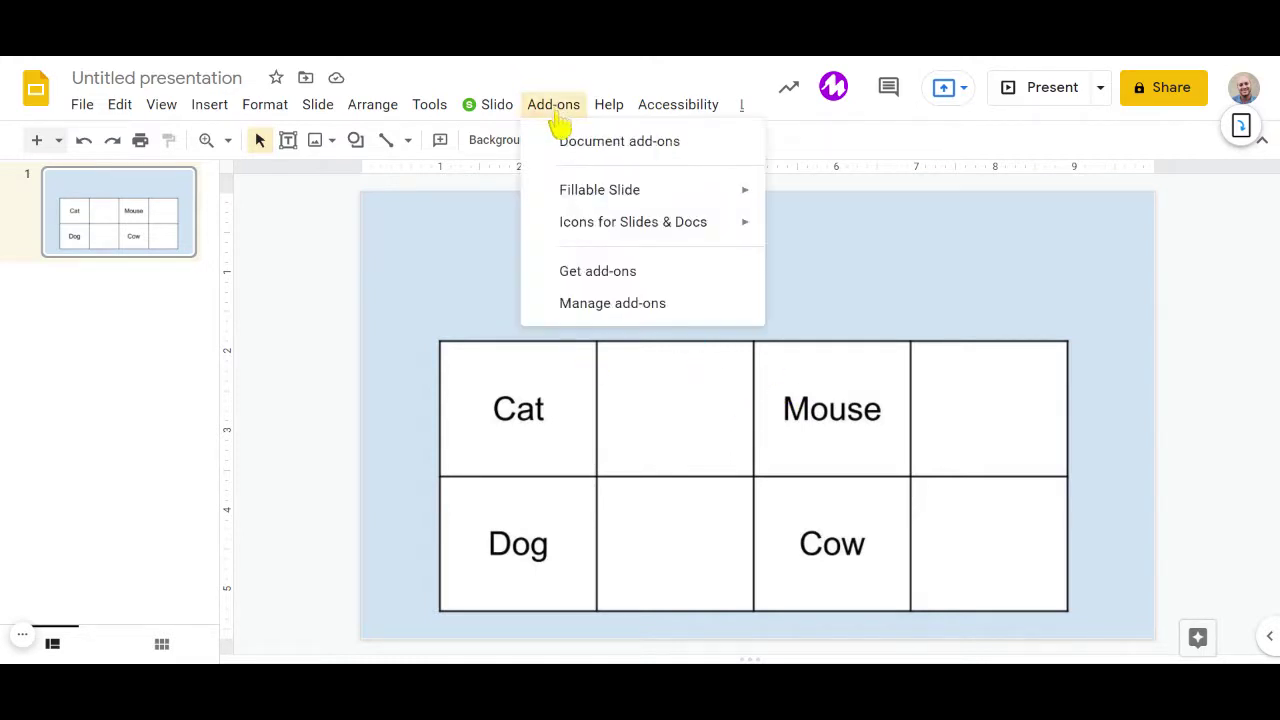
{"action": "mouse_move", "coordinate": [695, 234]}
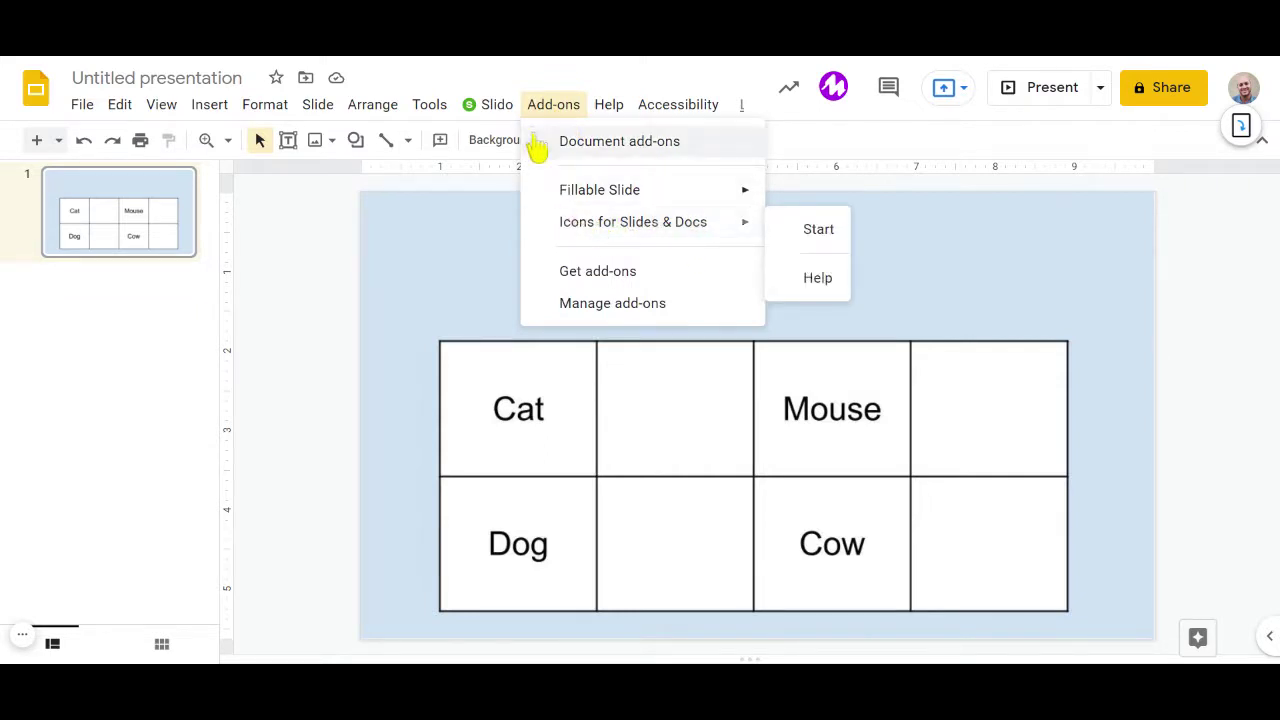
{"action": "left_click", "coordinate": [605, 272]}
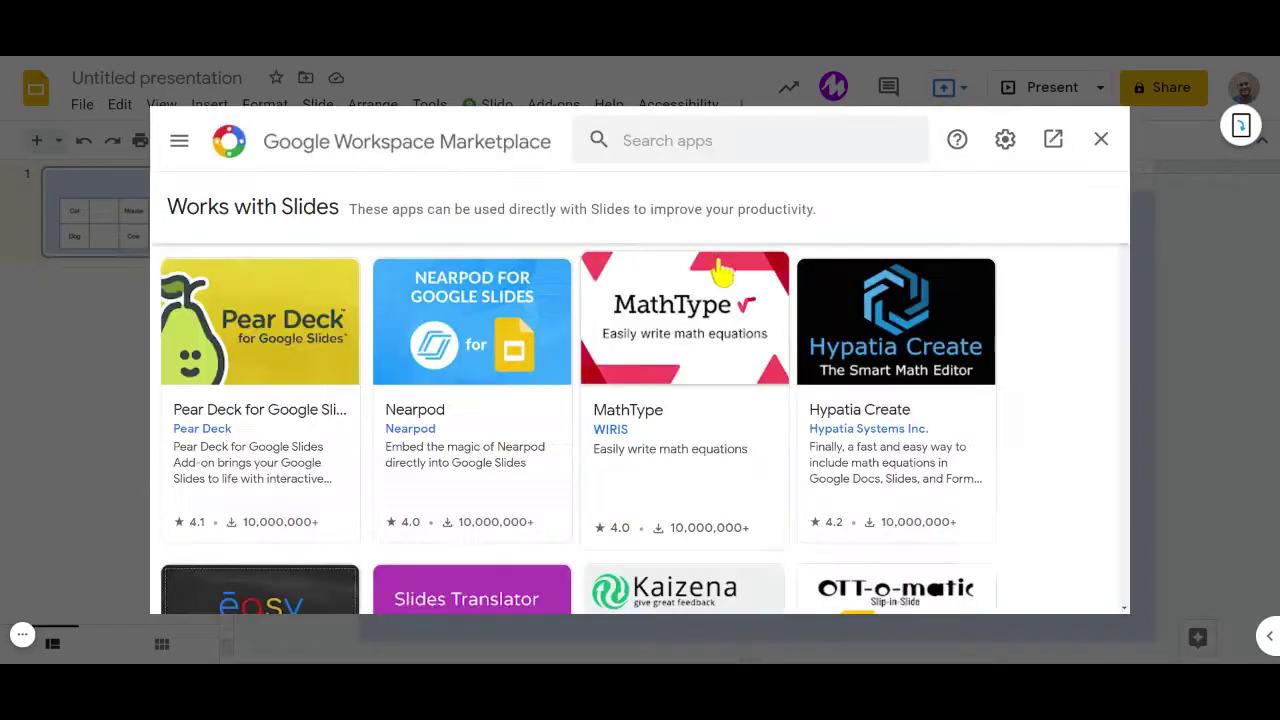
{"action": "left_click", "coordinate": [668, 150]}
{"action": "type", "text": "flaticon"}
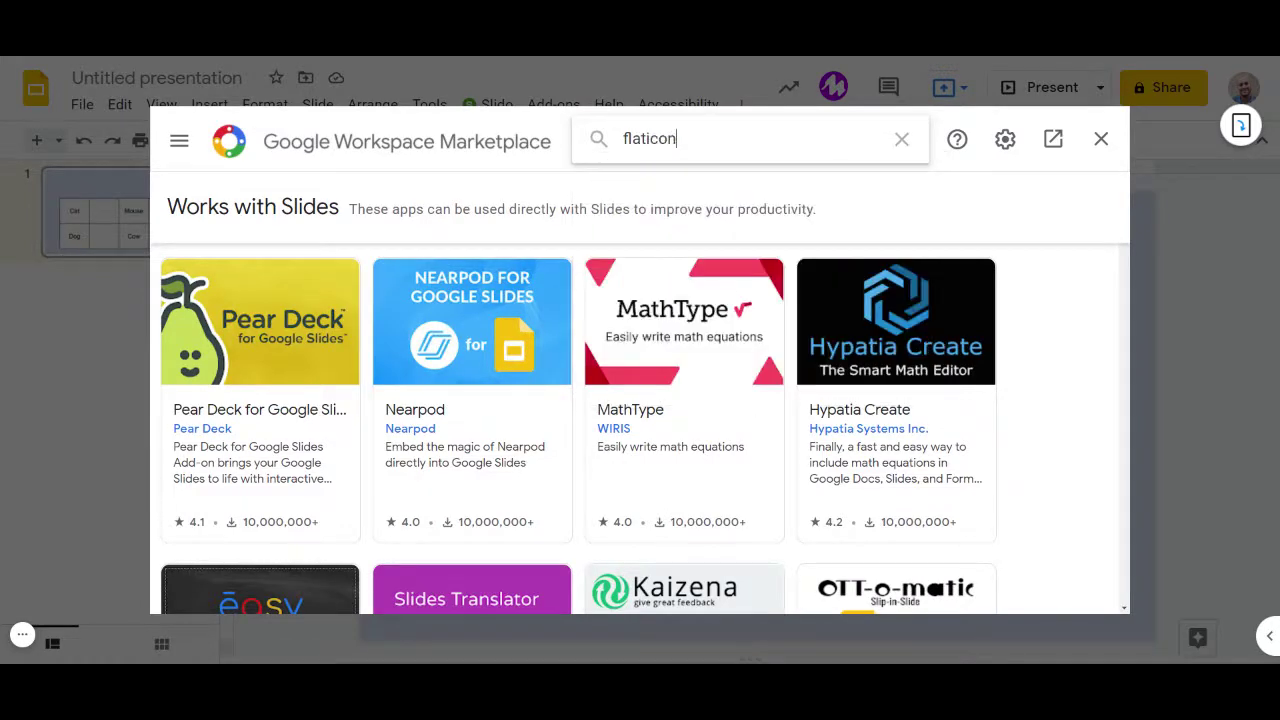
{"action": "key", "text": "Return"}
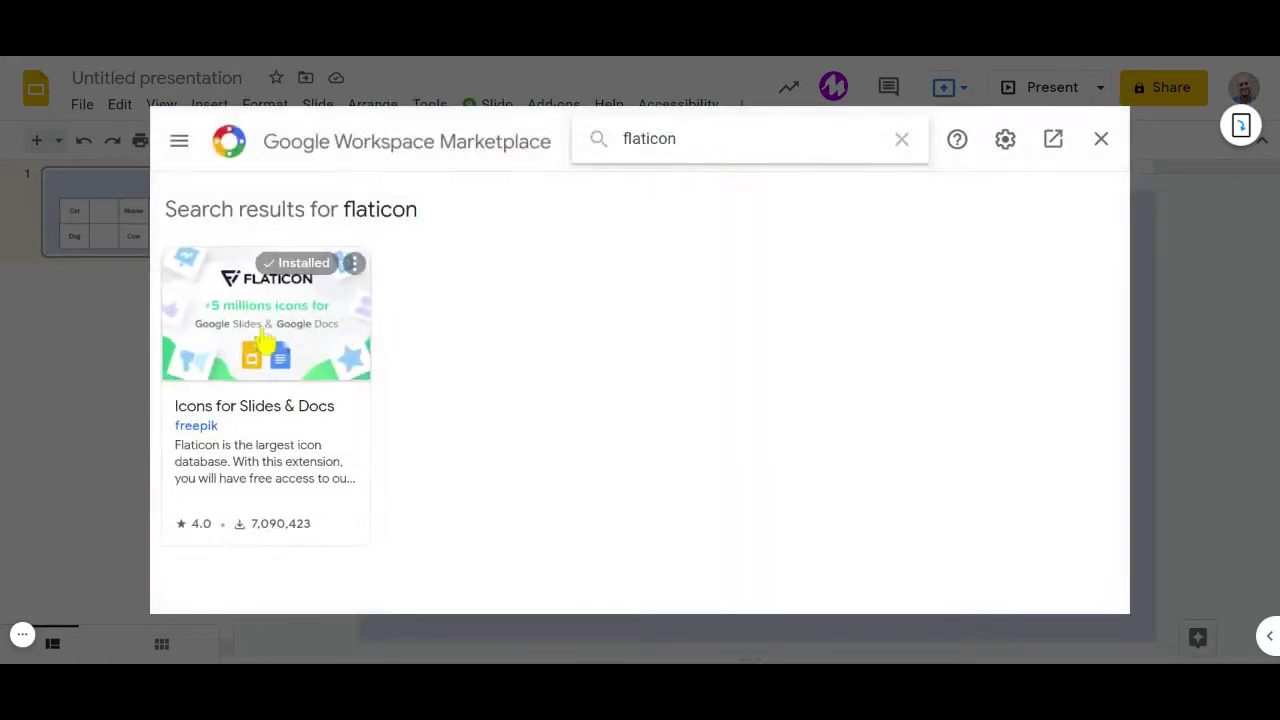
{"action": "left_click", "coordinate": [288, 340]}
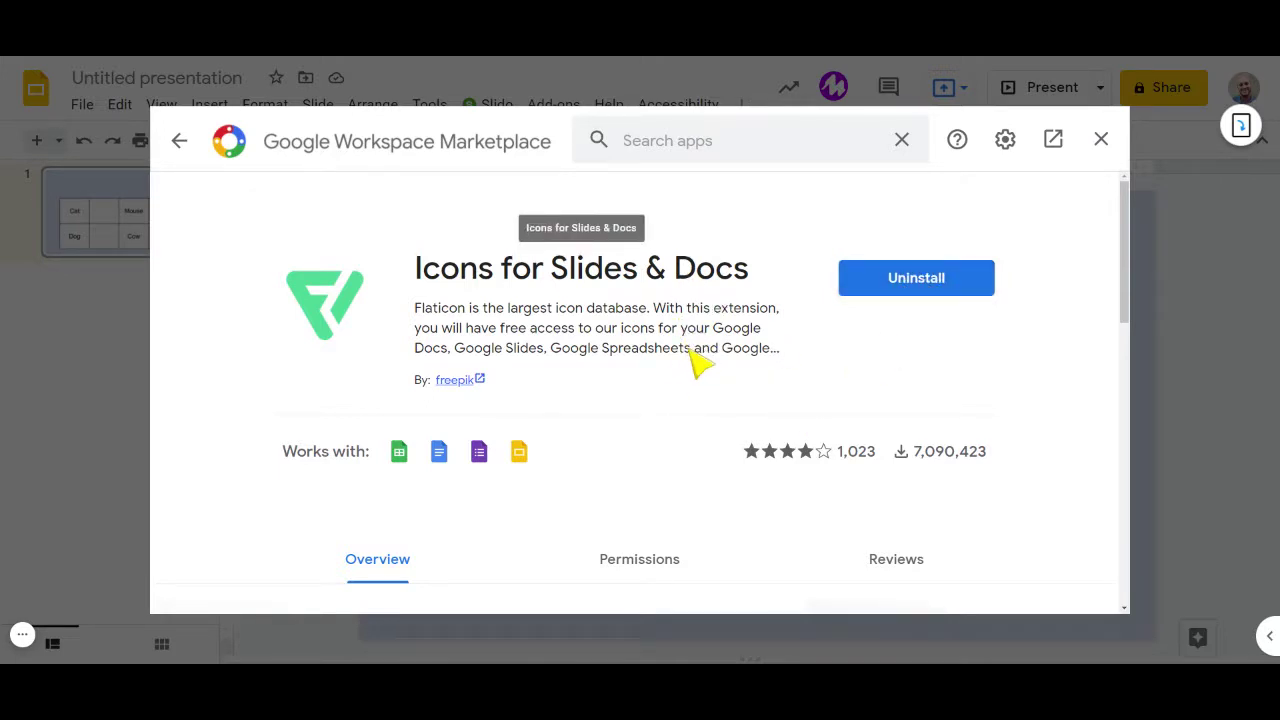
{"action": "left_click", "coordinate": [1101, 139]}
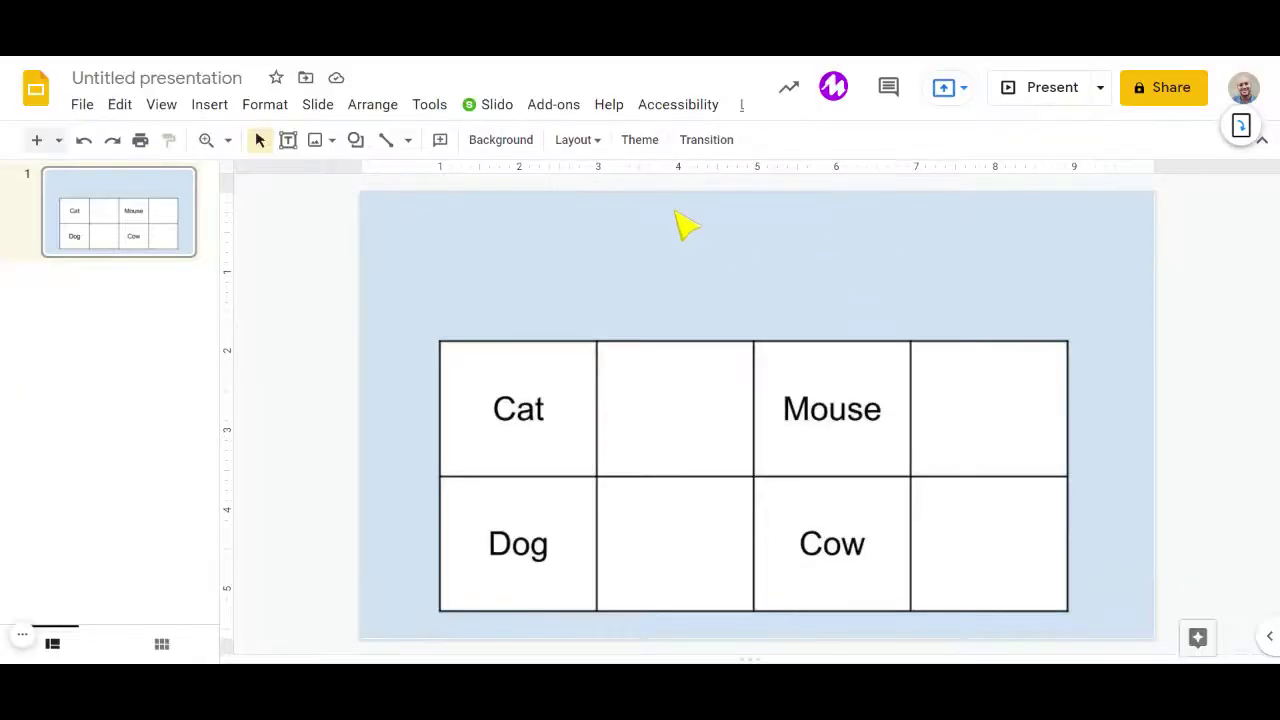
Launch the Icons for Slides & Docs (Flaticon) add-on.
{"action": "left_click", "coordinate": [553, 106]}
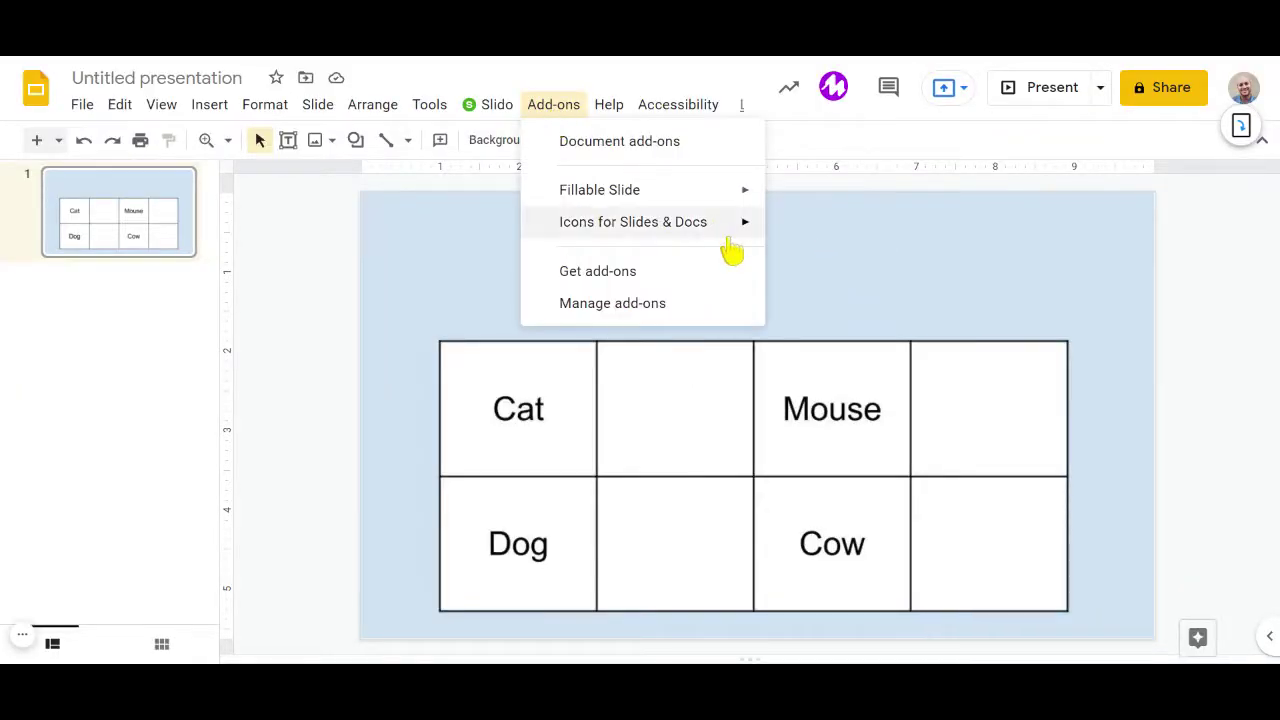
{"action": "mouse_move", "coordinate": [686, 224]}
{"action": "left_click", "coordinate": [806, 230]}
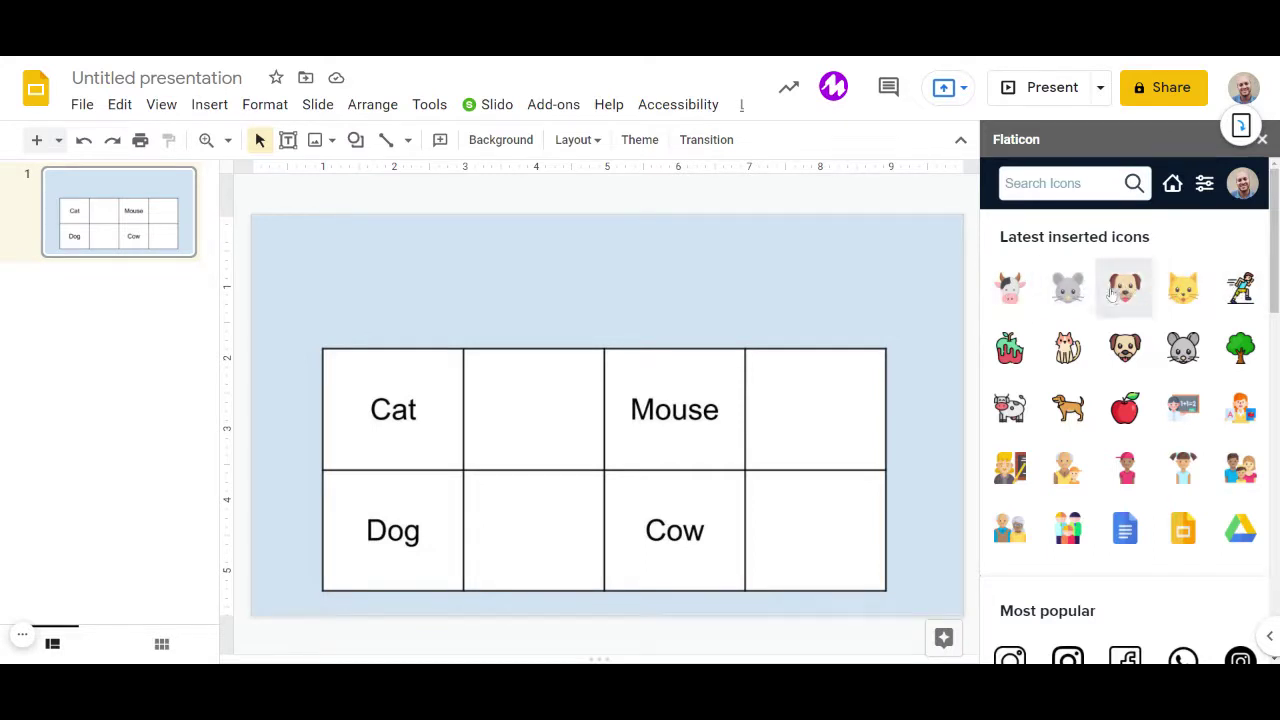
Insert the Cow icon onto the slide and browse the icon list.
{"action": "left_click", "coordinate": [1010, 292]}
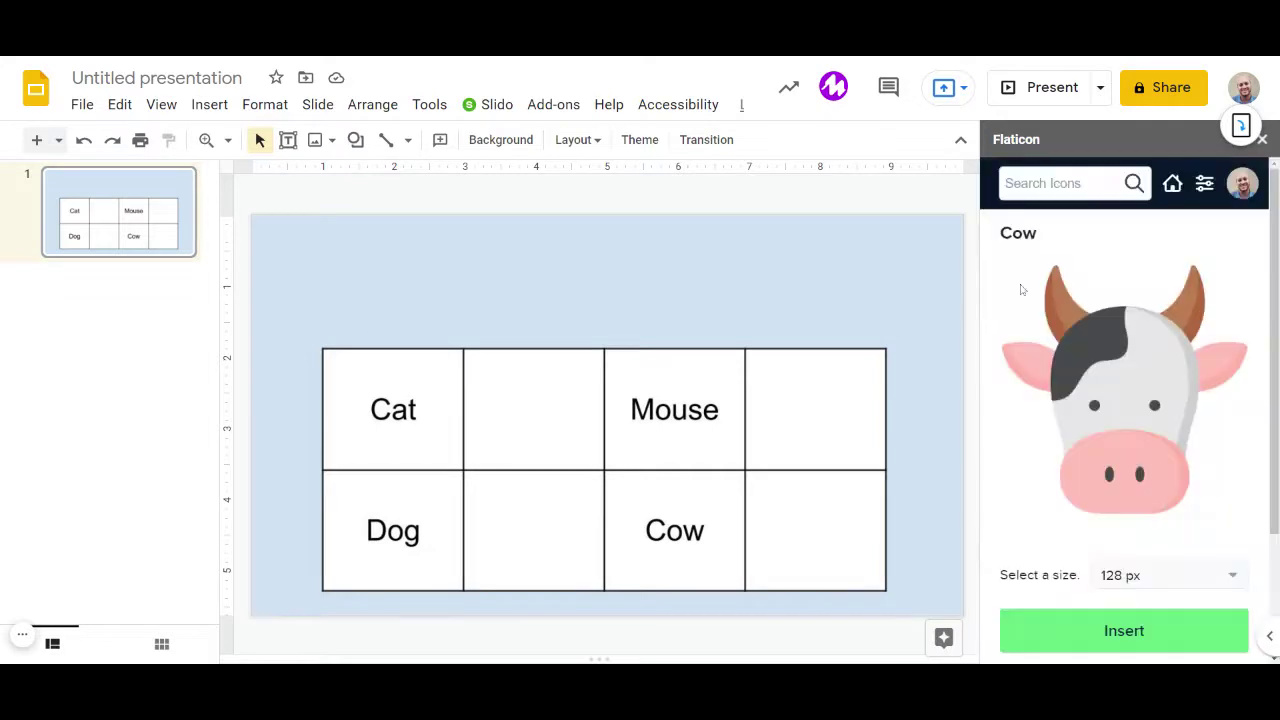
{"action": "left_click", "coordinate": [1104, 638]}
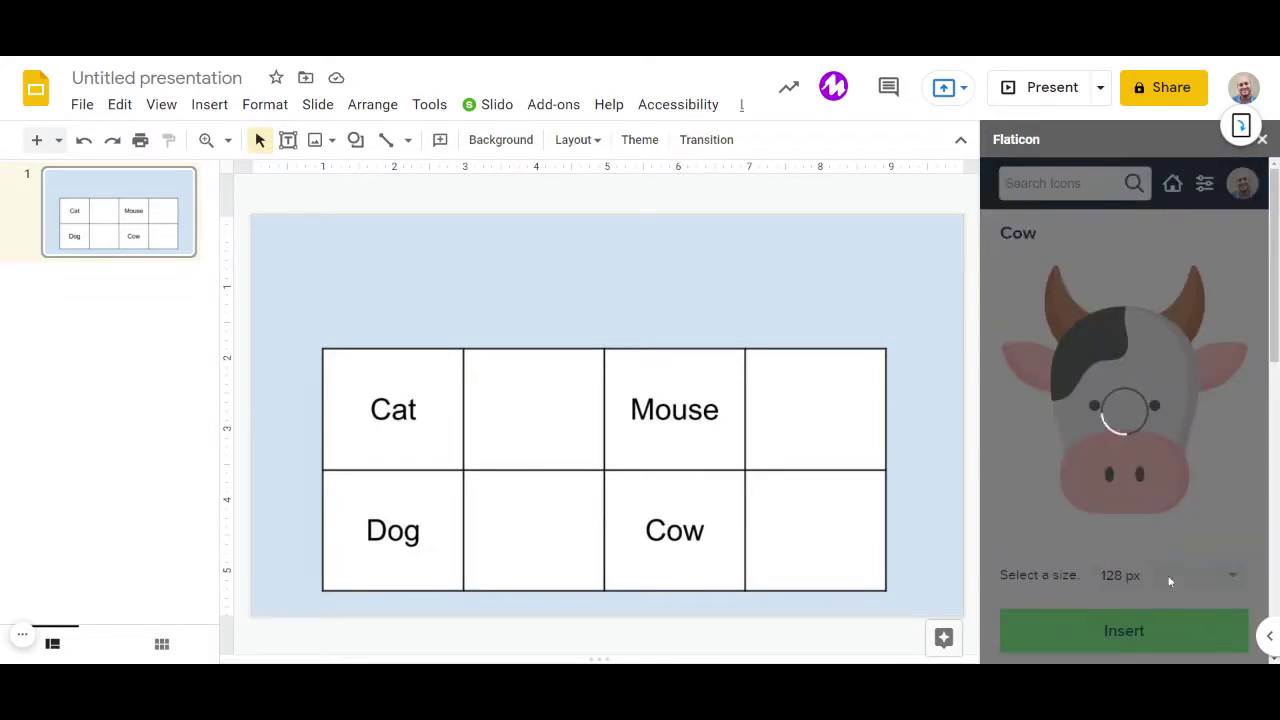
{"action": "scroll", "coordinate": [1113, 495], "scroll_direction": "down", "scroll_amount": 3}
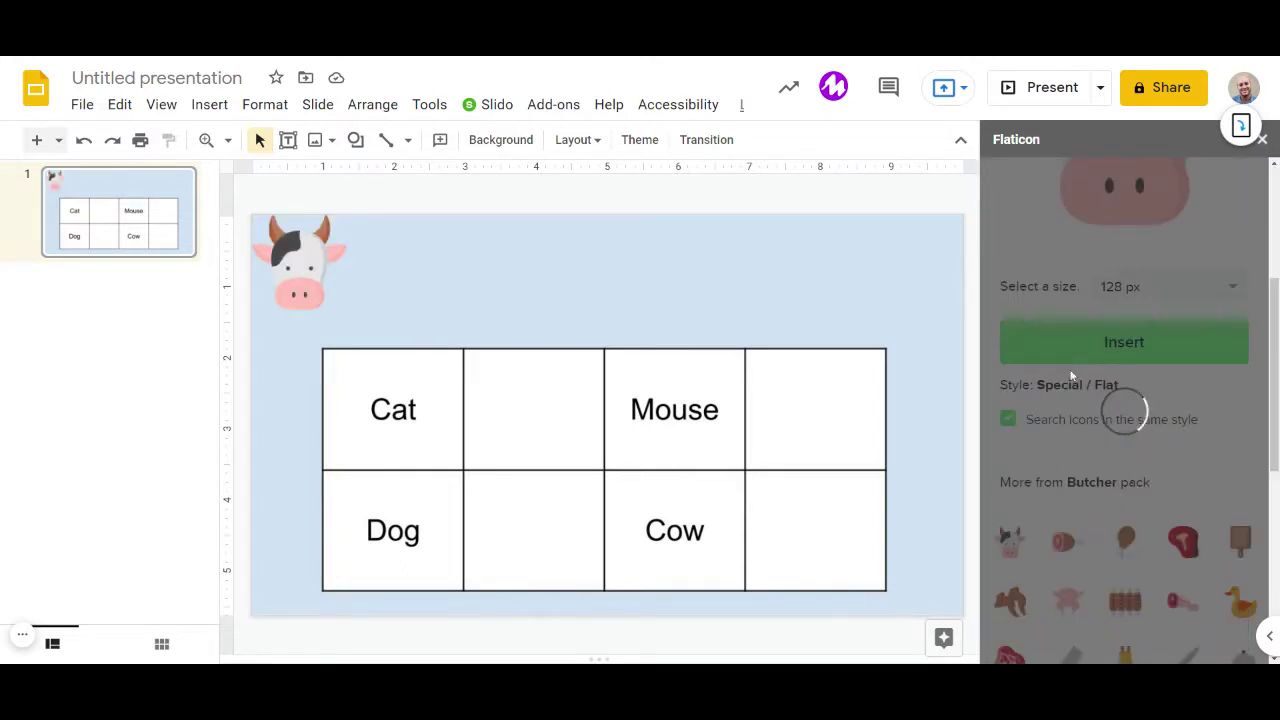
{"action": "scroll", "coordinate": [1193, 349], "scroll_direction": "up", "scroll_amount": 3}
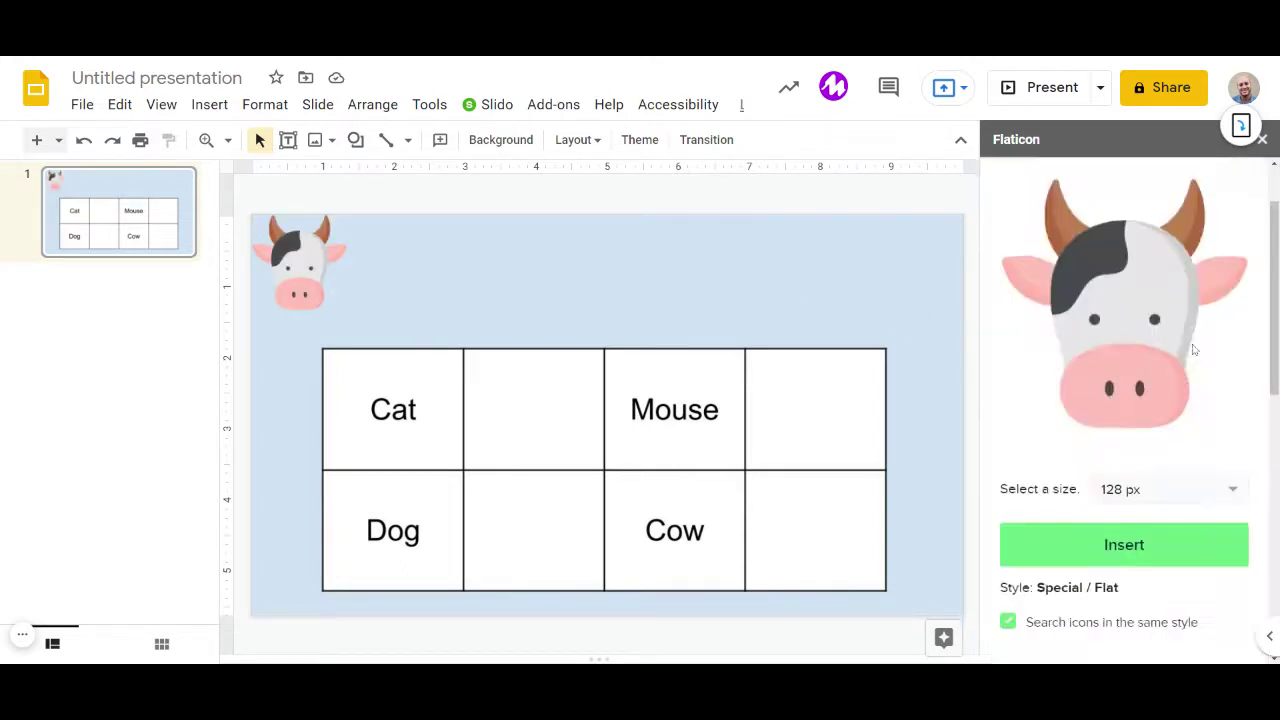
{"action": "scroll", "coordinate": [1193, 349], "scroll_direction": "up", "scroll_amount": 1}
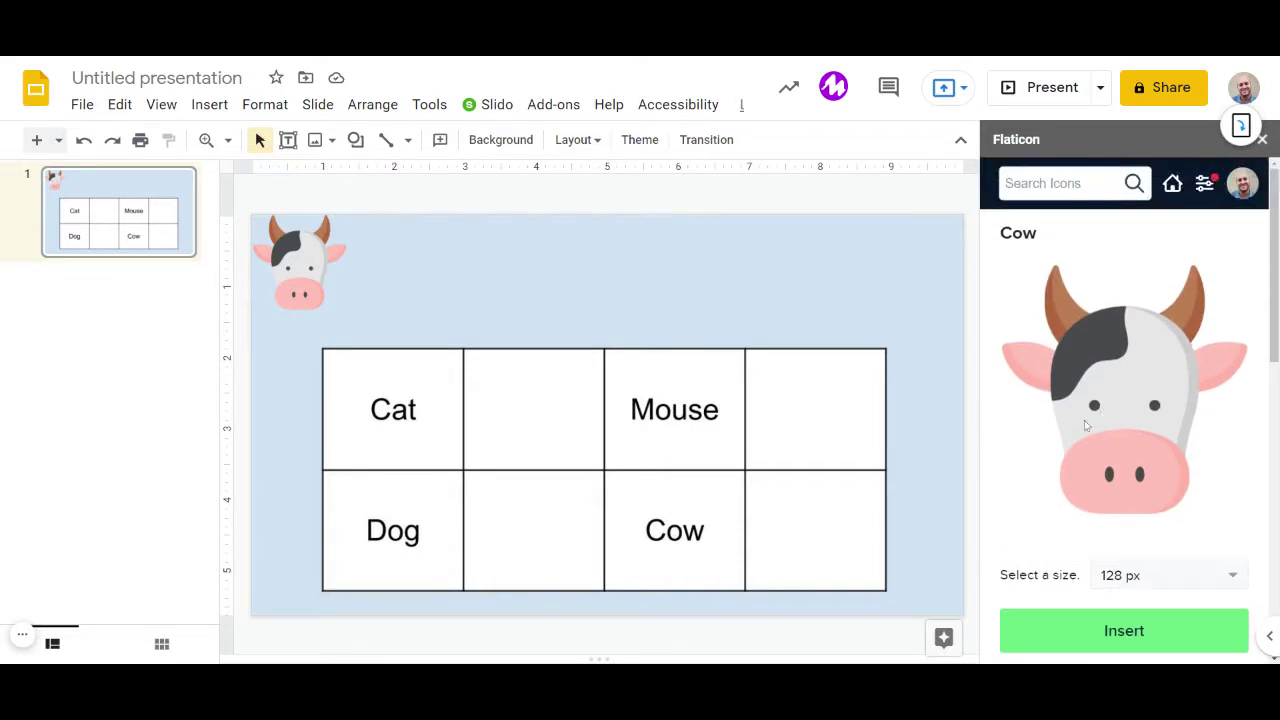
{"action": "left_click", "coordinate": [30, 638]}
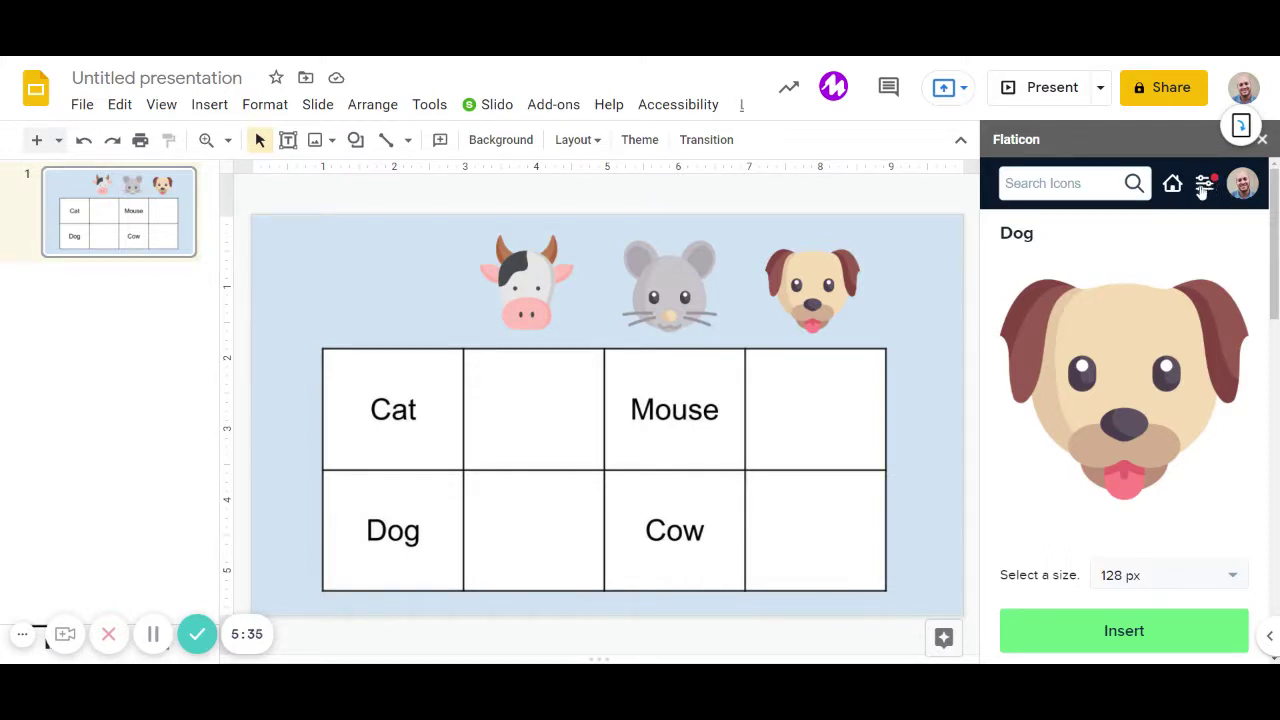
Search Flaticon for 'cat' and clear the Special / Flat style filter to browse results.
{"action": "left_click", "coordinate": [1203, 189]}
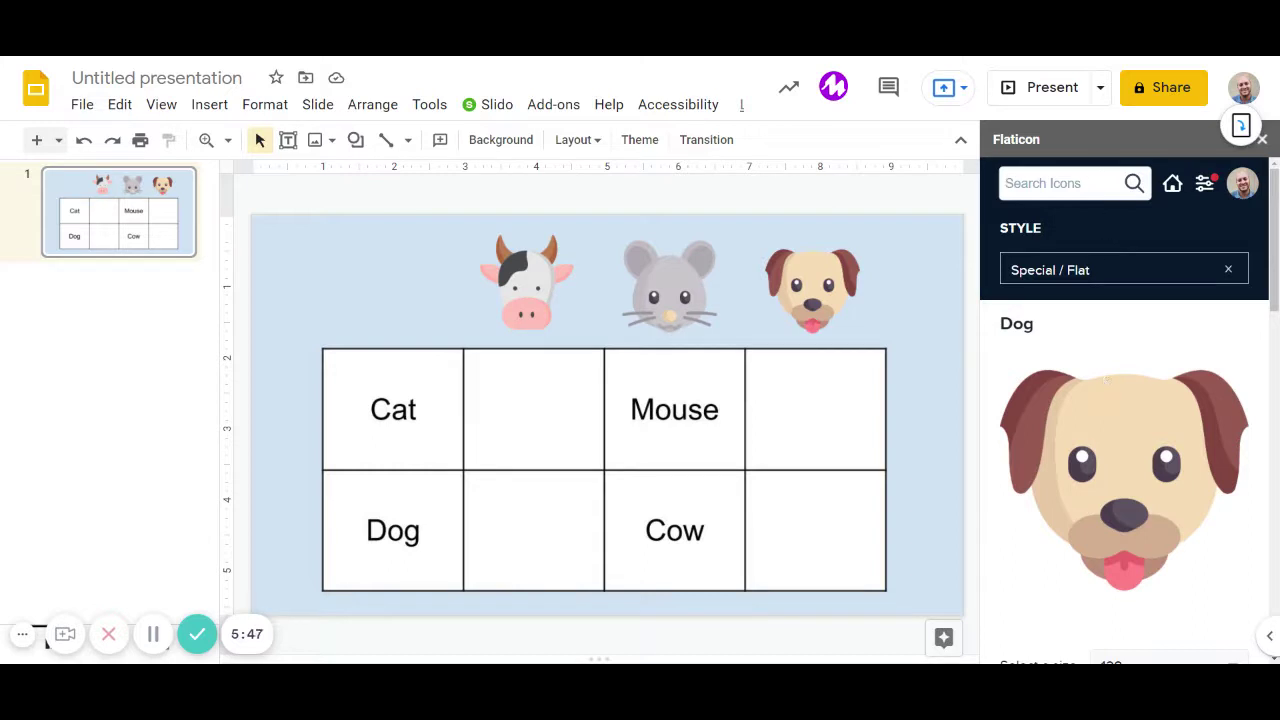
{"action": "type", "text": "cat"}
{"action": "key", "text": "Return"}
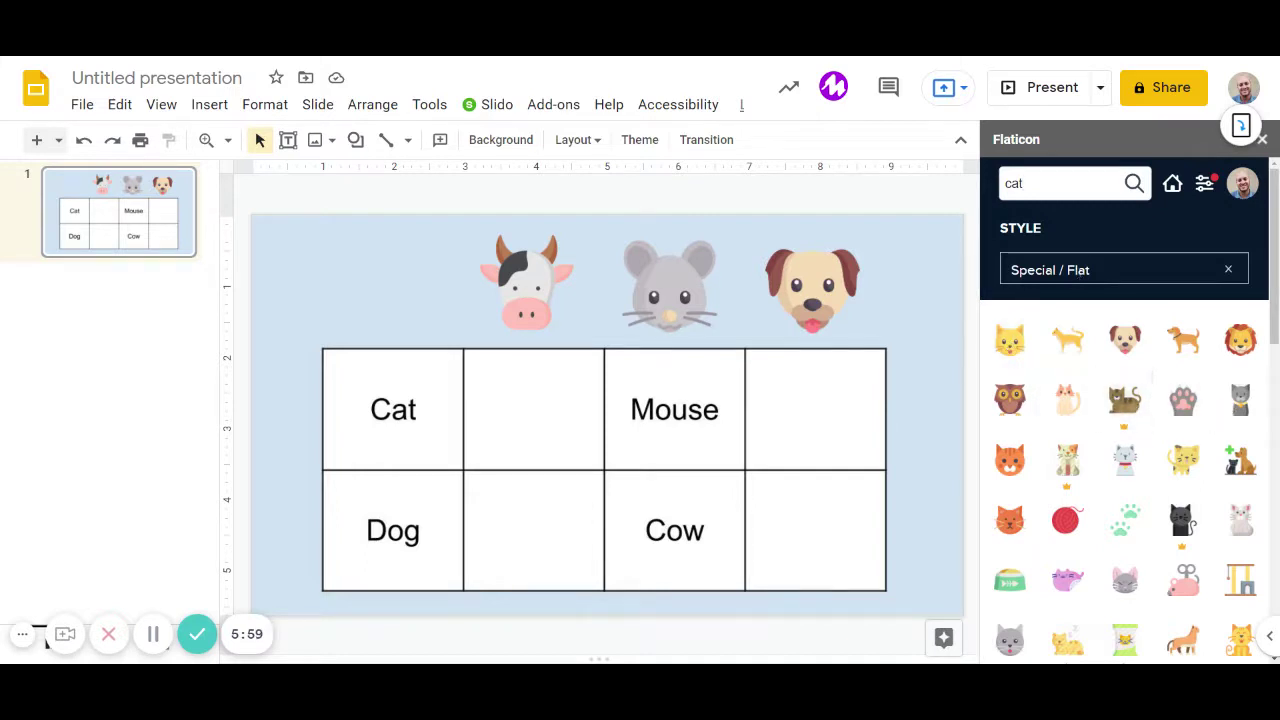
{"action": "left_click", "coordinate": [1231, 274]}
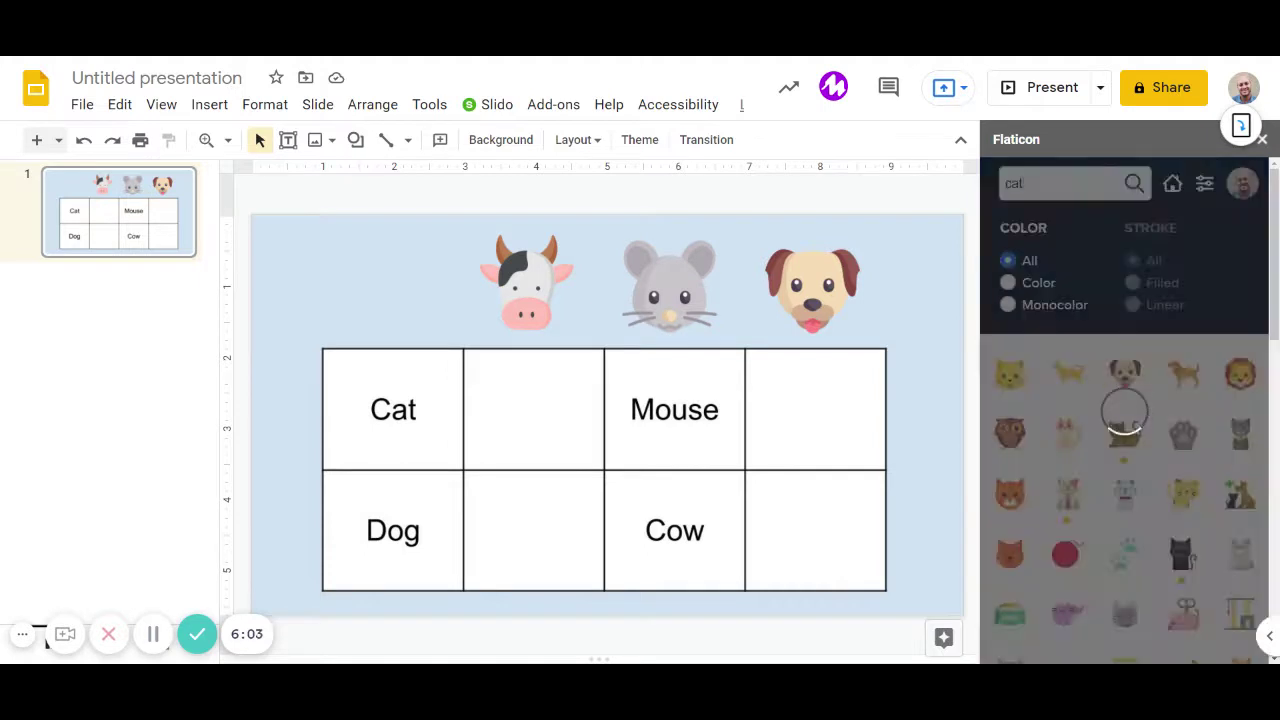
{"action": "scroll", "coordinate": [1085, 474], "scroll_direction": "down", "scroll_amount": 5}
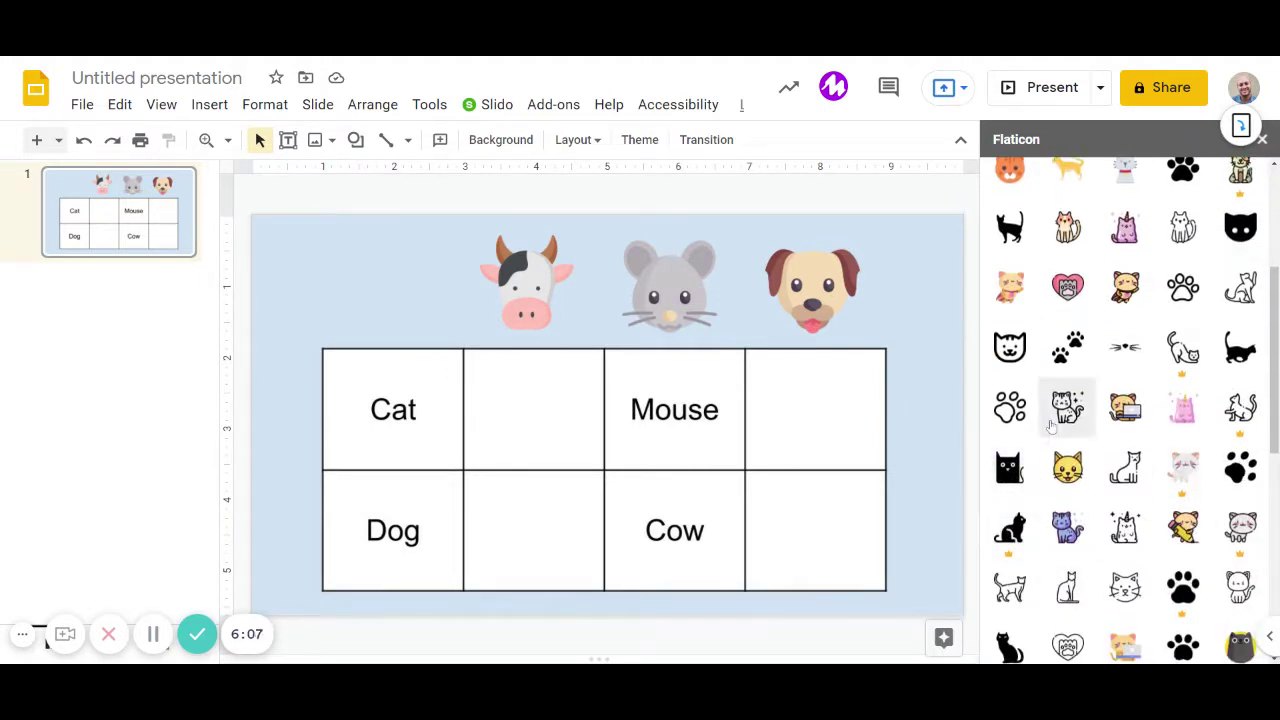
{"action": "scroll", "coordinate": [1228, 541], "scroll_direction": "up", "scroll_amount": 5}
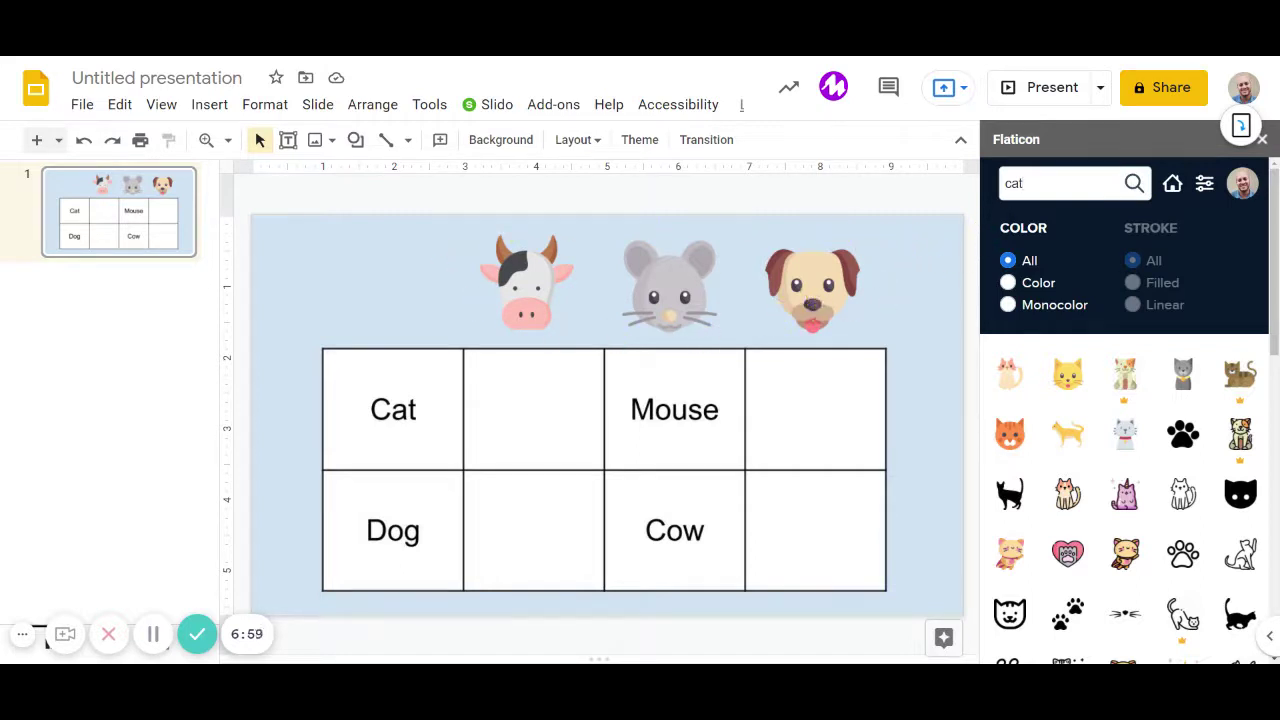
Insert the yellow cat icon and drag it into the row left of the cow.
{"action": "left_click", "coordinate": [1067, 374]}
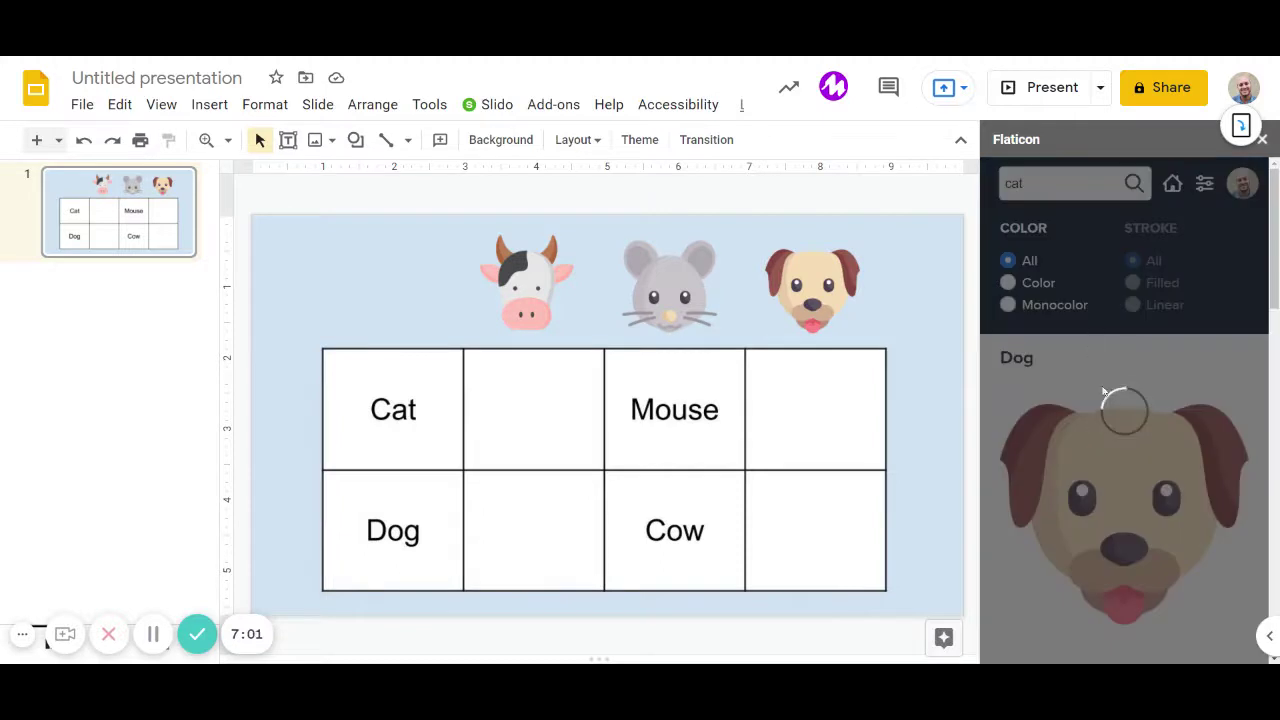
{"action": "scroll", "coordinate": [1206, 436], "scroll_direction": "down", "scroll_amount": 3}
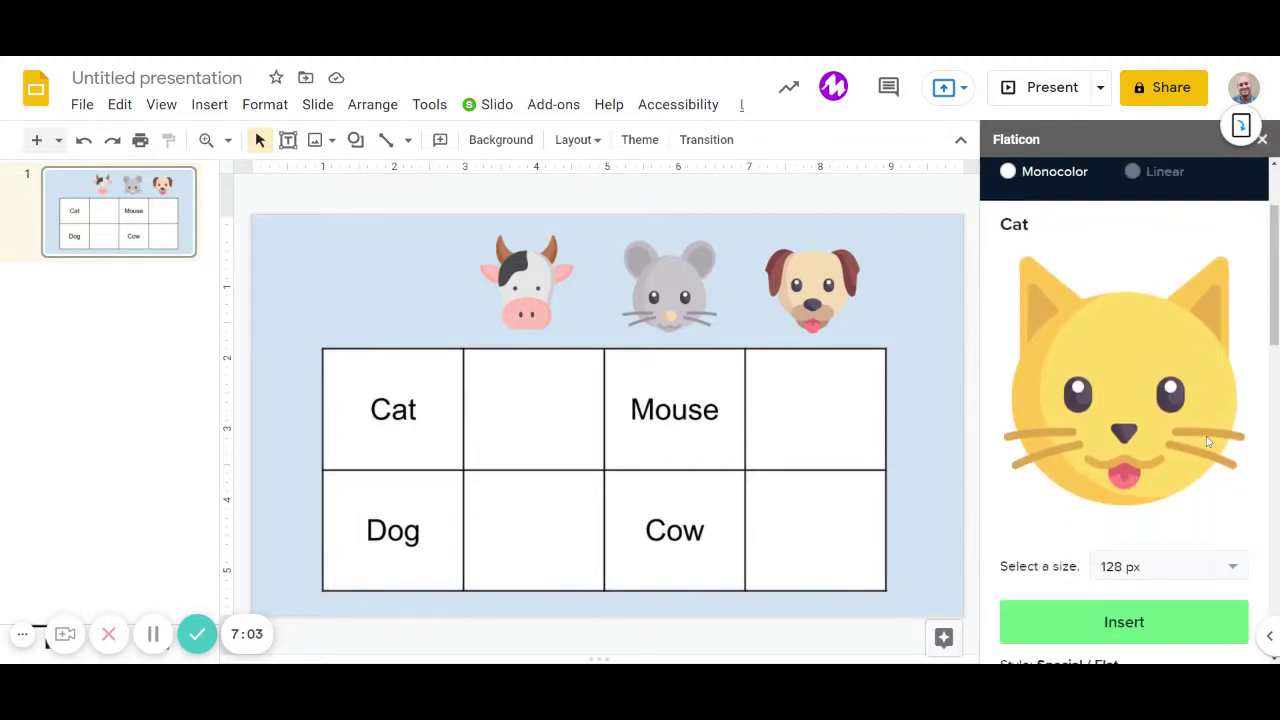
{"action": "left_click", "coordinate": [1124, 622]}
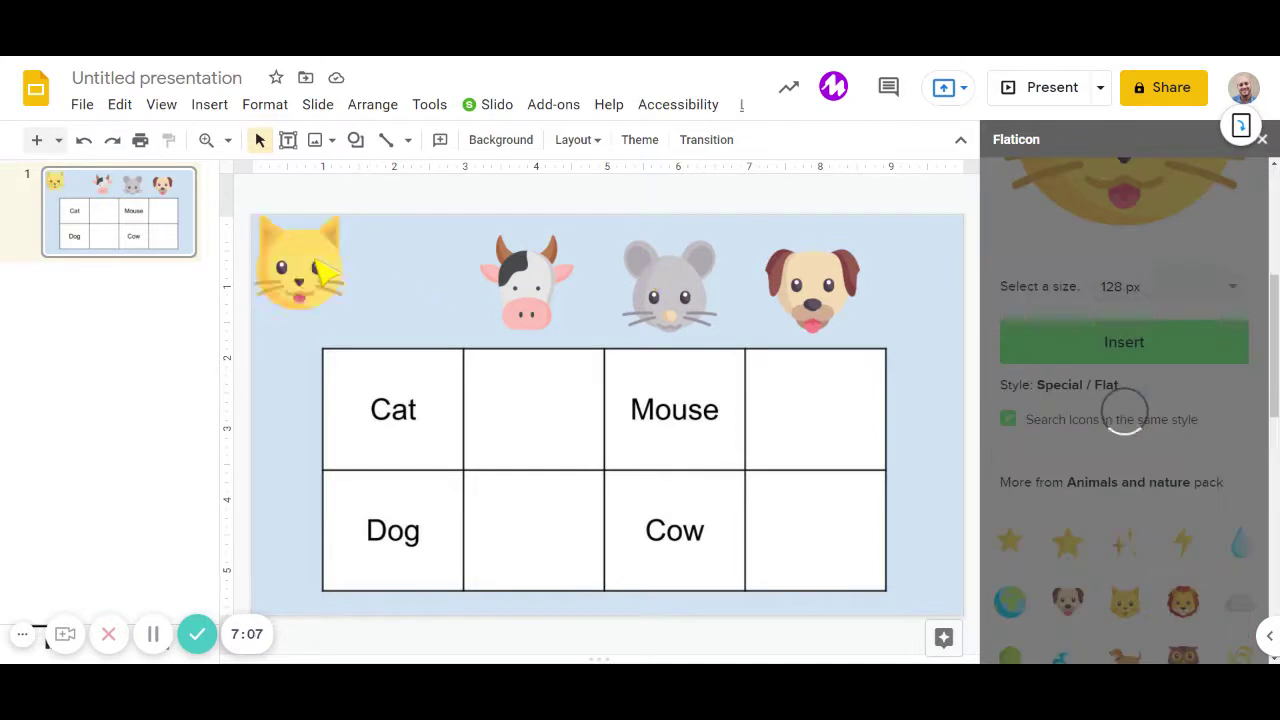
{"action": "left_click_drag", "start_coordinate": [318, 283], "coordinate": [401, 300]}
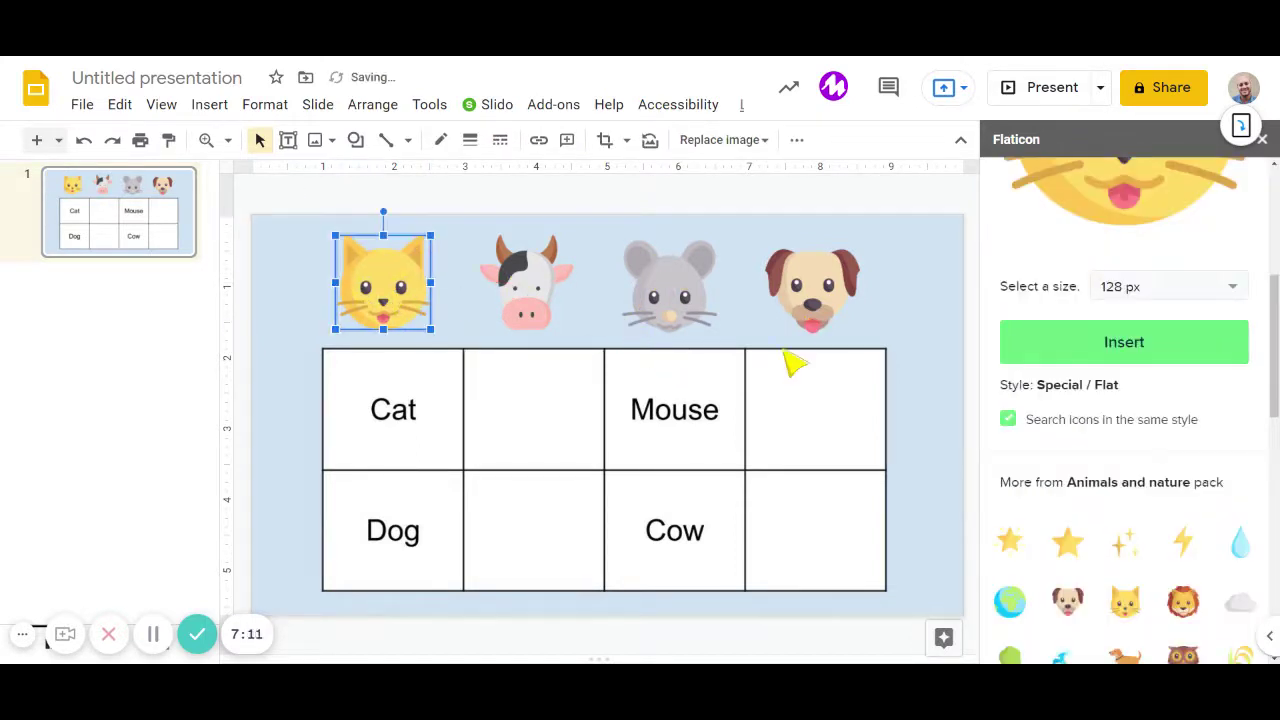
Close the Flaticon panel and check the cow, mouse and dog icons in the row.
{"action": "left_click", "coordinate": [1264, 141]}
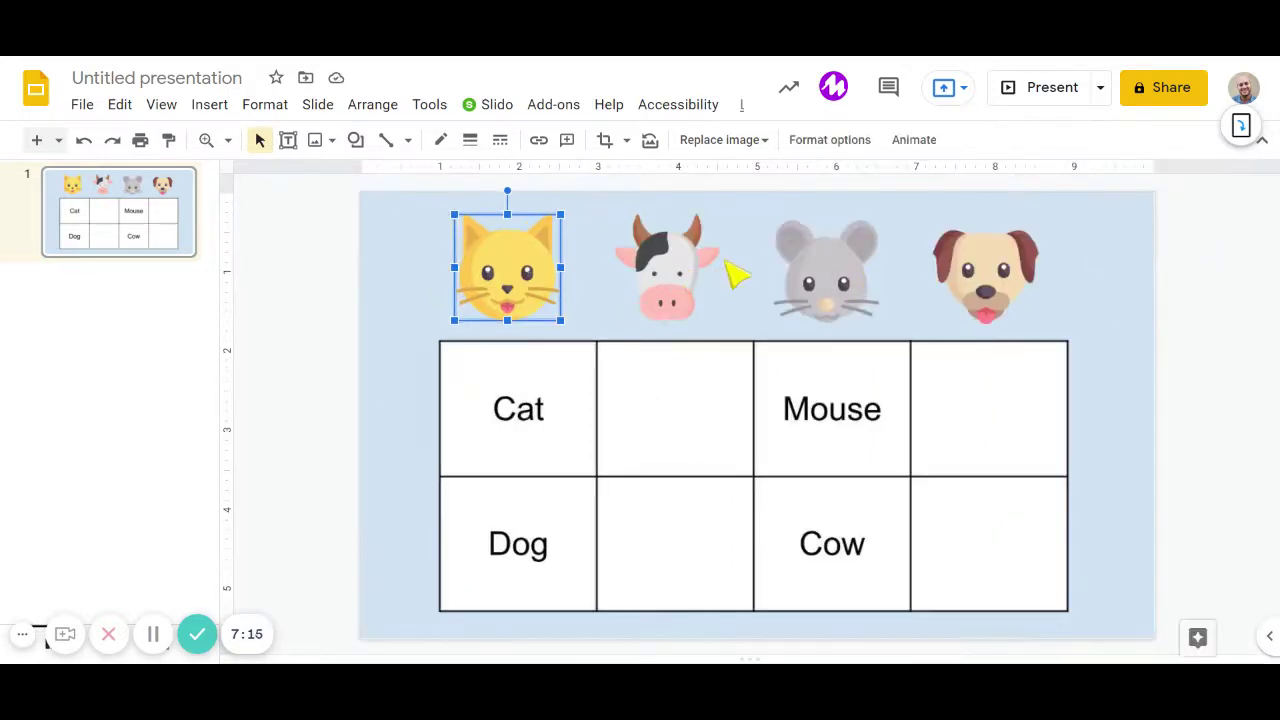
{"action": "left_click", "coordinate": [660, 288]}
{"action": "left_click", "coordinate": [830, 298]}
{"action": "left_click", "coordinate": [982, 296]}
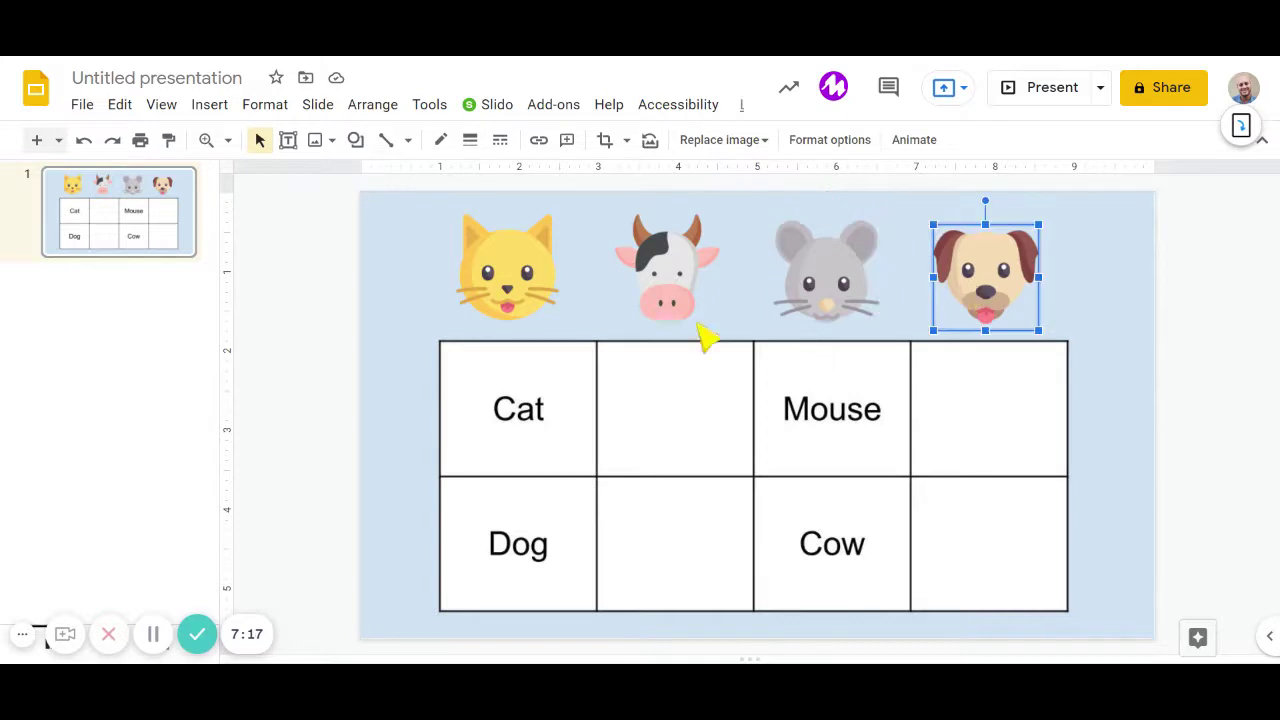
{"action": "left_click", "coordinate": [395, 287]}
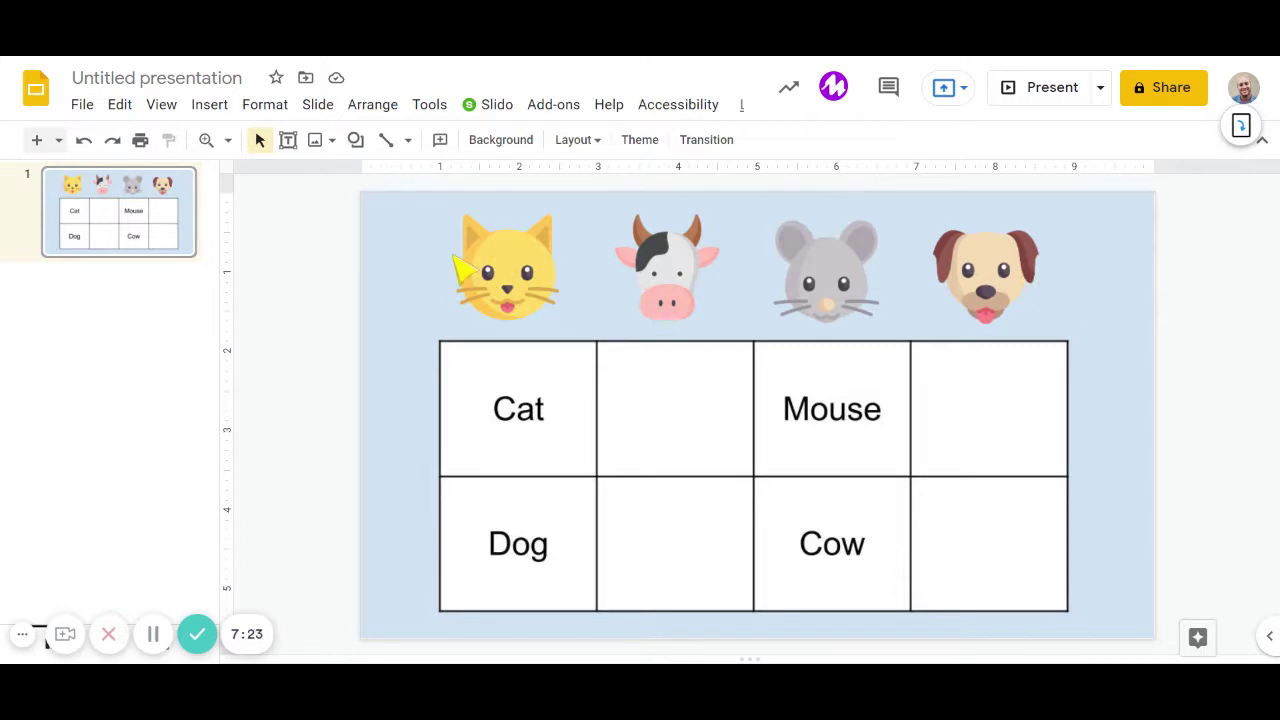
{"action": "left_click", "coordinate": [211, 106]}
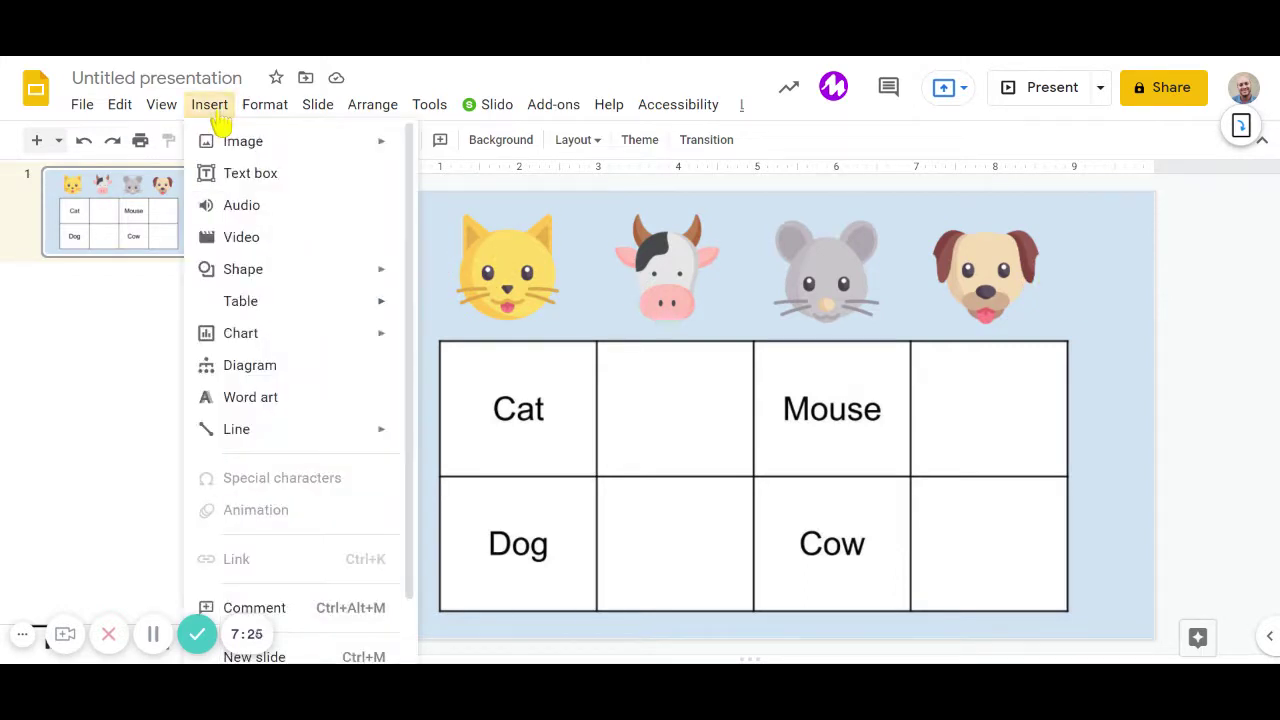
Search the web images for 'cat cartoon' from Insert > Image.
{"action": "mouse_move", "coordinate": [234, 150]}
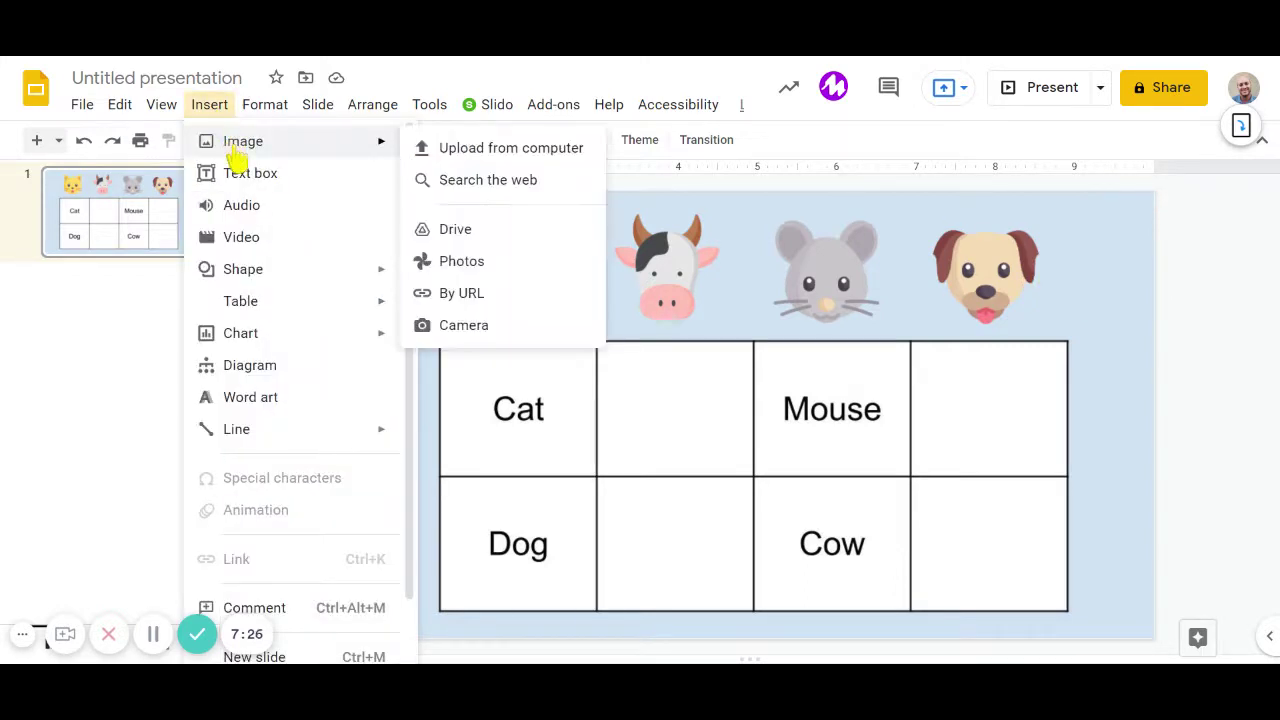
{"action": "left_click", "coordinate": [489, 182]}
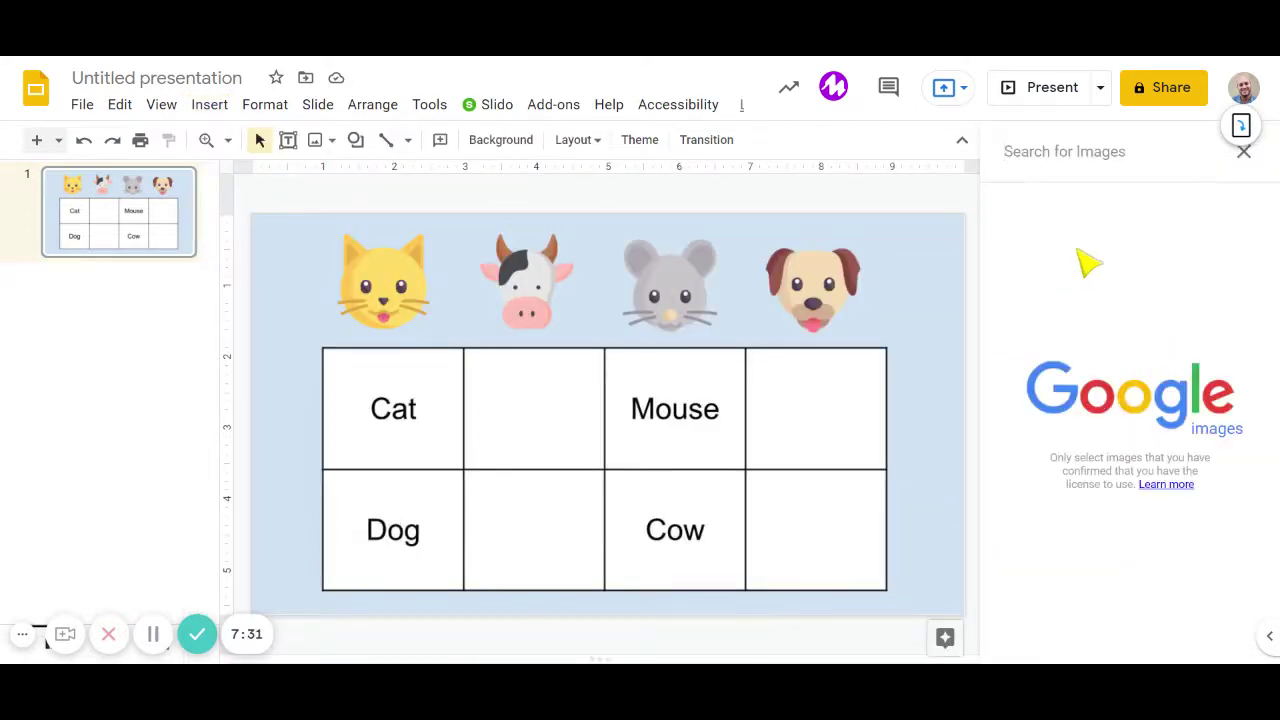
{"action": "left_click", "coordinate": [1090, 160]}
{"action": "type", "text": "cat "}
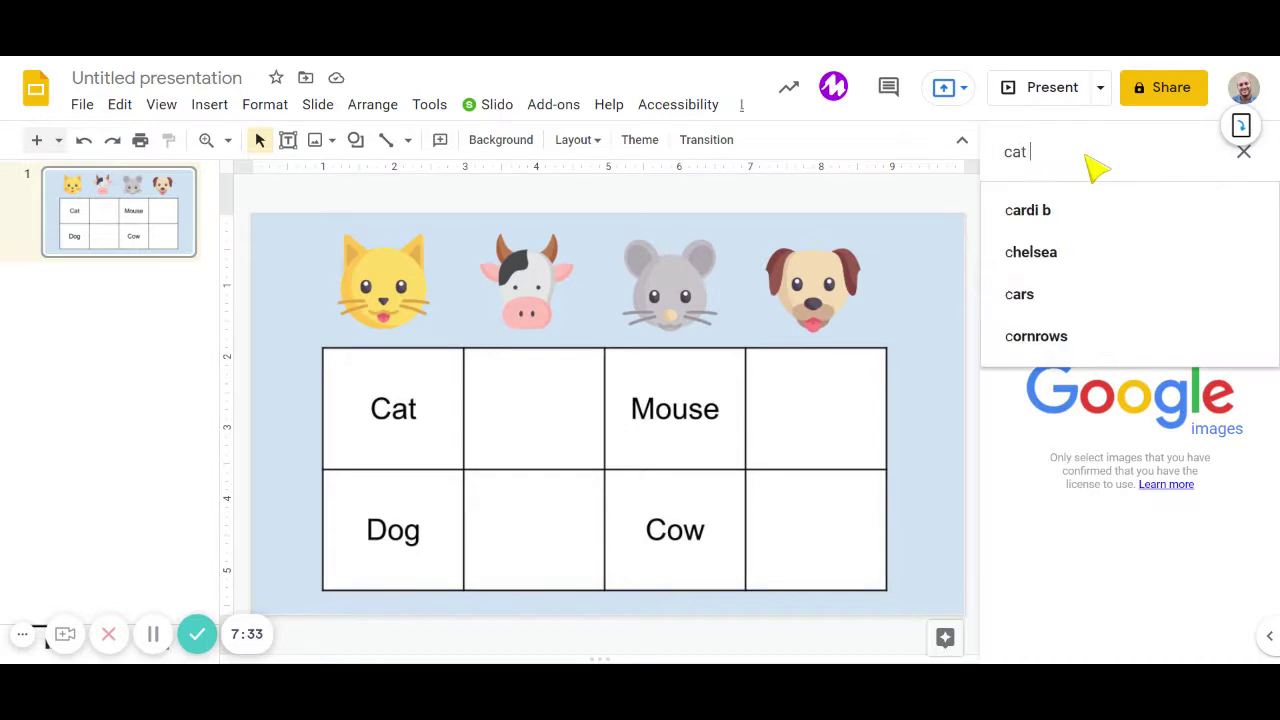
{"action": "type", "text": "cartoon"}
{"action": "key", "text": "Return"}
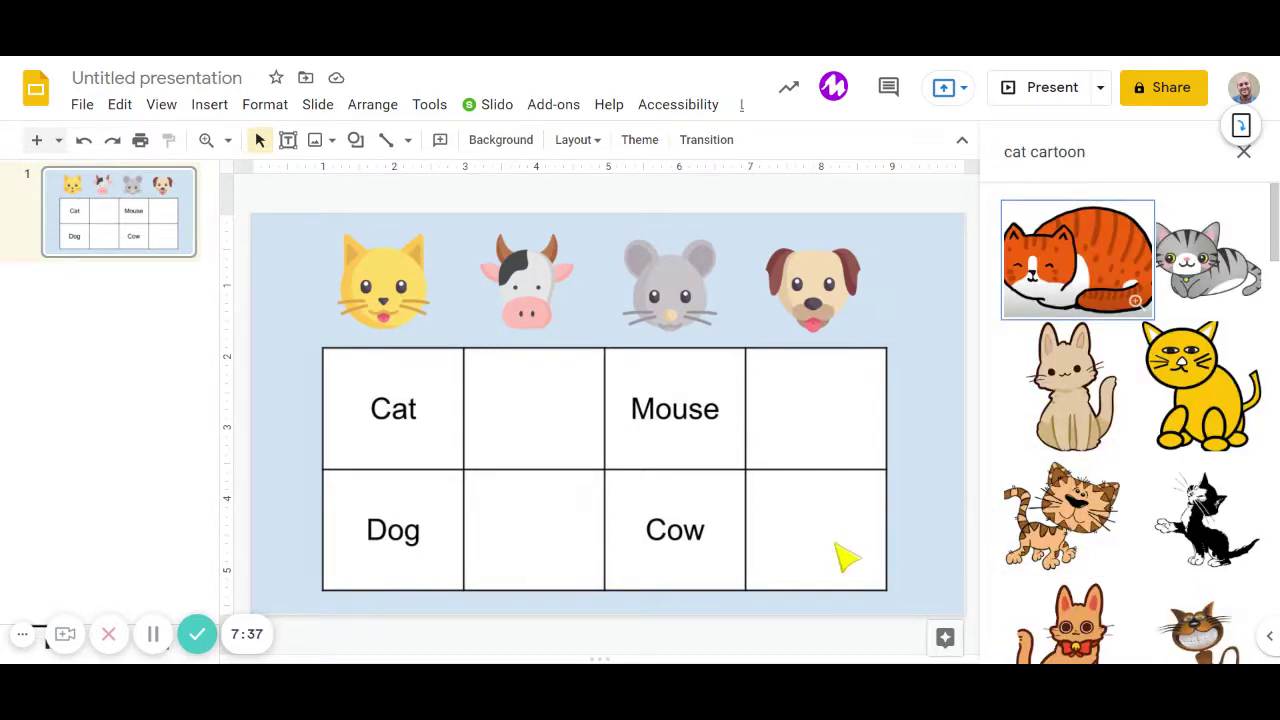
{"action": "scroll", "coordinate": [1035, 545], "scroll_direction": "down", "scroll_amount": 1}
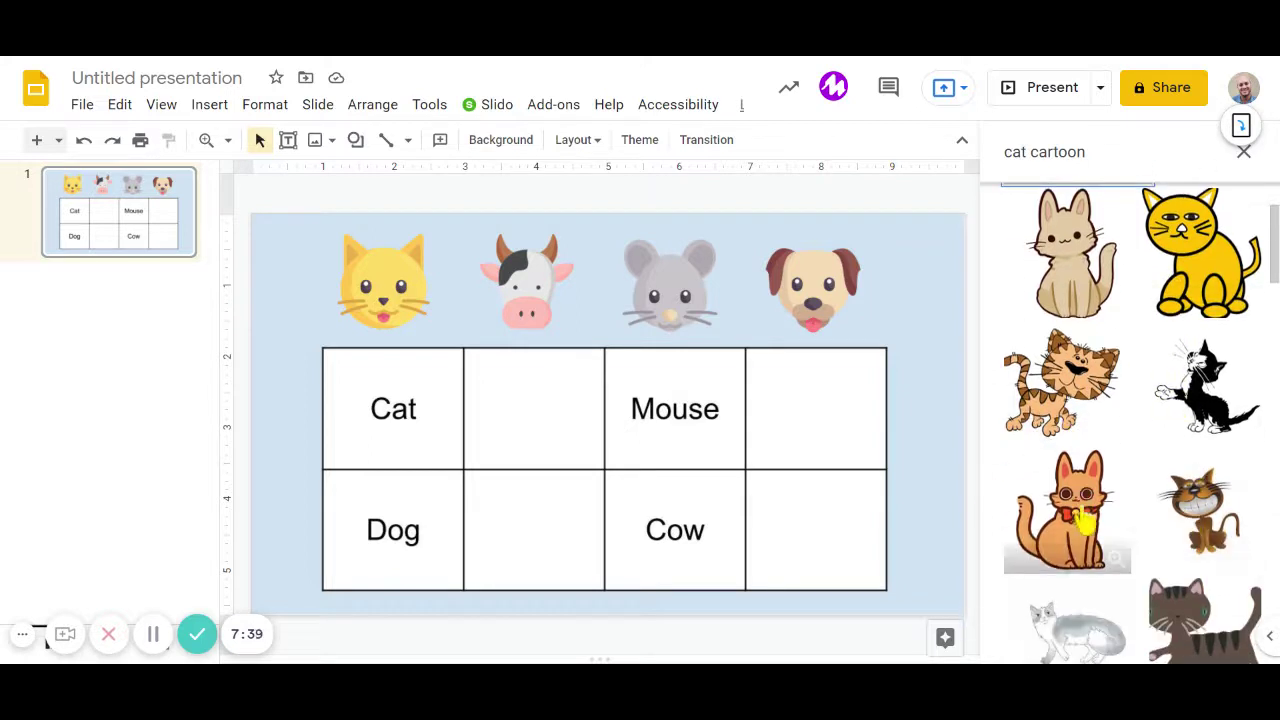
{"action": "scroll", "coordinate": [1085, 520], "scroll_direction": "up", "scroll_amount": 1}
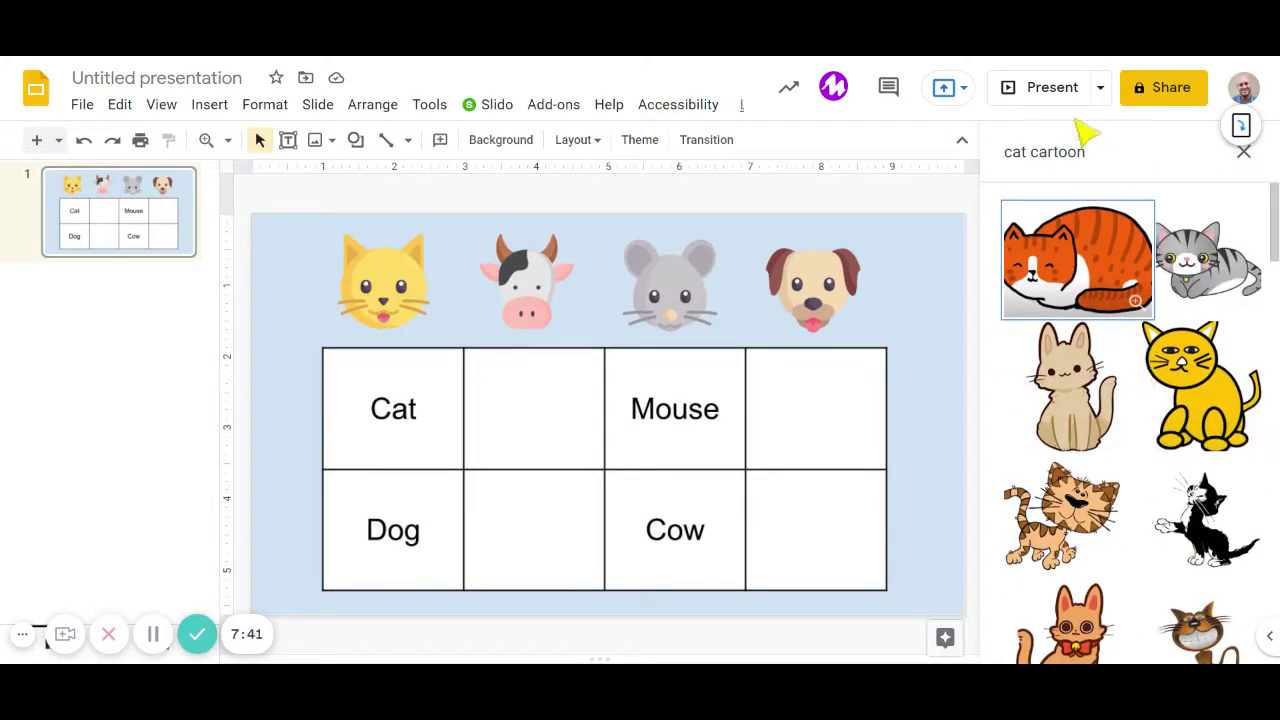
{"action": "left_click_drag", "start_coordinate": [1095, 152], "coordinate": [1037, 163]}
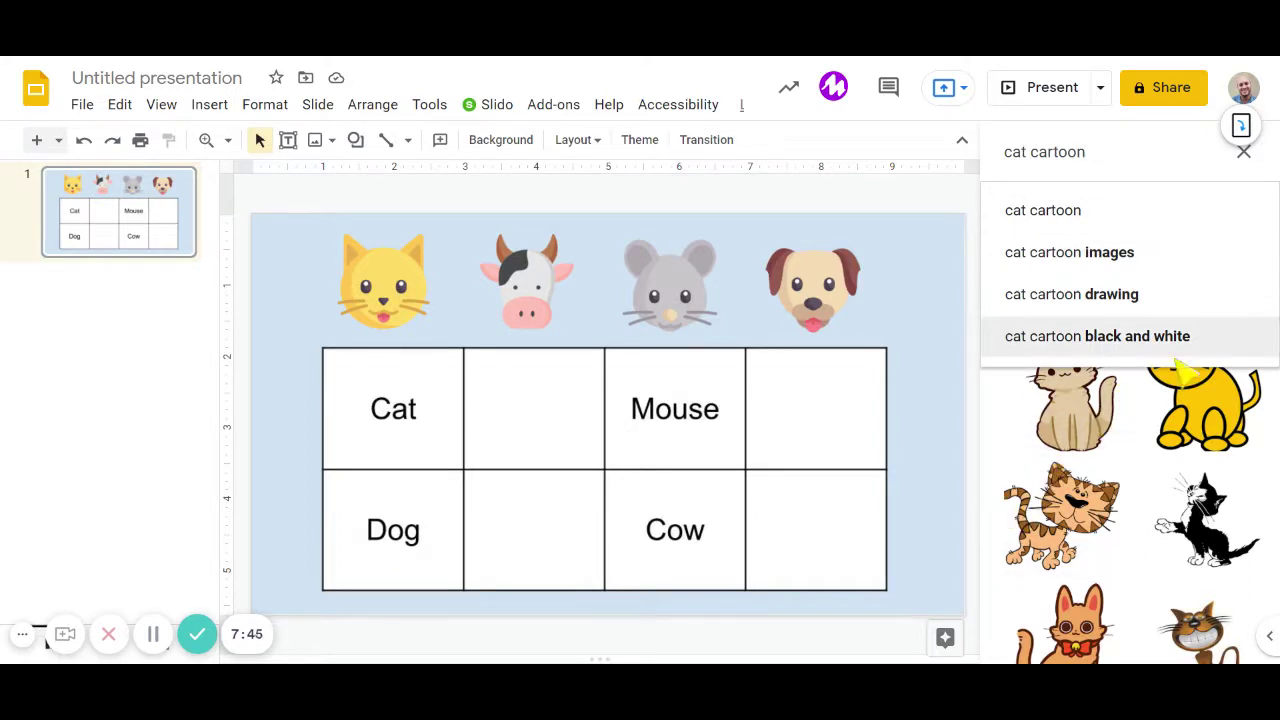
{"action": "scroll", "coordinate": [1213, 522], "scroll_direction": "down", "scroll_amount": 3}
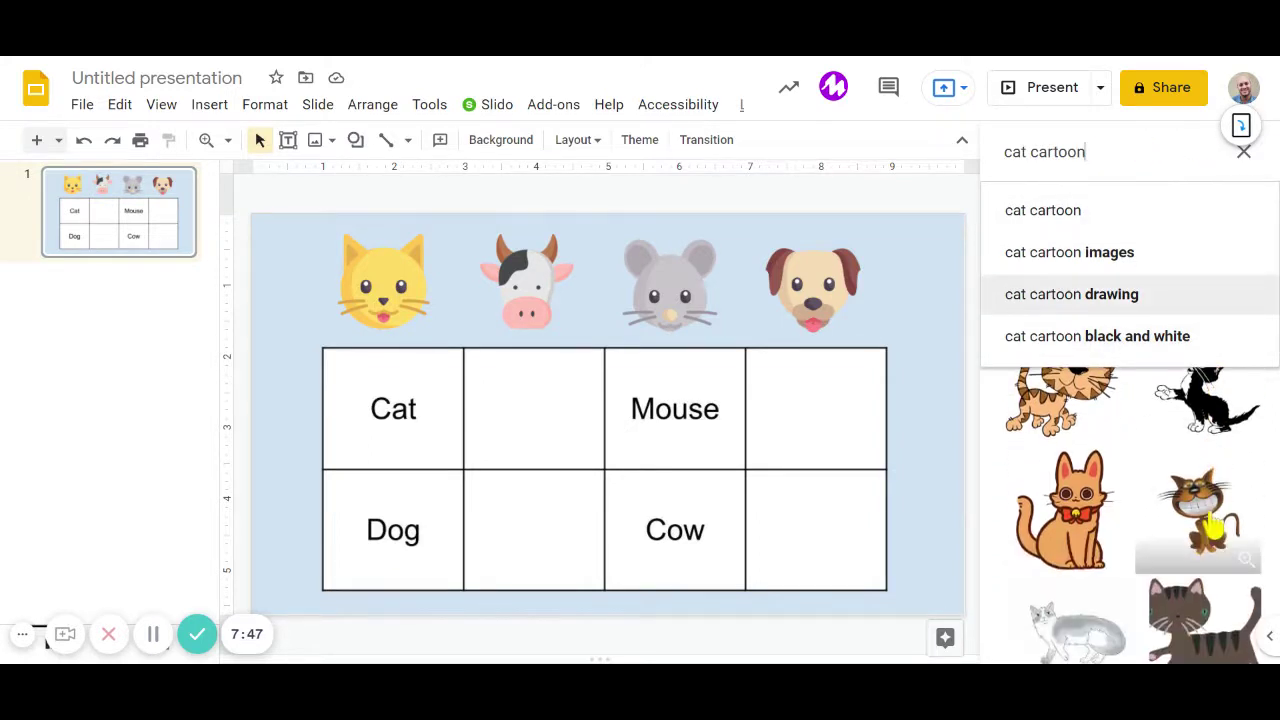
{"action": "scroll", "coordinate": [1213, 522], "scroll_direction": "up", "scroll_amount": 3}
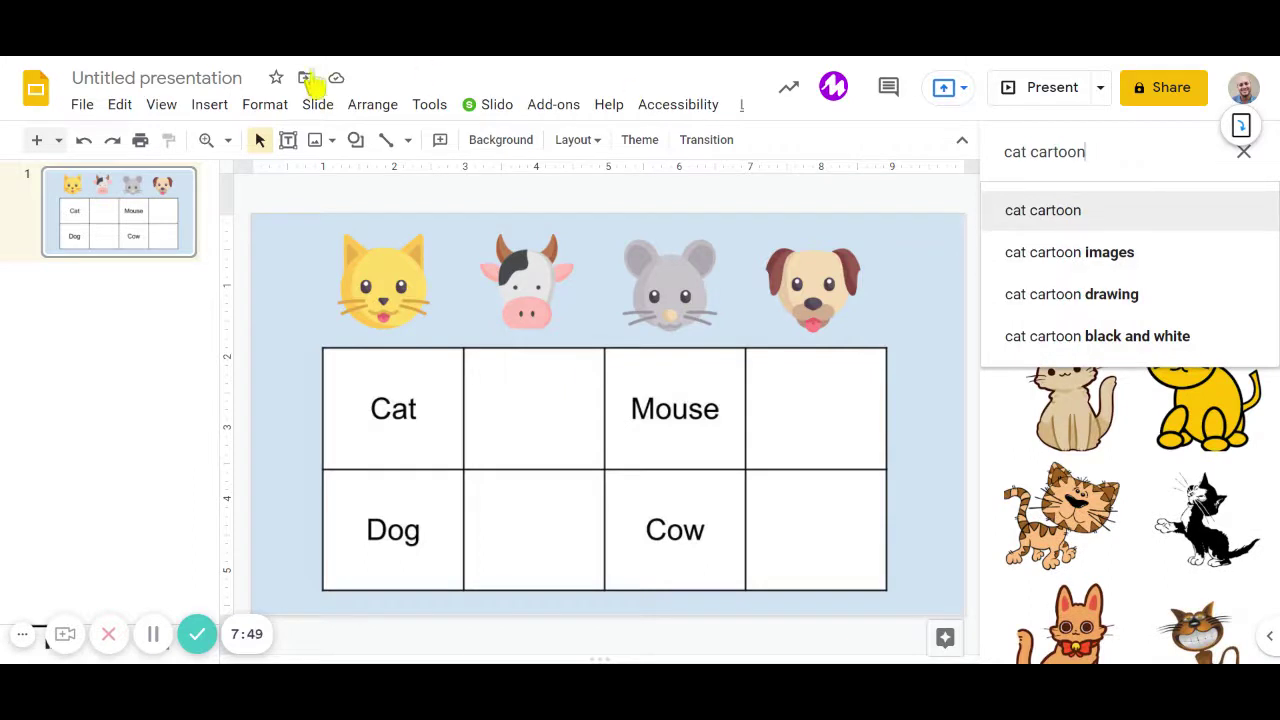
Drag the sitting cartoon cat onto the slide, move it, then delete it.
{"action": "left_click", "coordinate": [209, 104]}
{"action": "mouse_move", "coordinate": [290, 150]}
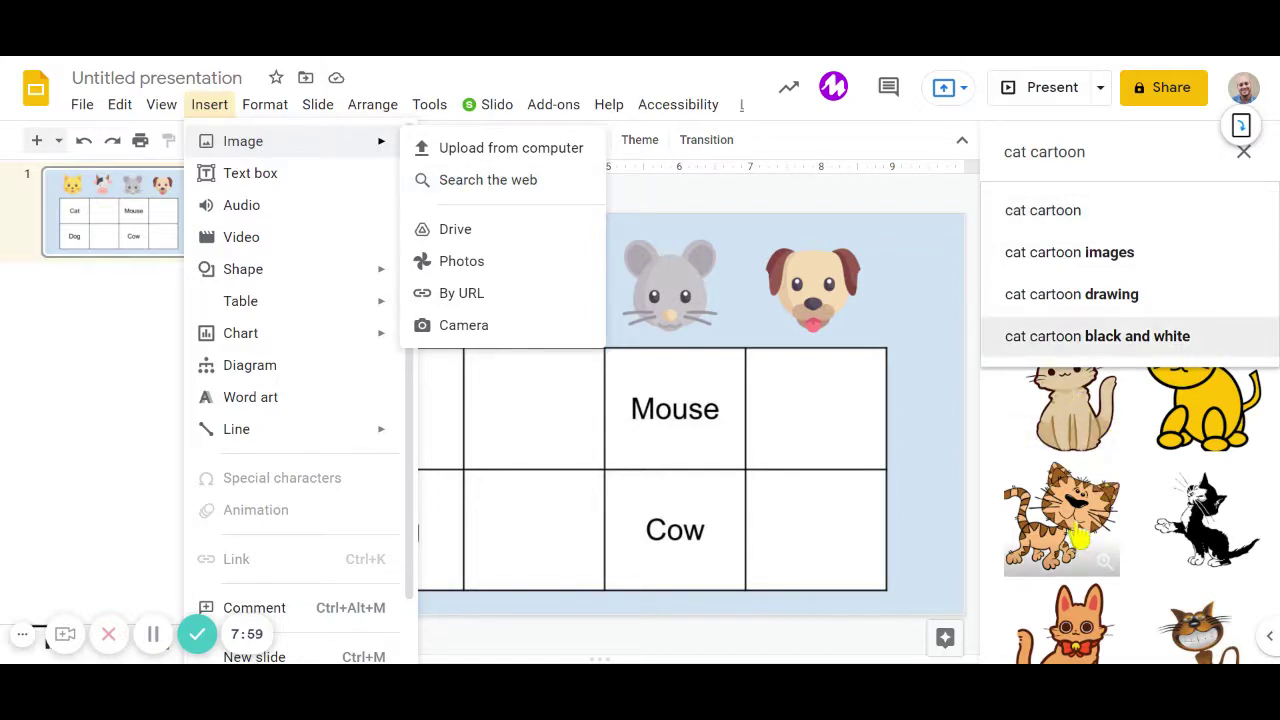
{"action": "left_click", "coordinate": [1090, 425]}
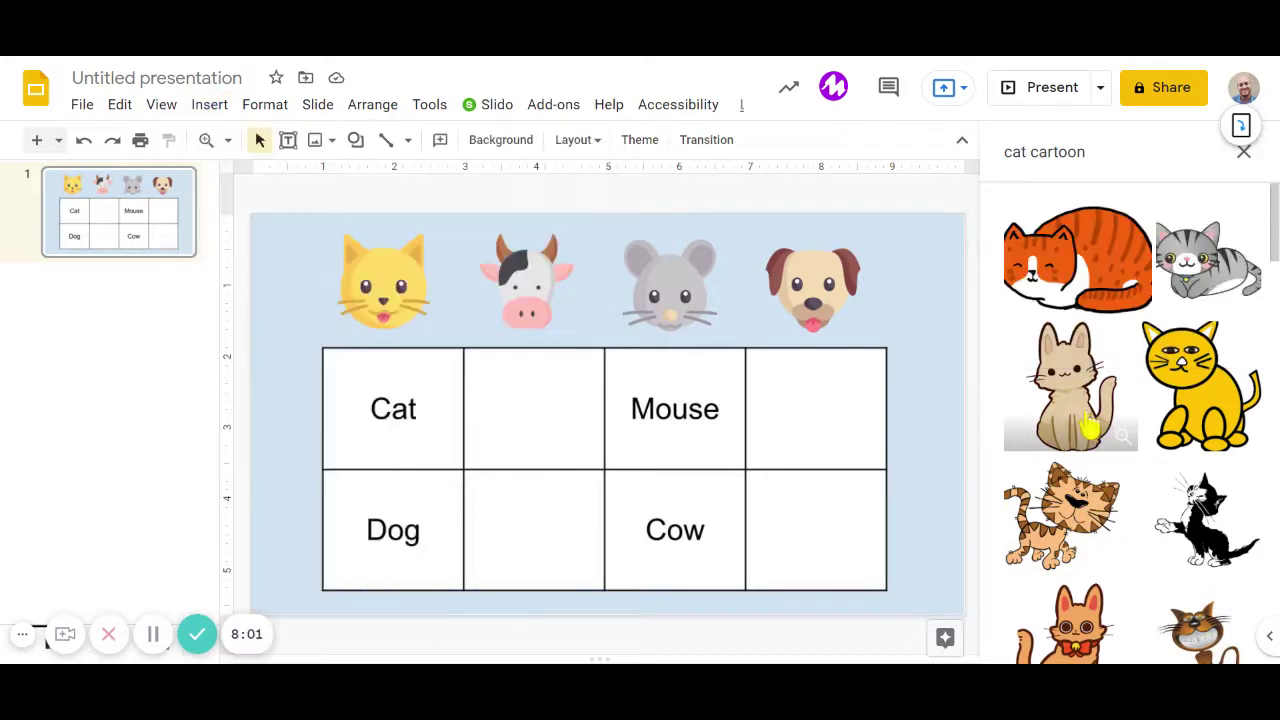
{"action": "left_click", "coordinate": [1090, 425]}
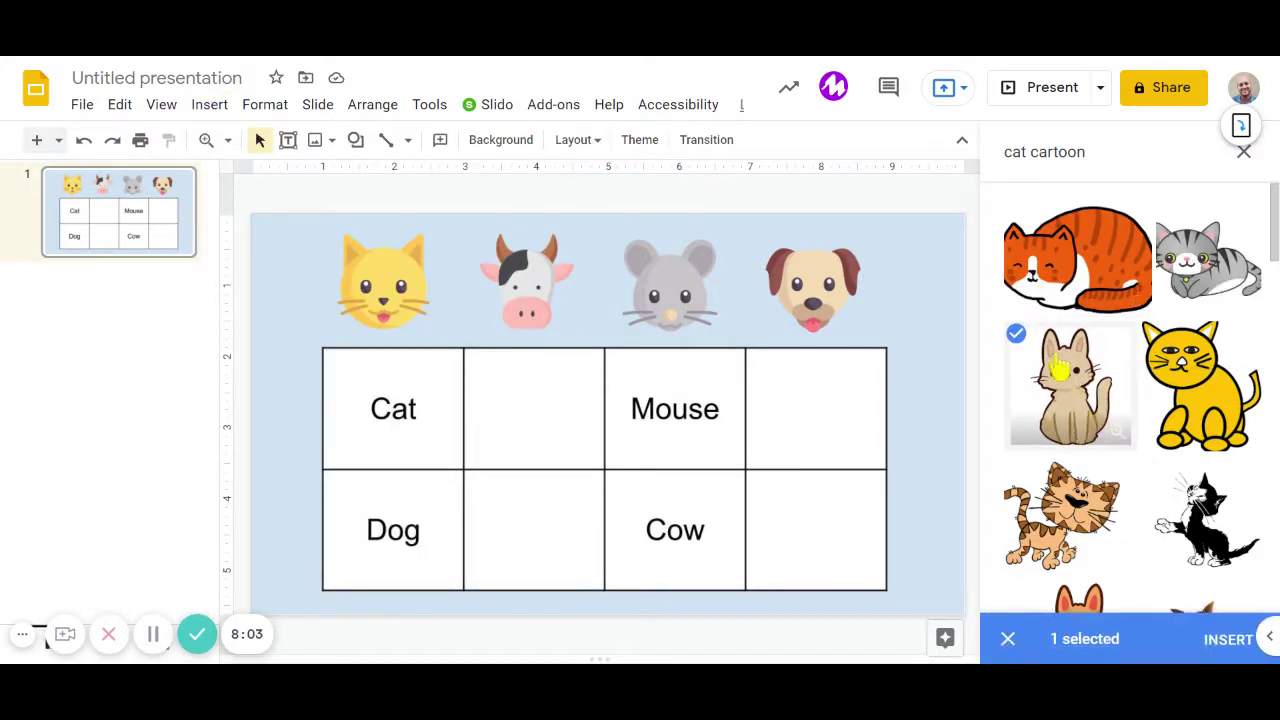
{"action": "left_click", "coordinate": [1087, 405]}
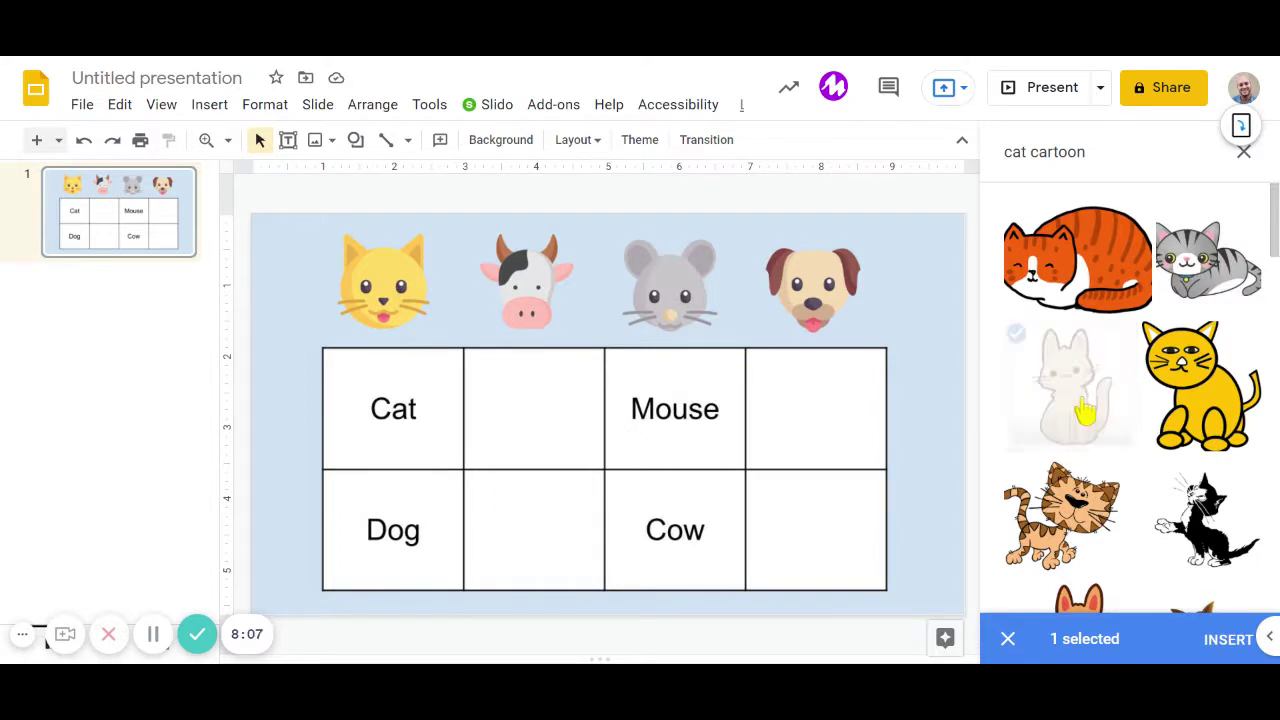
{"action": "left_click_drag", "start_coordinate": [1085, 410], "coordinate": [800, 430]}
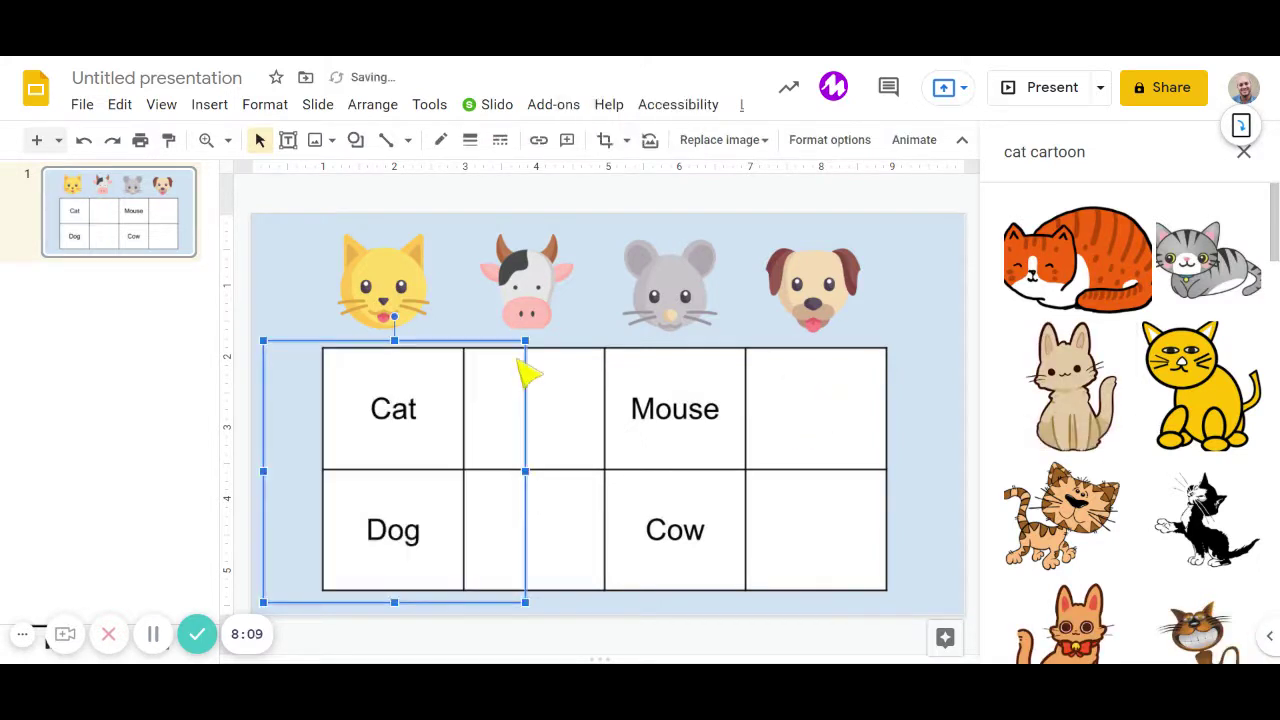
{"action": "left_click_drag", "start_coordinate": [330, 510], "coordinate": [607, 473]}
{"action": "key", "text": "Delete"}
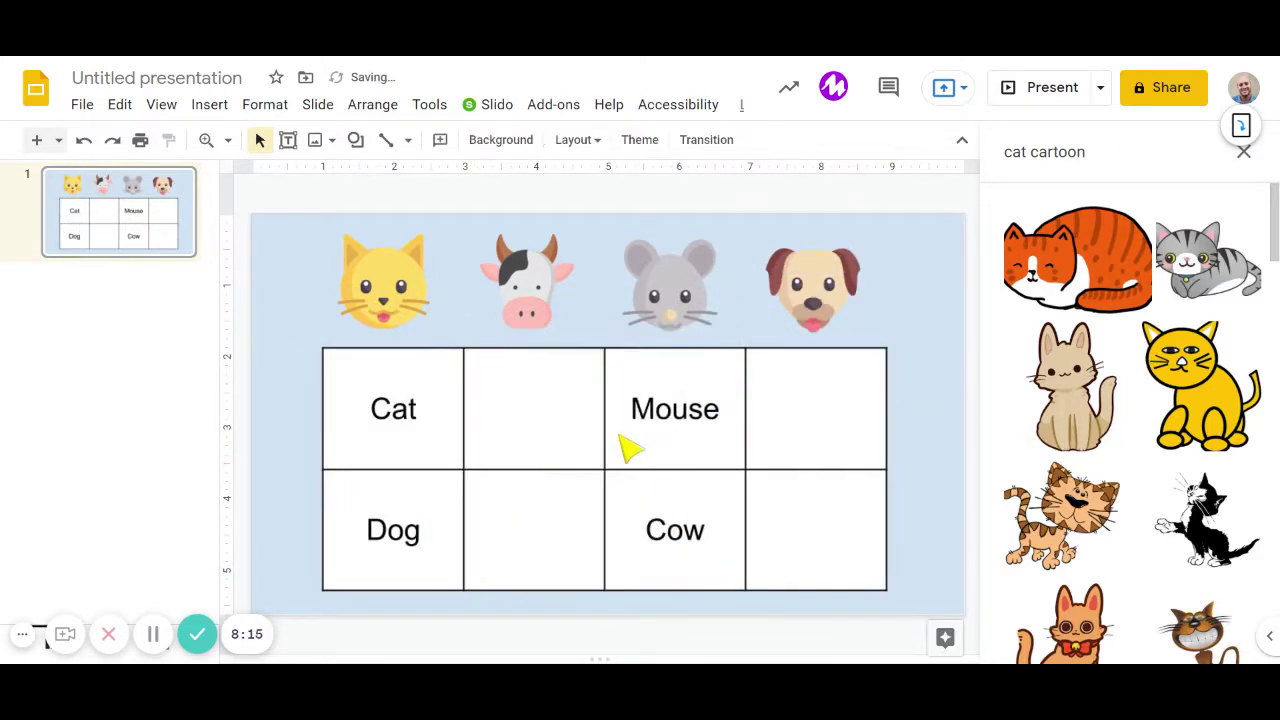
{"action": "left_click_drag", "start_coordinate": [298, 212], "coordinate": [894, 337]}
Deselect the icons, close the image search panel, and add a blank slide 2.
{"action": "key", "text": "Escape"}
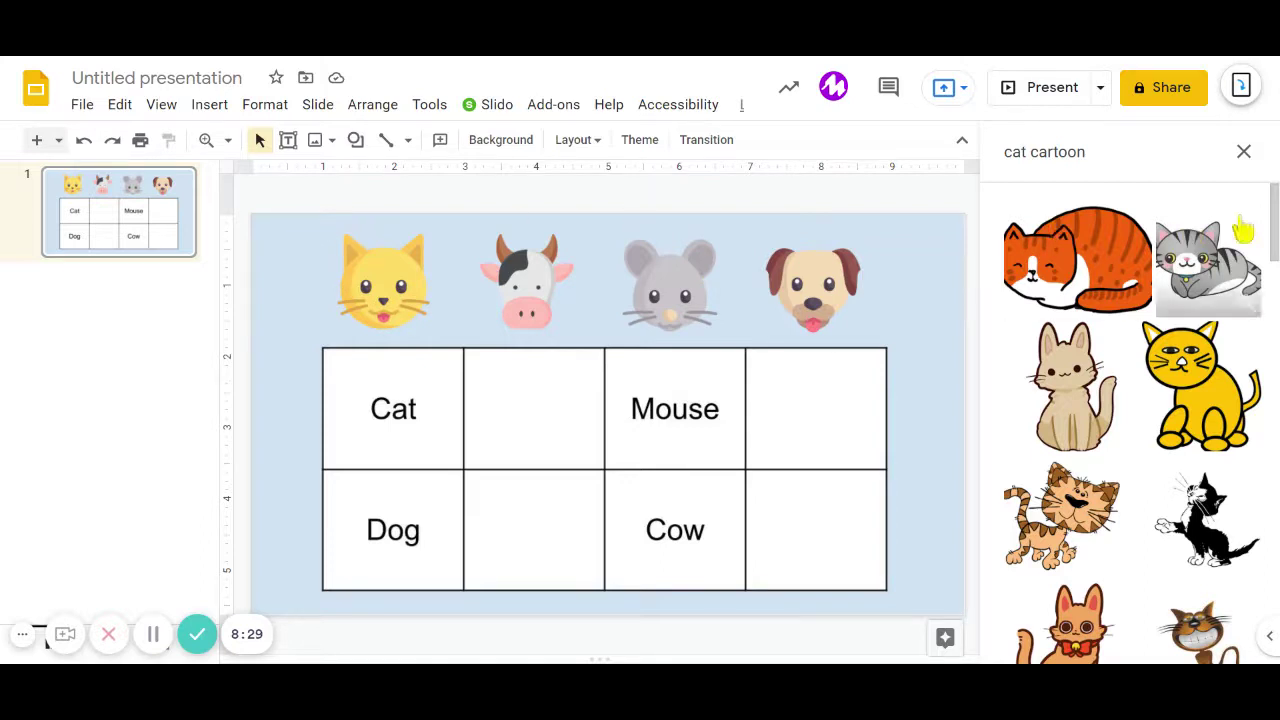
{"action": "left_click", "coordinate": [1244, 151]}
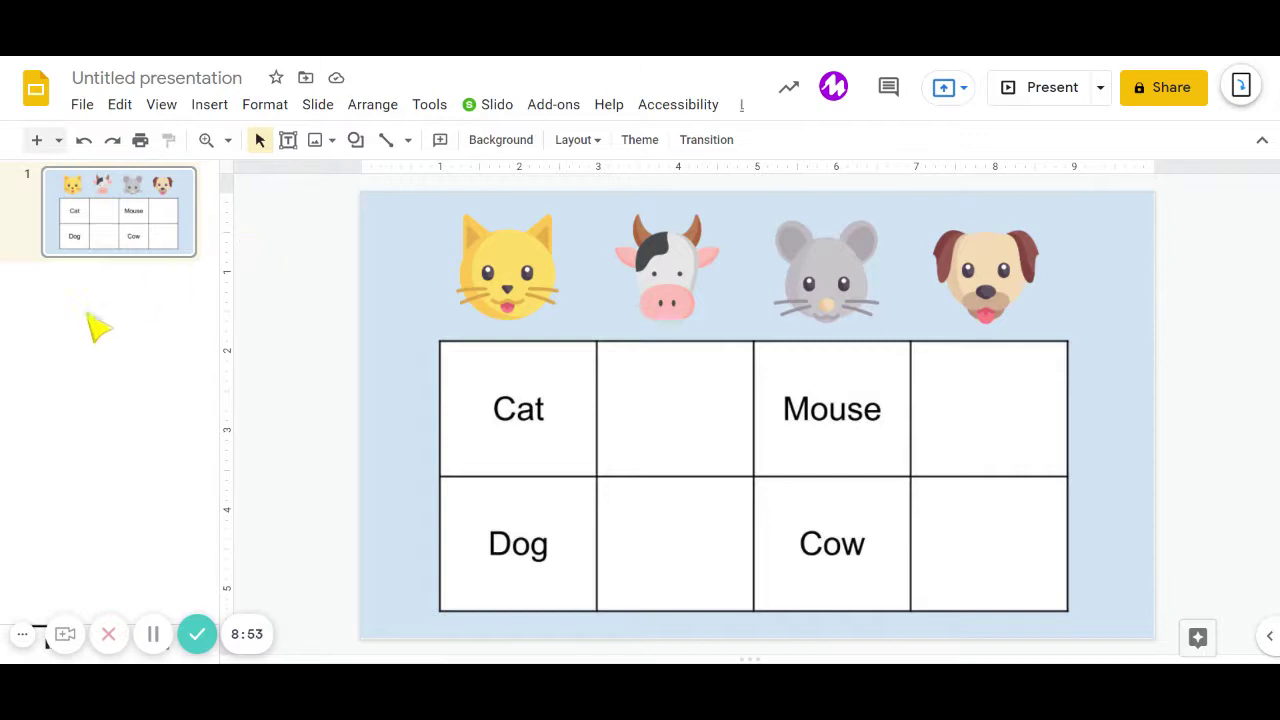
{"action": "left_click", "coordinate": [37, 141]}
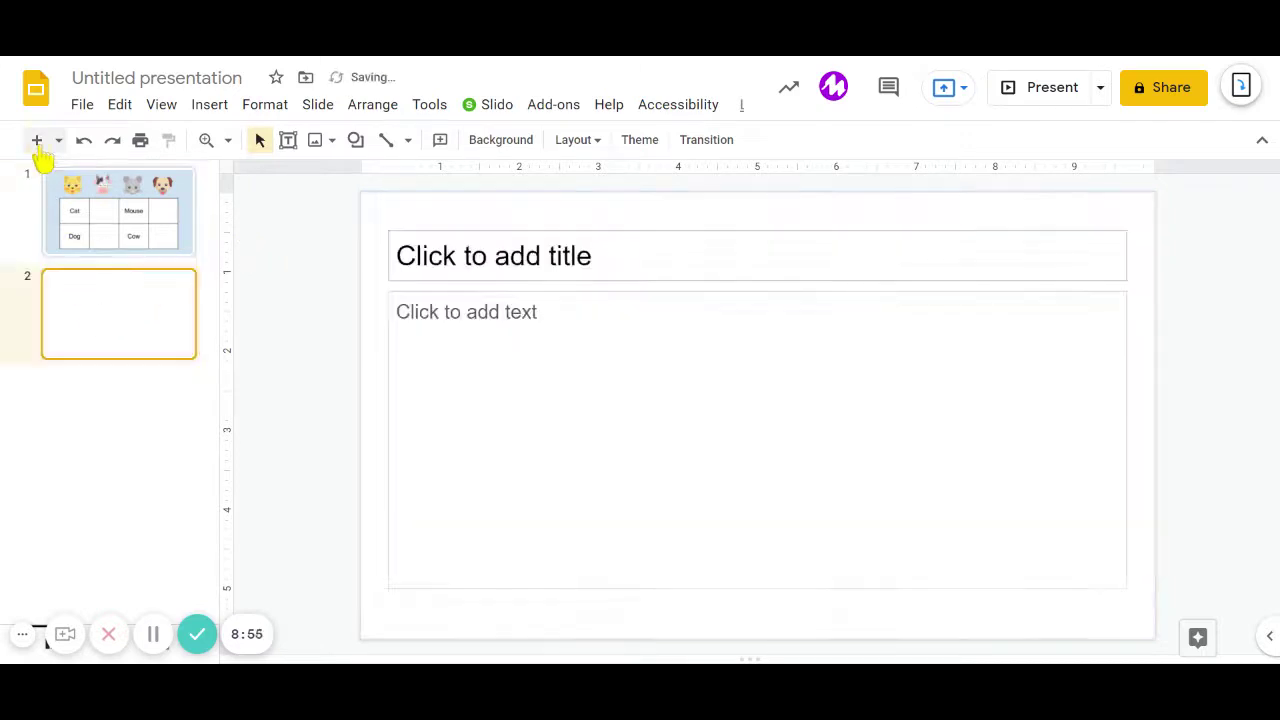
Paste the presentation link into slide 2's body at 31 pt and delete the empty title box.
{"action": "left_click", "coordinate": [160, 240]}
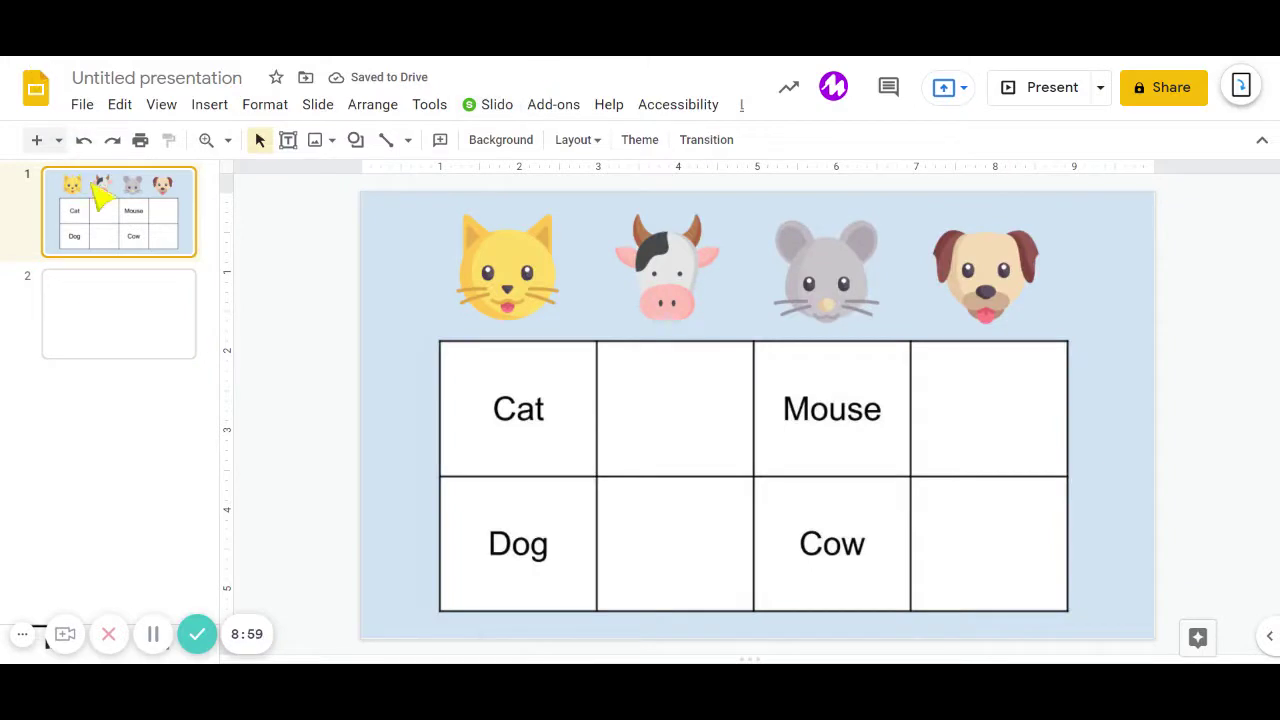
{"action": "left_click", "coordinate": [163, 322]}
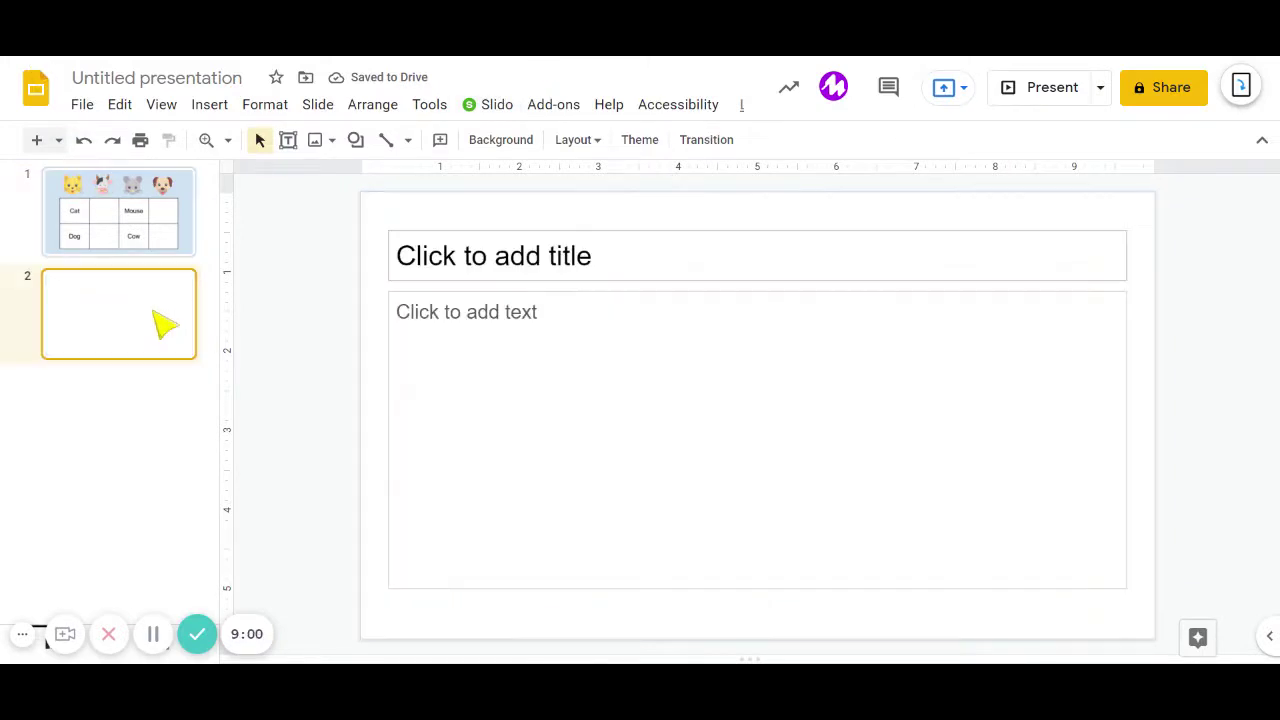
{"action": "left_click", "coordinate": [474, 331]}
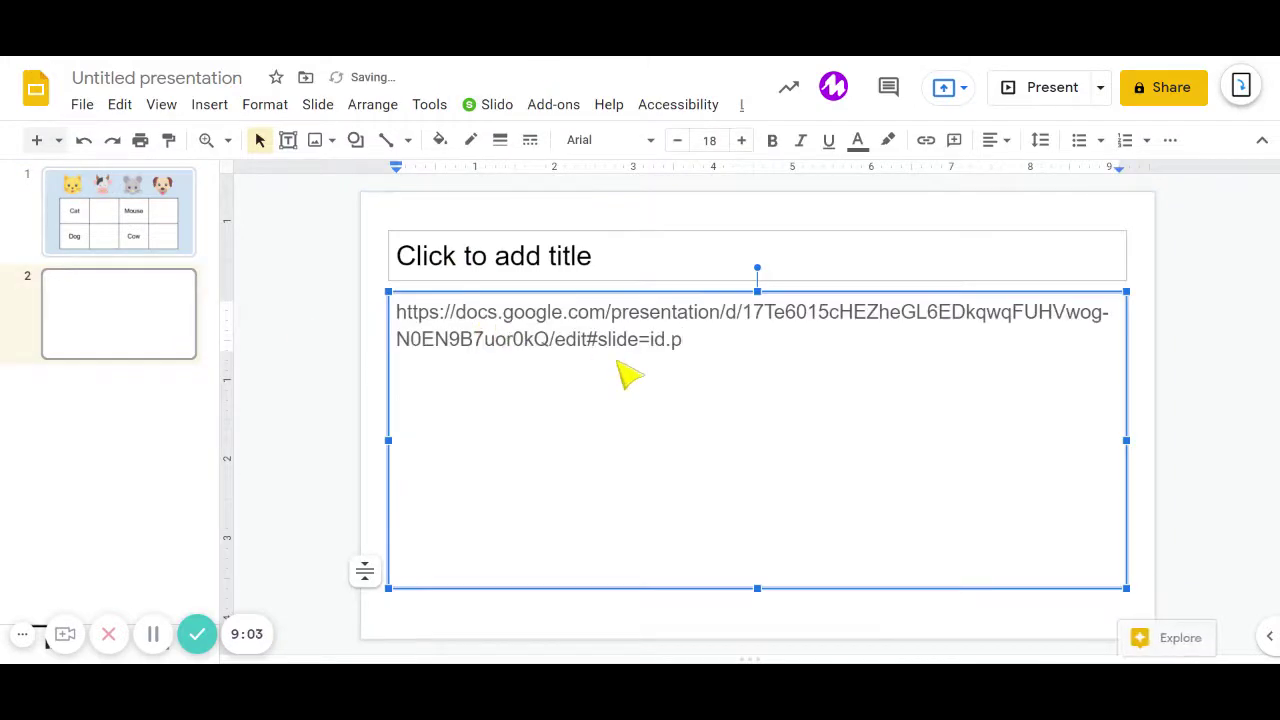
{"action": "key", "text": "ctrl+a"}
{"action": "key", "text": "ctrl+shift+period"}
{"action": "key", "text": "ctrl+shift+period"}
{"action": "key", "text": "ctrl+shift+period"}
{"action": "key", "text": "ctrl+shift+period"}
{"action": "key", "text": "ctrl+shift+period"}
{"action": "key", "text": "ctrl+shift+period"}
{"action": "key", "text": "ctrl+shift+period"}
{"action": "key", "text": "ctrl+shift+period"}
{"action": "key", "text": "ctrl+shift+period"}
{"action": "key", "text": "ctrl+shift+period"}
{"action": "key", "text": "ctrl+shift+period"}
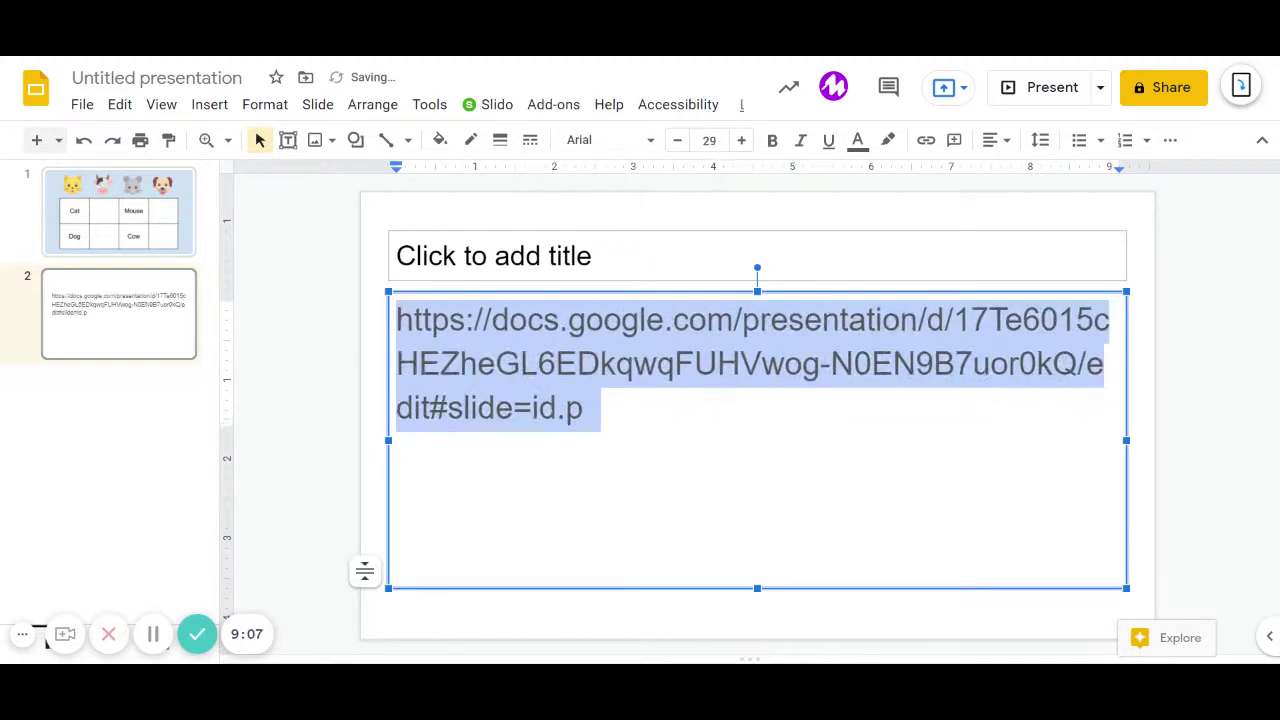
{"action": "key", "text": "ctrl+shift+period"}
{"action": "key", "text": "ctrl+shift+period"}
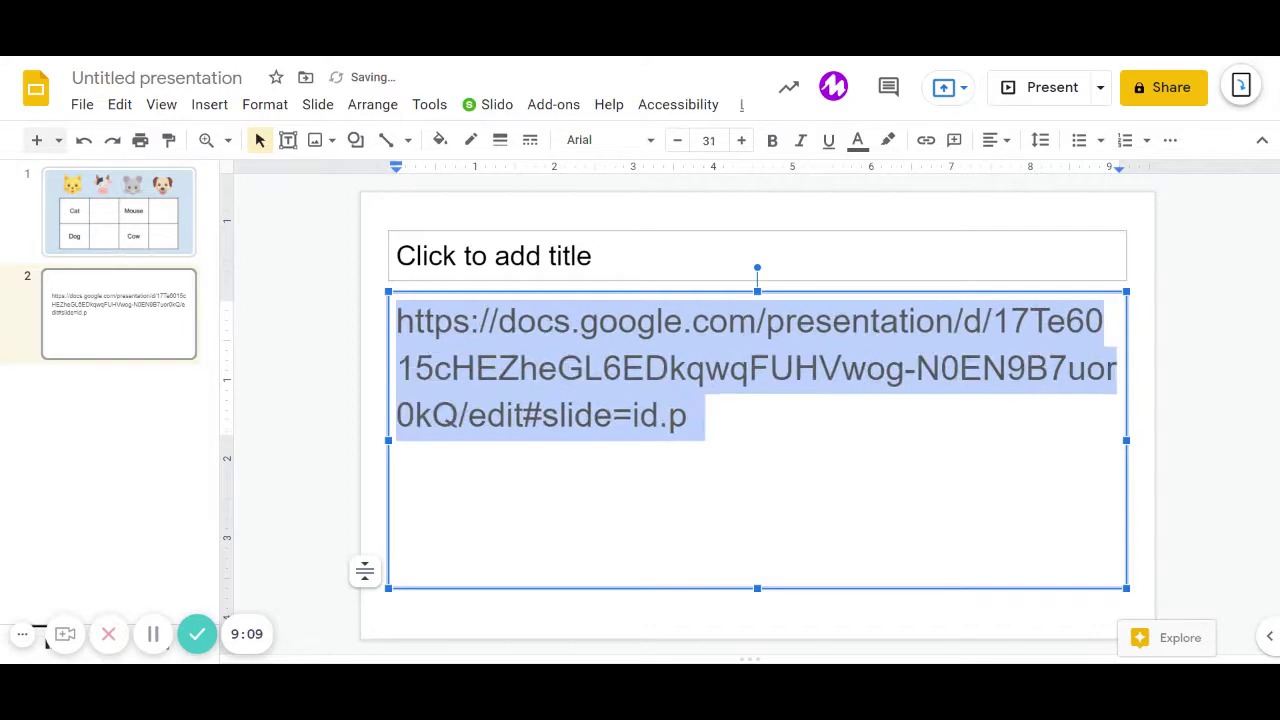
{"action": "left_click", "coordinate": [320, 366]}
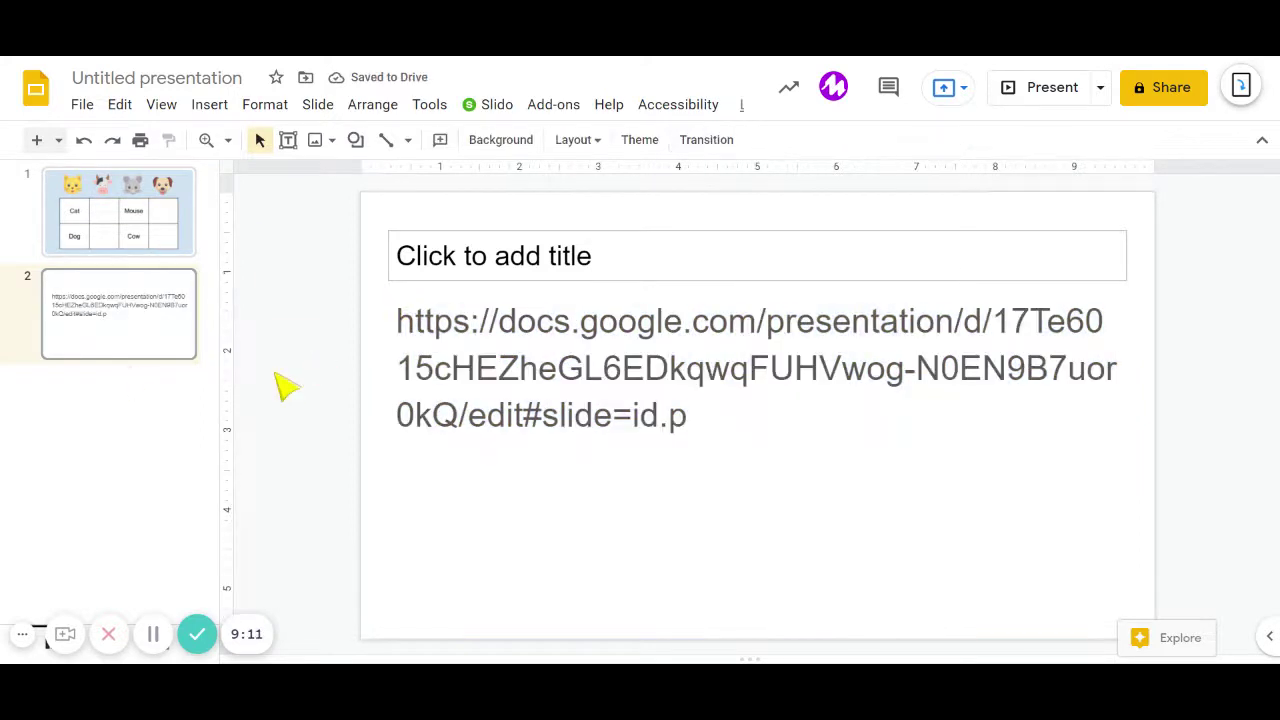
{"action": "left_click", "coordinate": [510, 247]}
{"action": "key", "text": "Delete"}
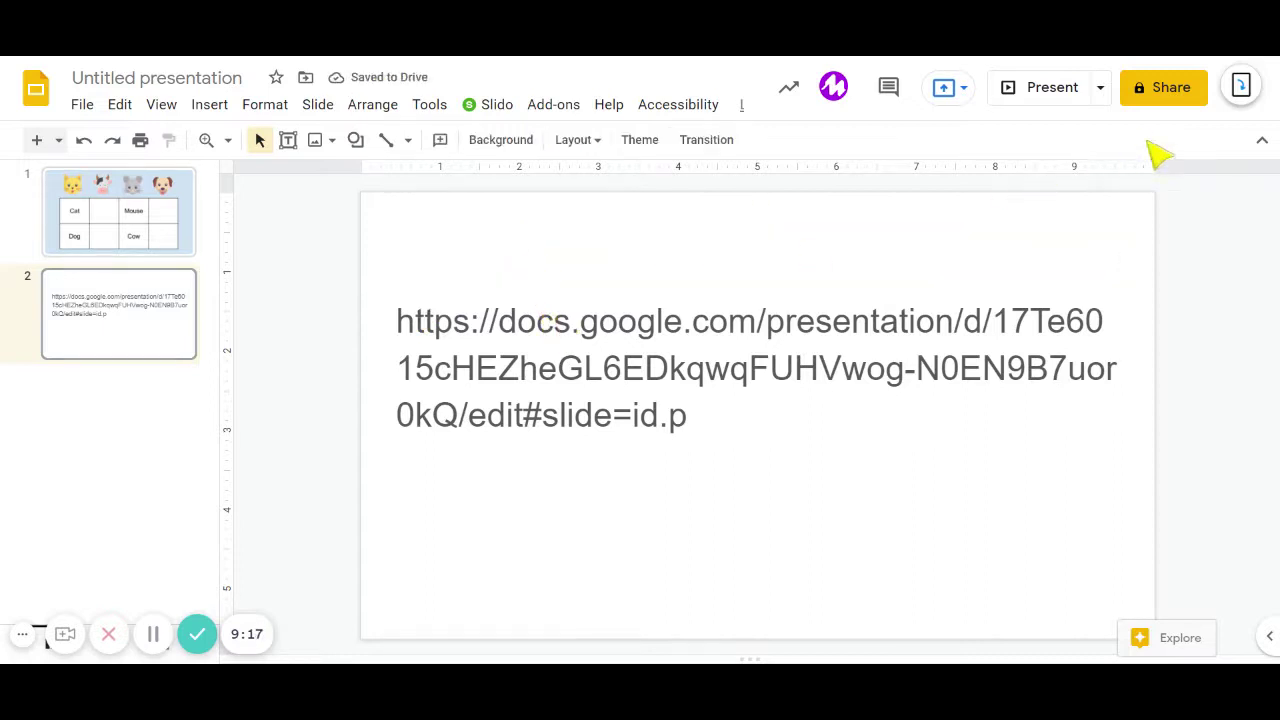
Highlight and circle the link's 'edit#slide=id.p' ending with the screen annotation tools.
{"action": "left_click", "coordinate": [1241, 87]}
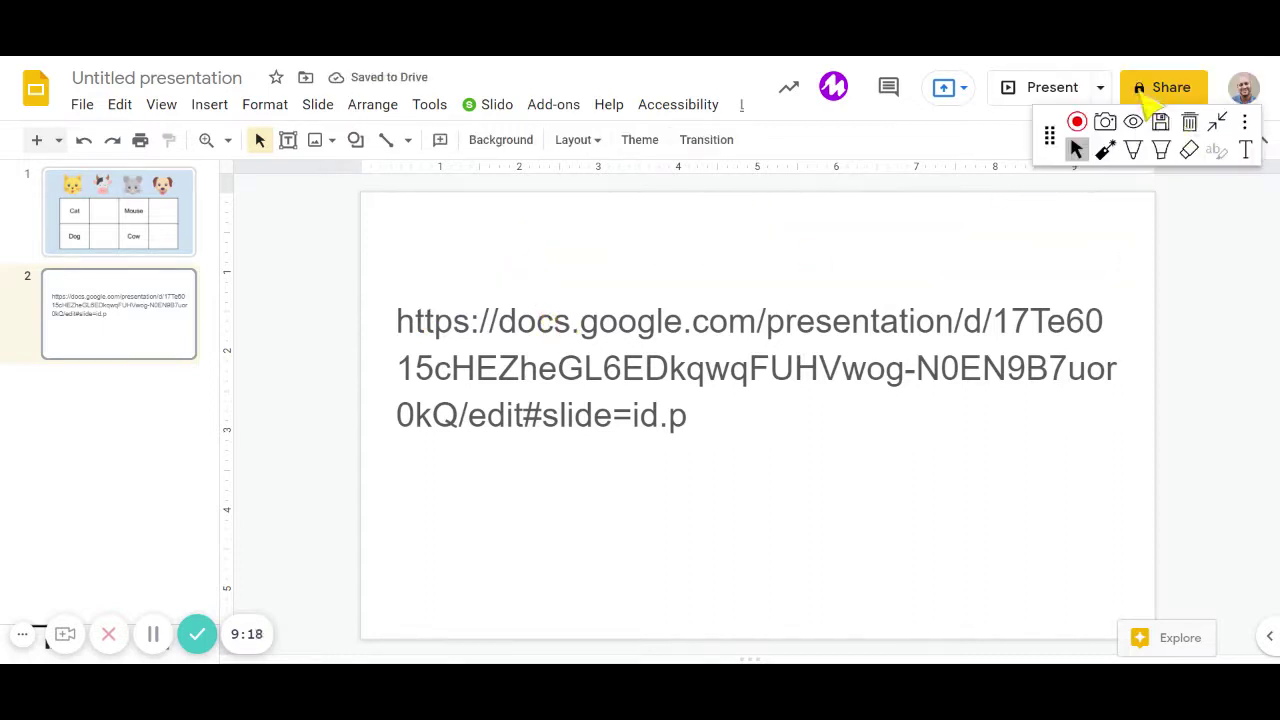
{"action": "left_click", "coordinate": [1161, 150]}
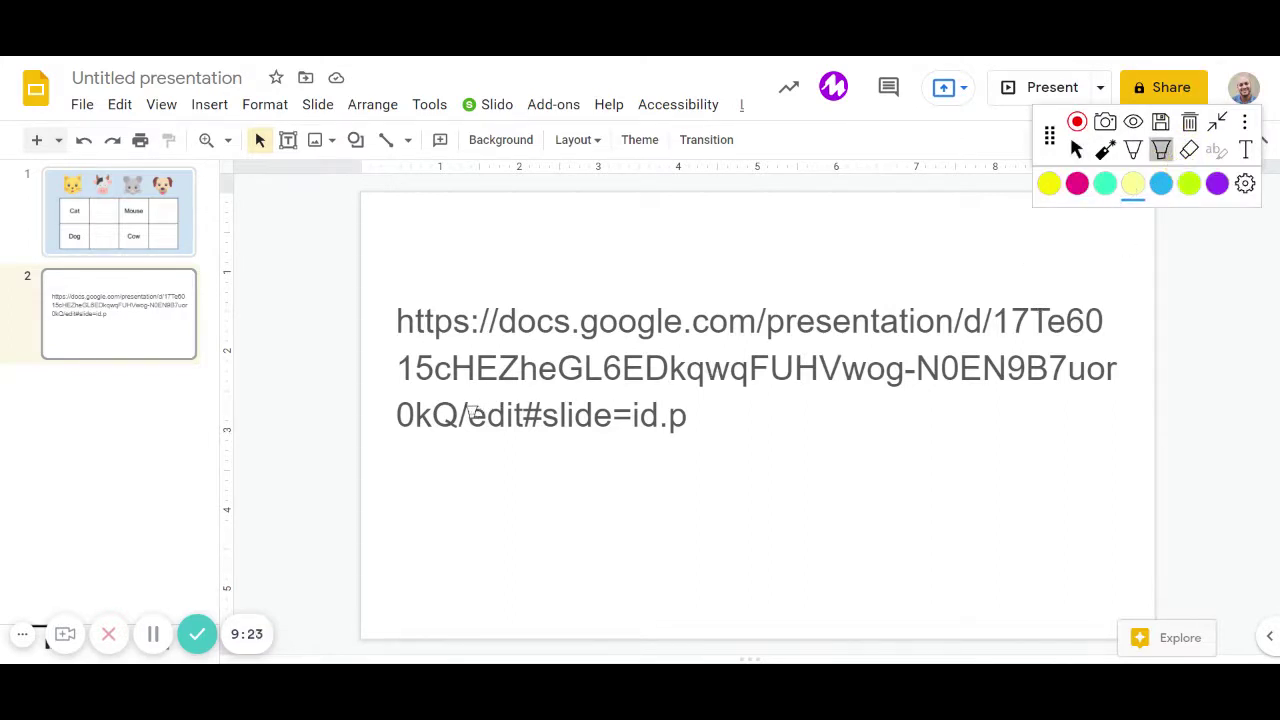
{"action": "left_click_drag", "start_coordinate": [470, 413], "coordinate": [680, 415]}
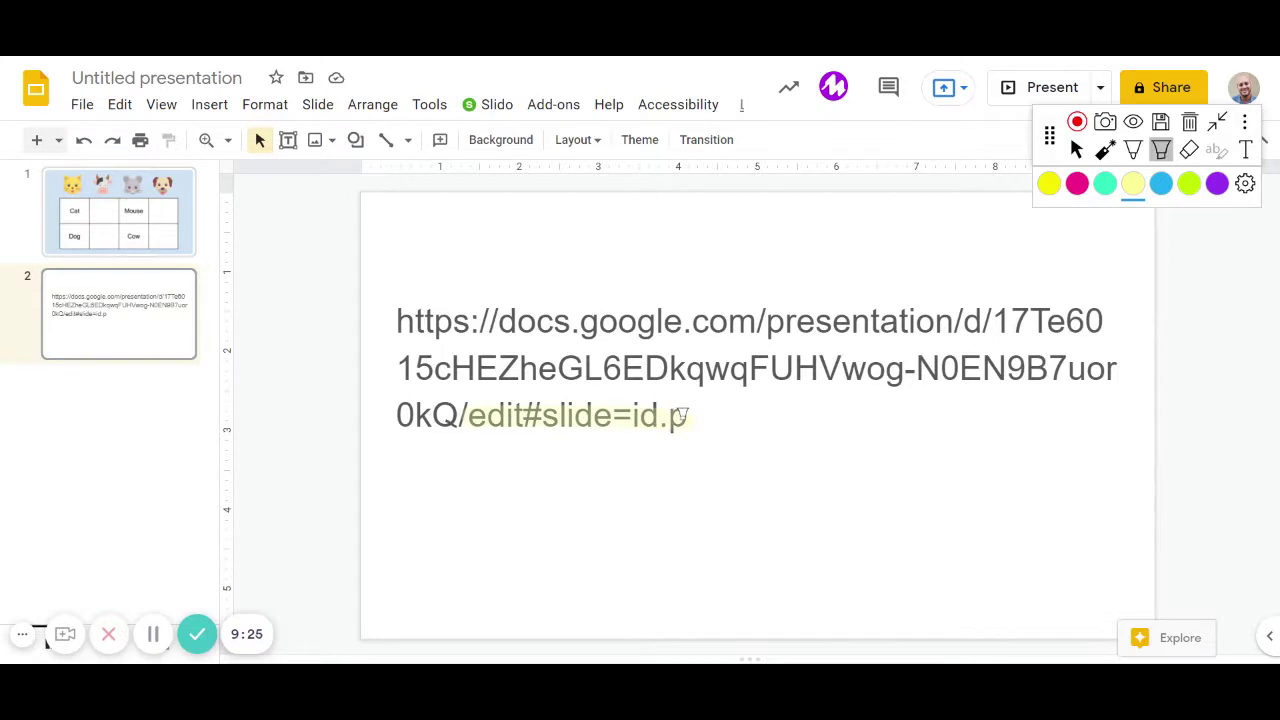
{"action": "left_click", "coordinate": [1133, 150]}
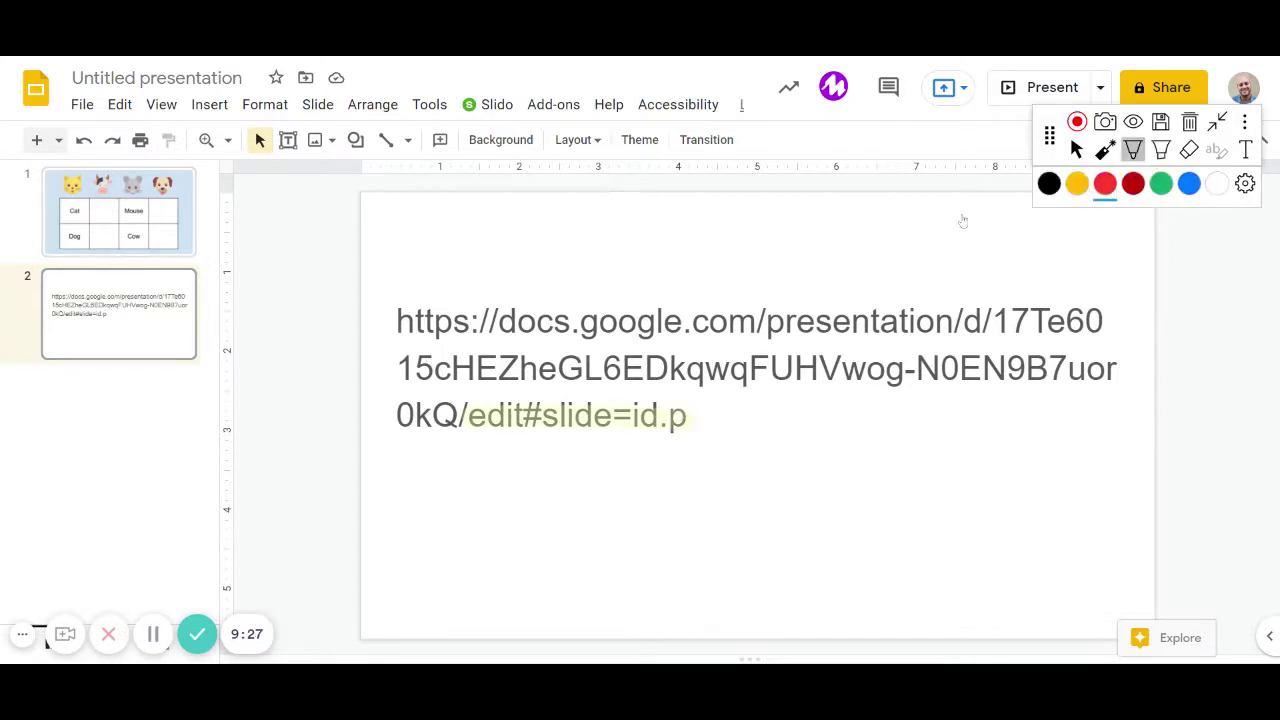
{"action": "mouse_move", "coordinate": [467, 390]}
{"action": "left_mouse_down"}
{"action": "mouse_move", "coordinate": [695, 392]}
{"action": "mouse_move", "coordinate": [700, 443]}
{"action": "mouse_move", "coordinate": [476, 446]}
{"action": "mouse_move", "coordinate": [452, 440]}
{"action": "mouse_move", "coordinate": [458, 392]}
{"action": "left_mouse_up"}
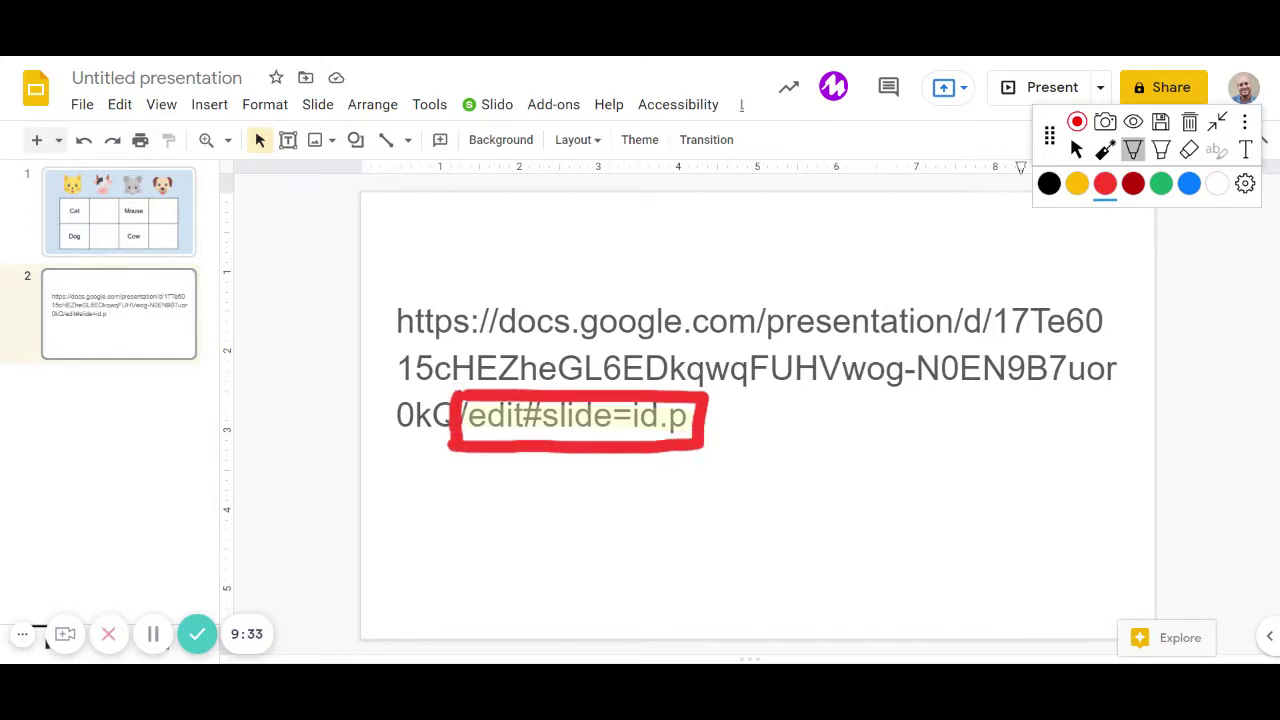
{"action": "left_click", "coordinate": [1077, 148]}
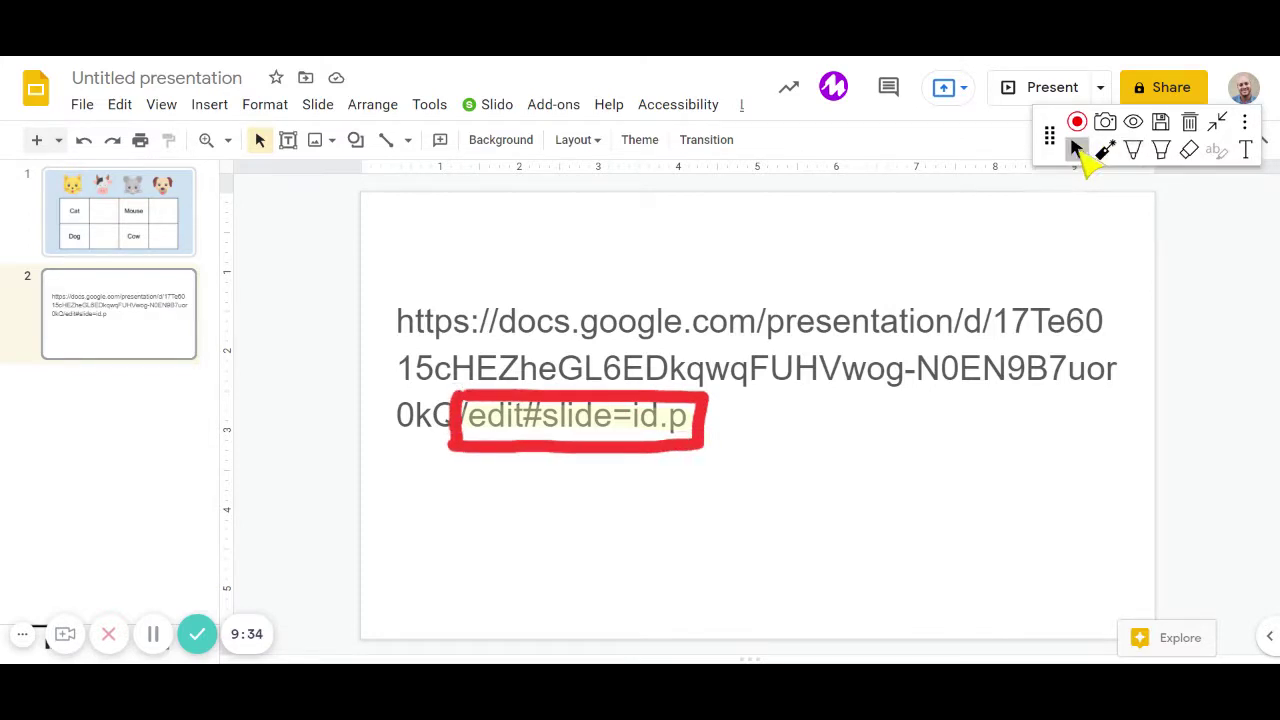
Replace 'edit#slide=id.p' in the link with 'copy'.
{"action": "left_click", "coordinate": [510, 428]}
{"action": "left_click_drag", "start_coordinate": [469, 425], "coordinate": [688, 432]}
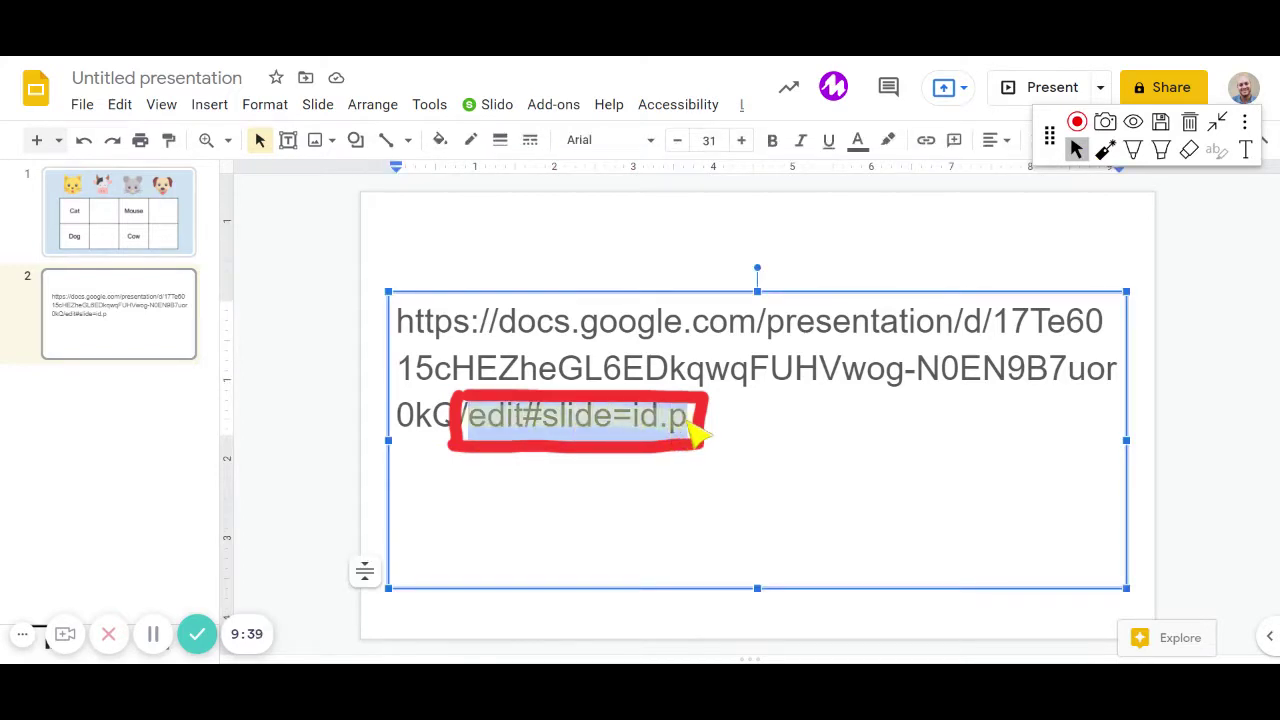
{"action": "type", "text": "copy"}
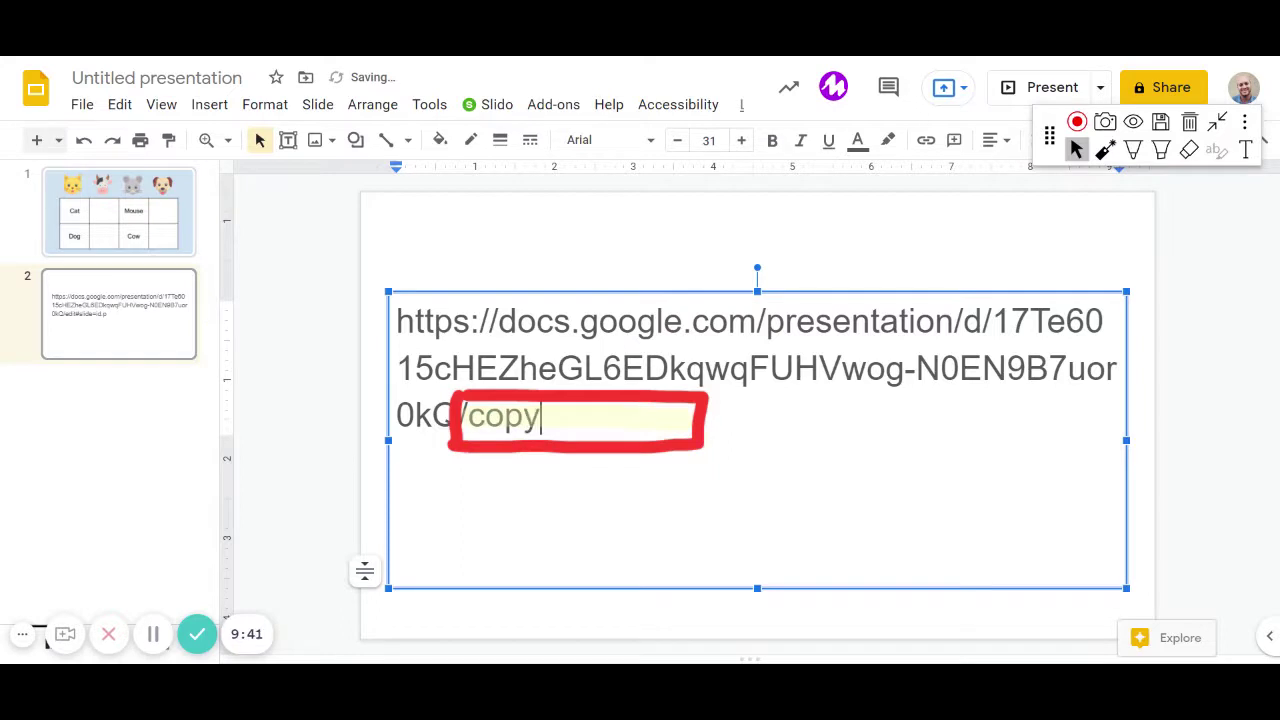
{"action": "left_click", "coordinate": [472, 330]}
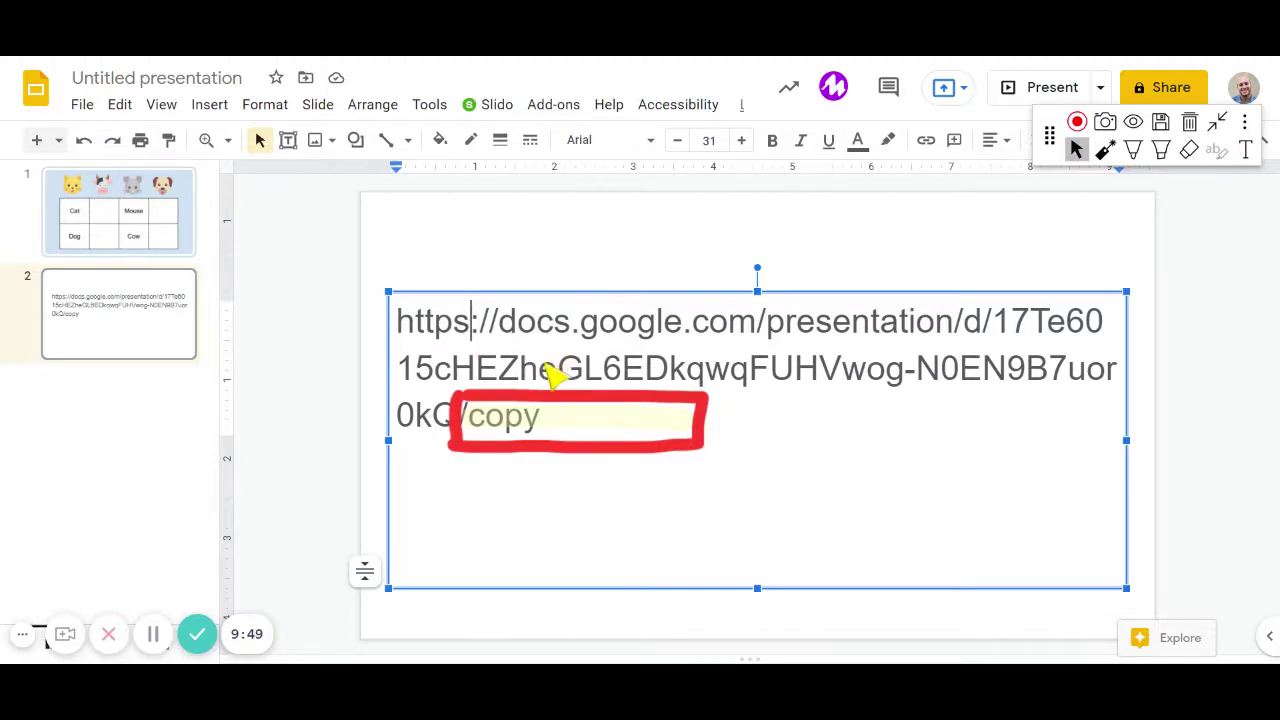
{"action": "left_click", "coordinate": [362, 360]}
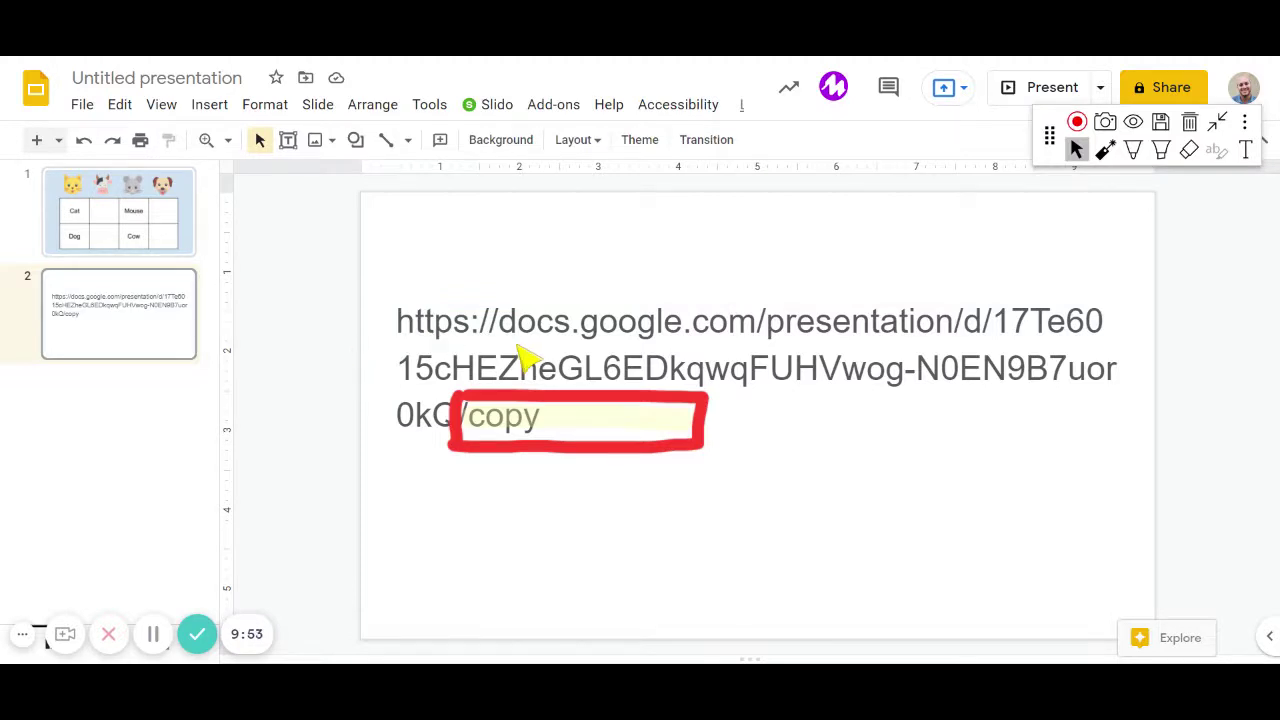
On slide 1, drag the cat, dog, mouse and cow icons into their name cells.
{"action": "left_click", "coordinate": [180, 232]}
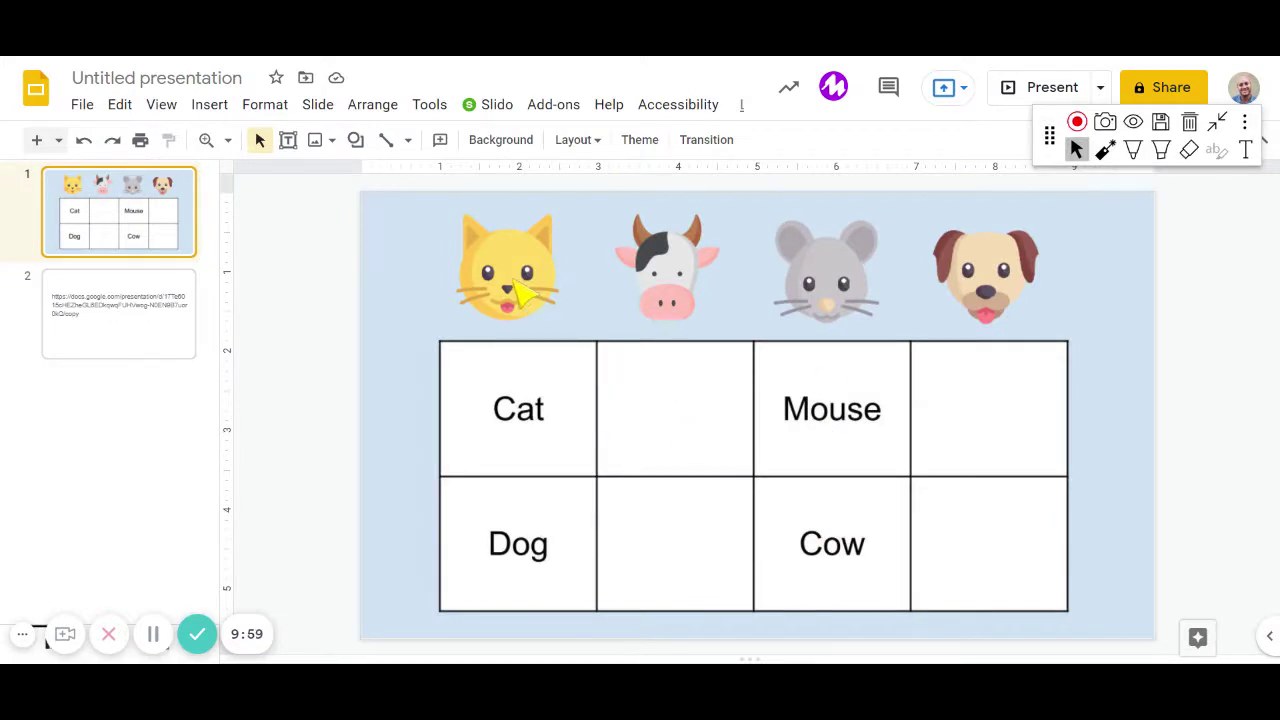
{"action": "left_click_drag", "start_coordinate": [520, 295], "coordinate": [667, 420]}
{"action": "left_click_drag", "start_coordinate": [975, 275], "coordinate": [660, 546]}
{"action": "left_click_drag", "start_coordinate": [835, 288], "coordinate": [988, 420]}
{"action": "left_click", "coordinate": [712, 300]}
{"action": "left_click_drag", "start_coordinate": [703, 291], "coordinate": [996, 553]}
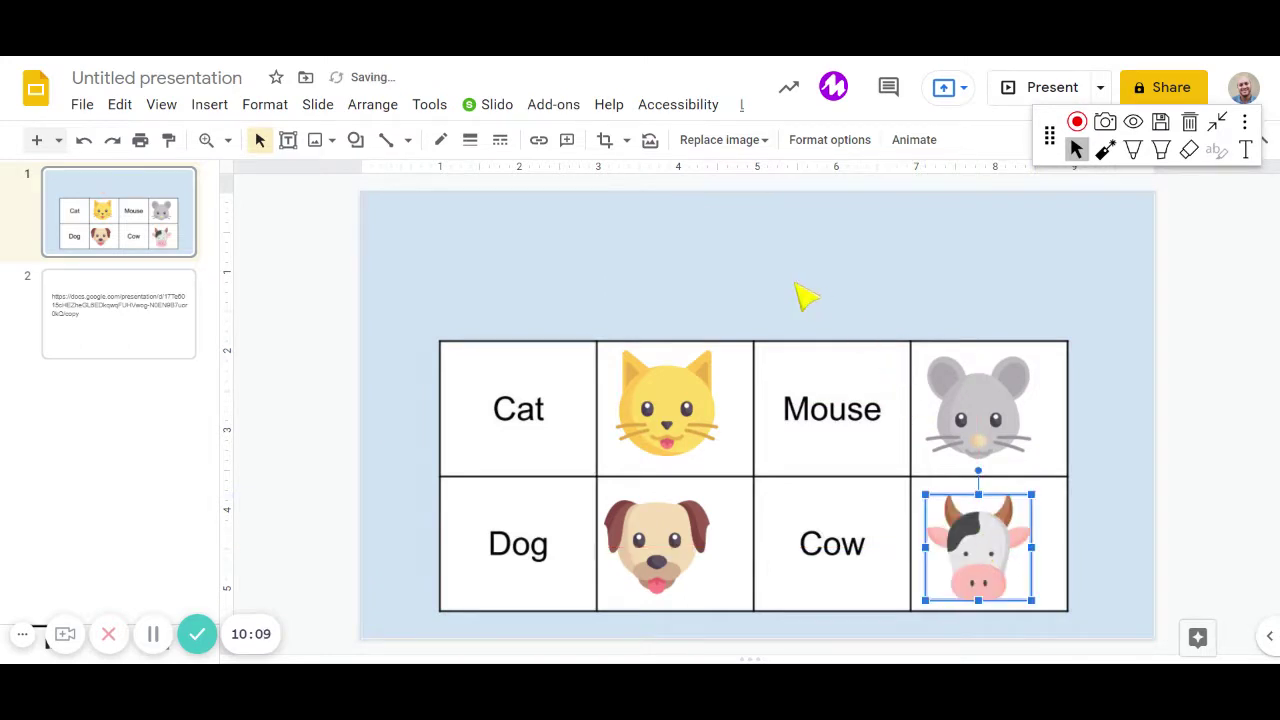